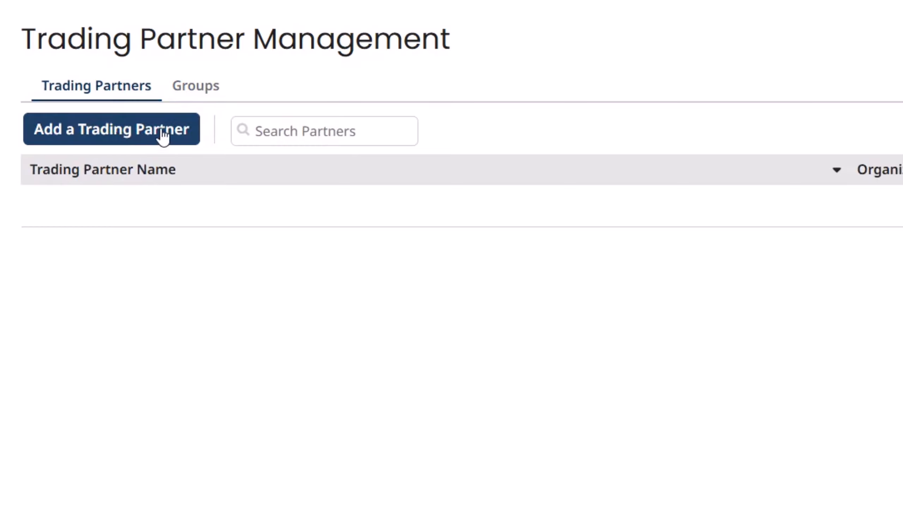
Step: Go from the Groups list to Services > Integration to reach the Build page's component folders
left_click(187, 93)
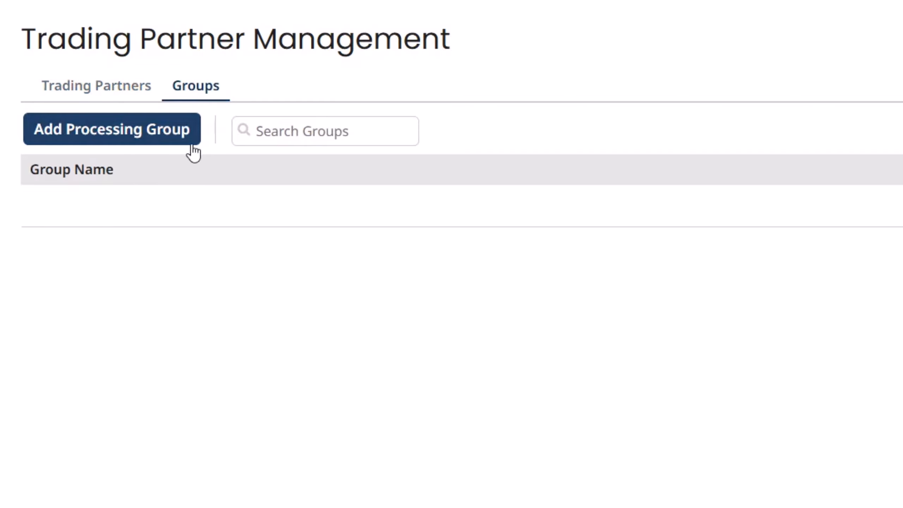
left_click(260, 135)
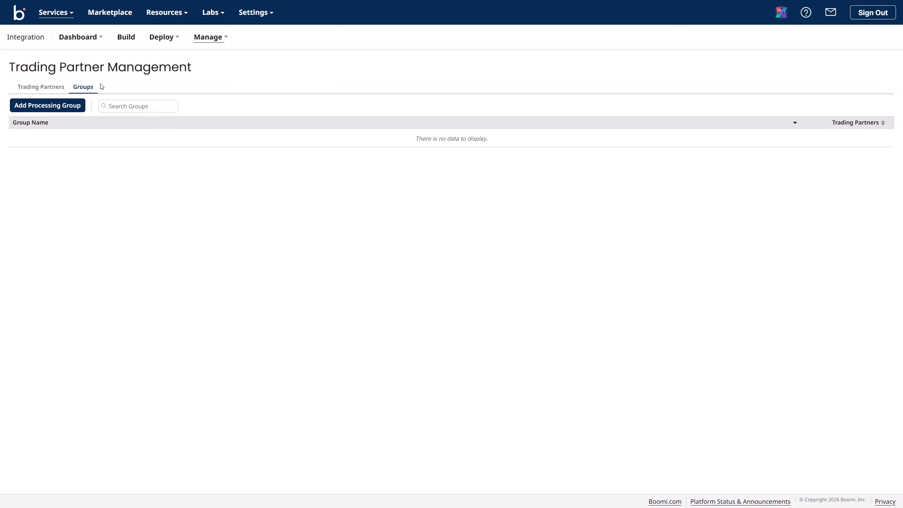
left_click(64, 22)
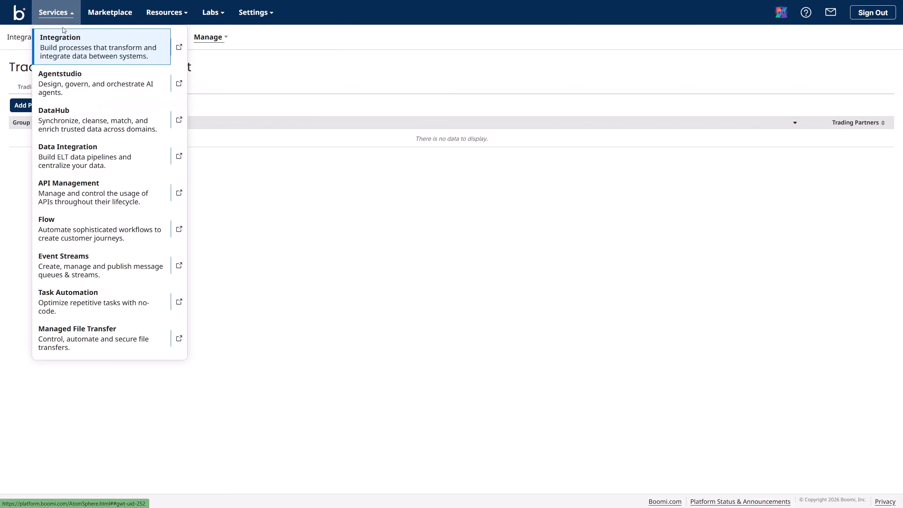
left_click(69, 47)
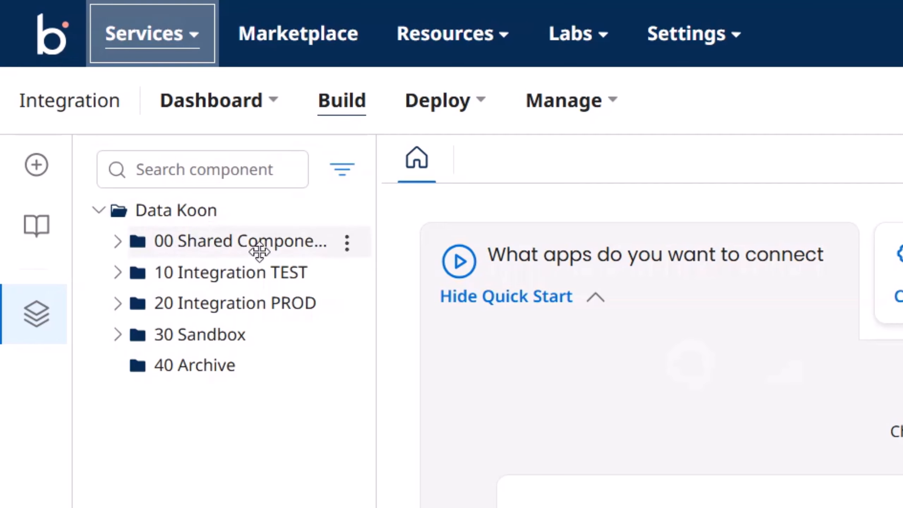
Step: Expand 00 Shared Components to reveal Certificates, Connectors and Custom Libraries, widening the tree panel
left_click(347, 244)
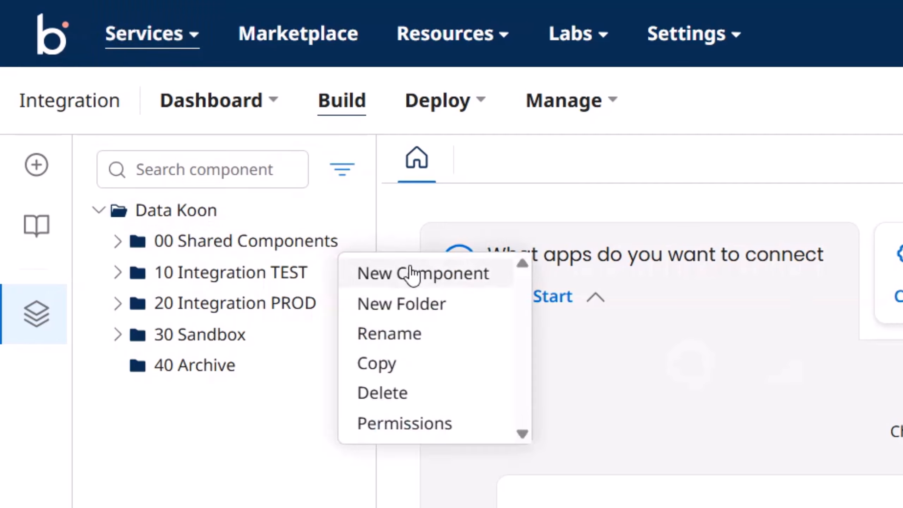
left_click(224, 242)
left_click(117, 242)
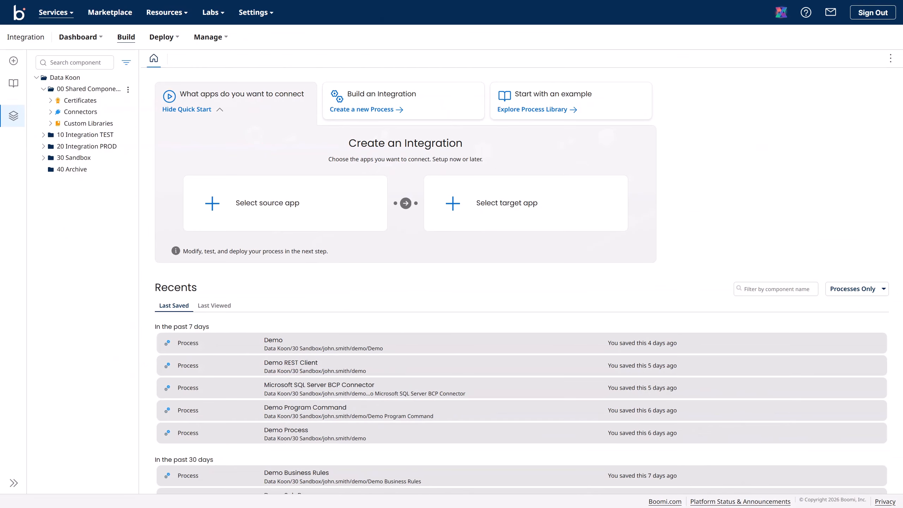
left_click_drag(138, 141, 149, 140)
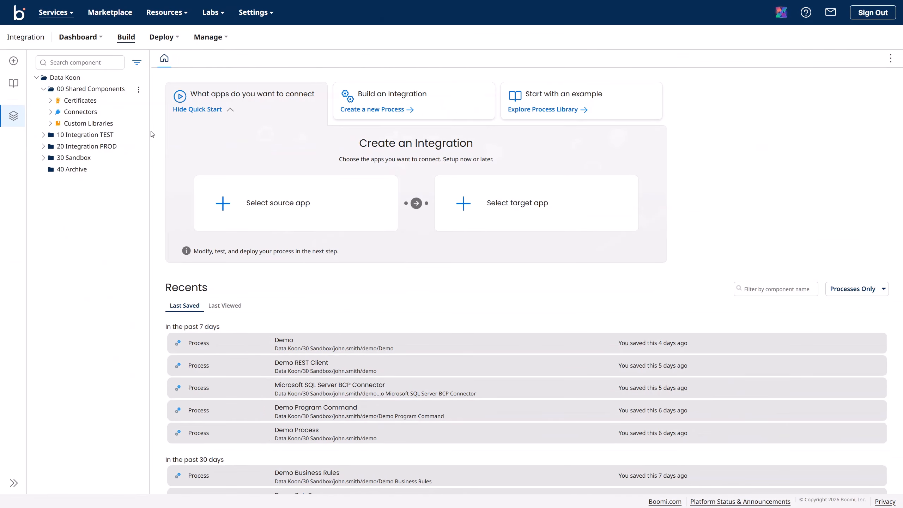
left_click(139, 91)
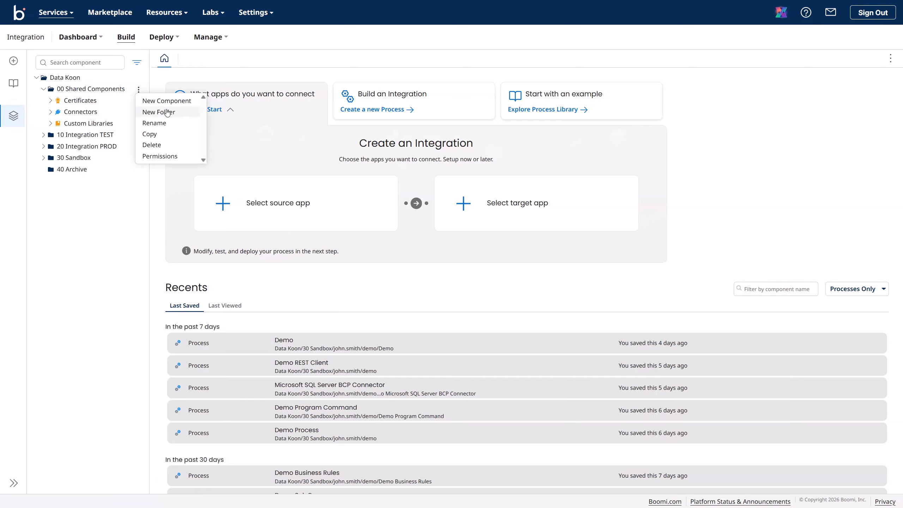
Step: Start a new component in 00 Shared Components and set its type to Trading Partner
left_click(173, 100)
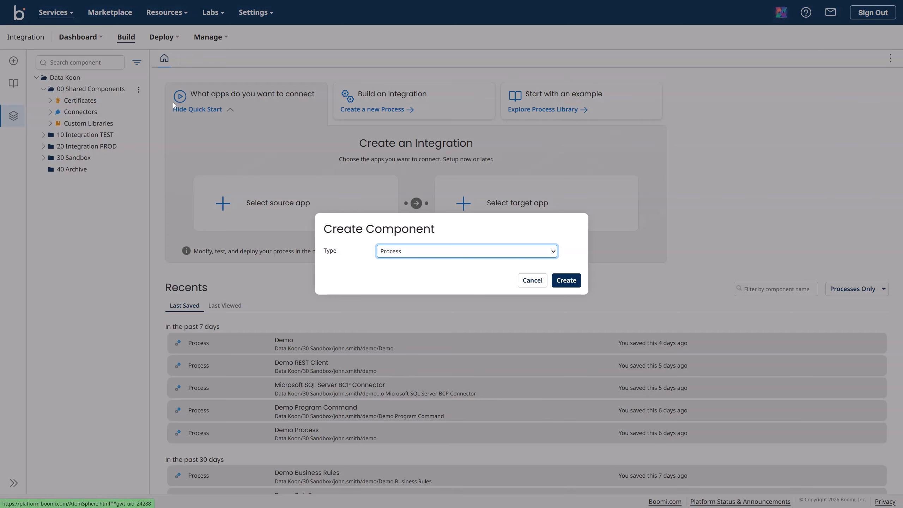
left_click(395, 252)
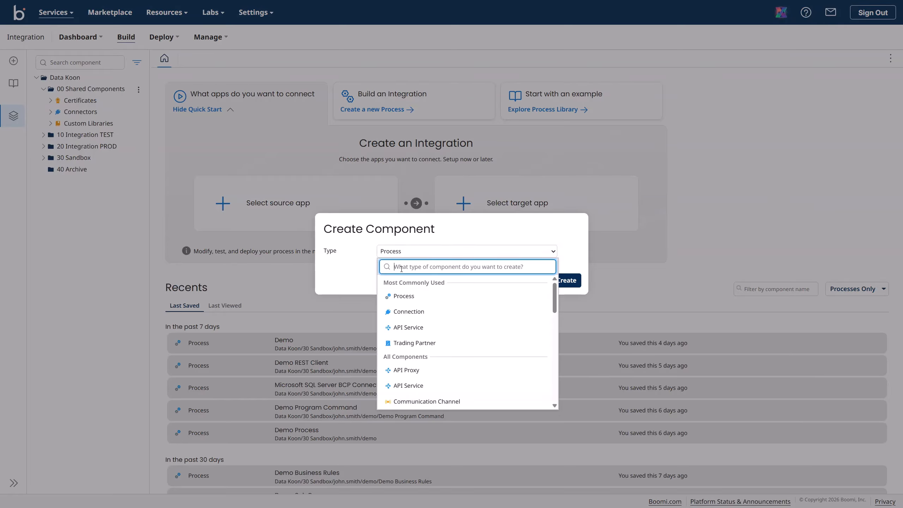
type("Trad")
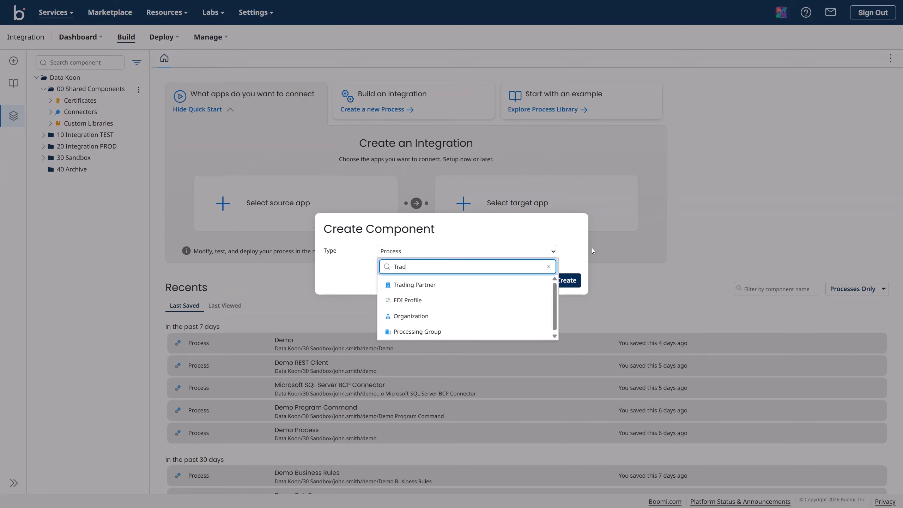
left_click(411, 287)
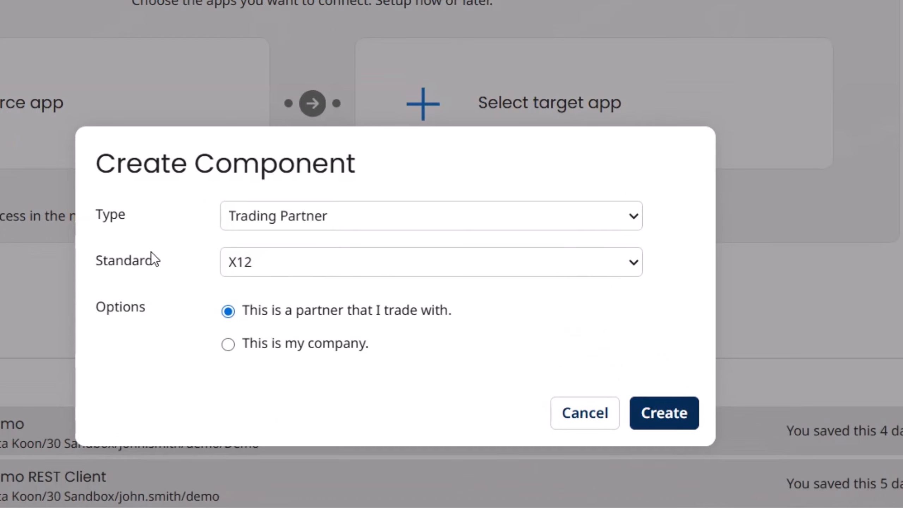
Step: Keep the X12 standard, classify the partner as 'This is my company', and create it
left_click(113, 268)
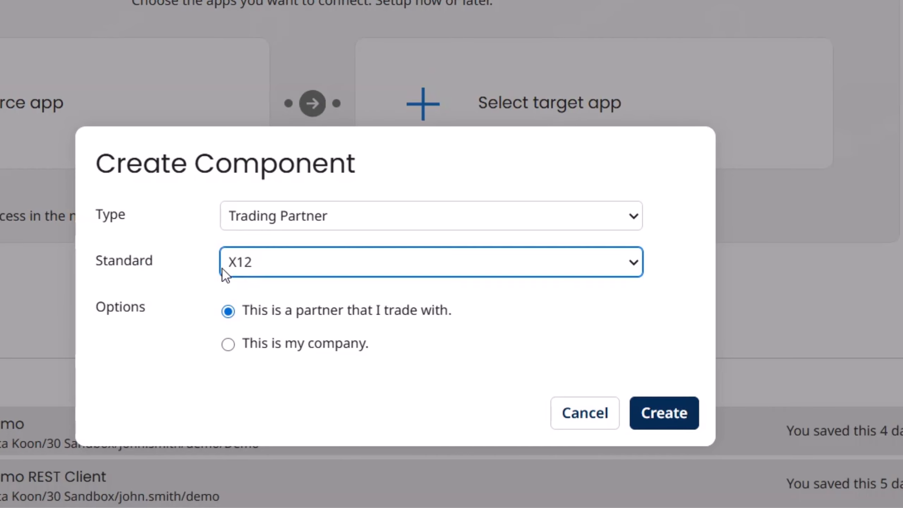
left_click(274, 269)
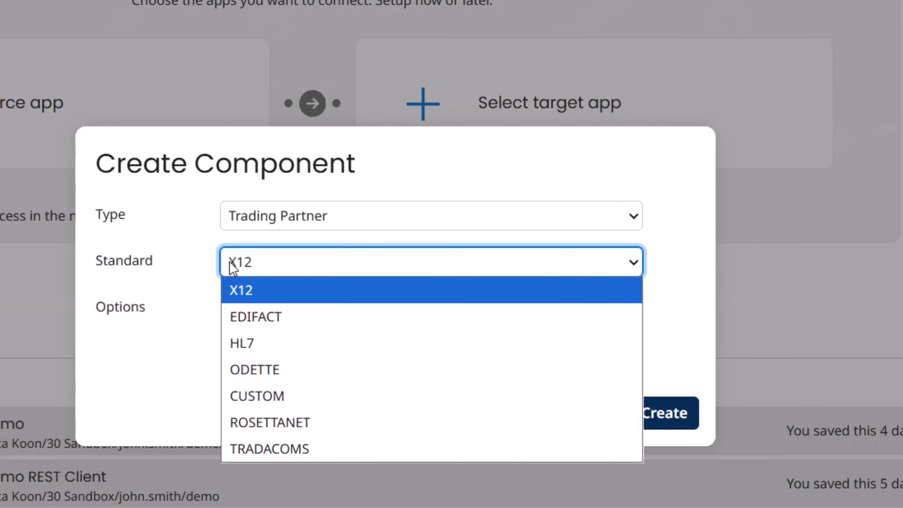
left_click(200, 252)
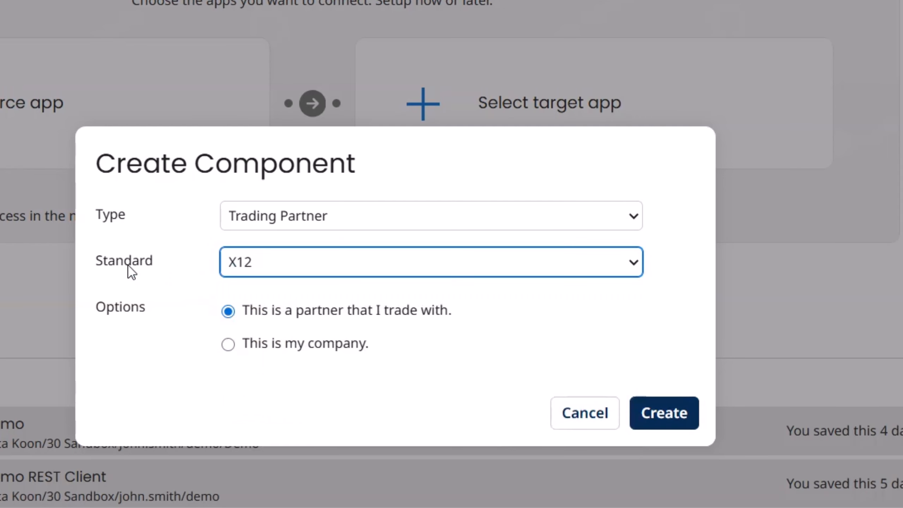
left_click(290, 271)
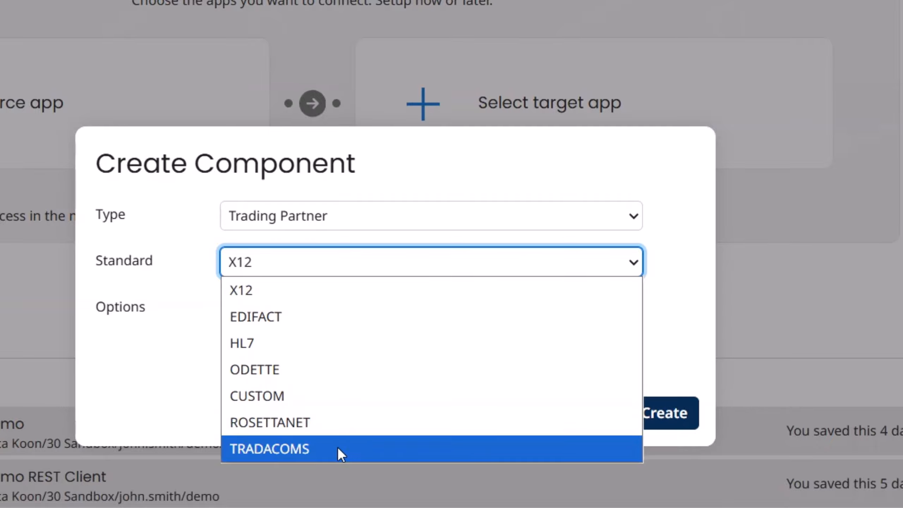
left_click(154, 282)
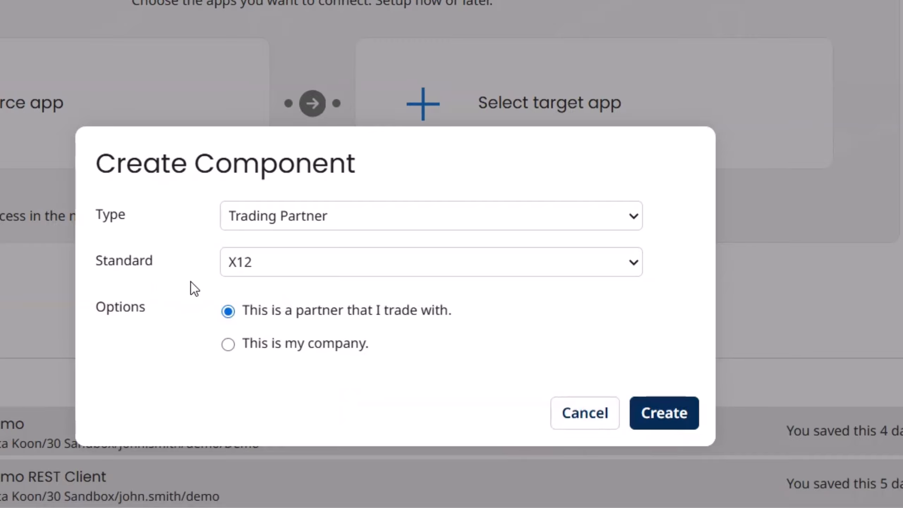
left_click(270, 274)
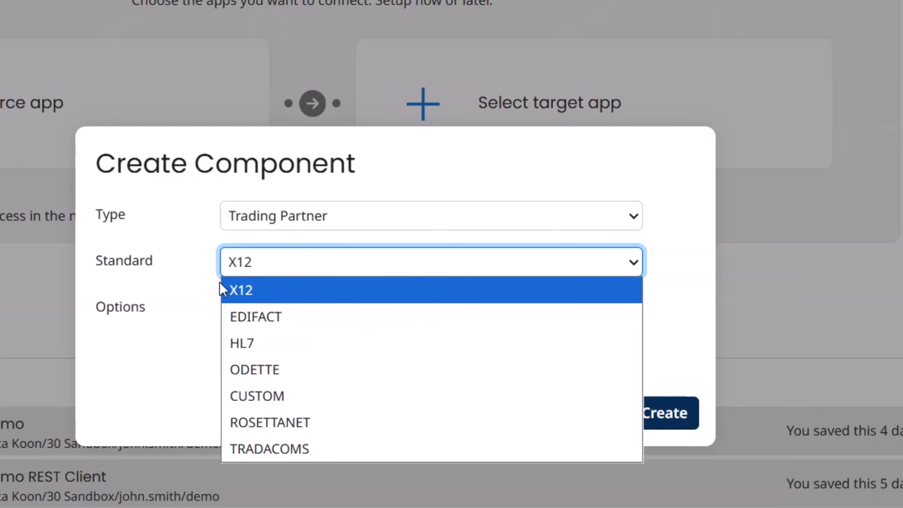
left_click(201, 275)
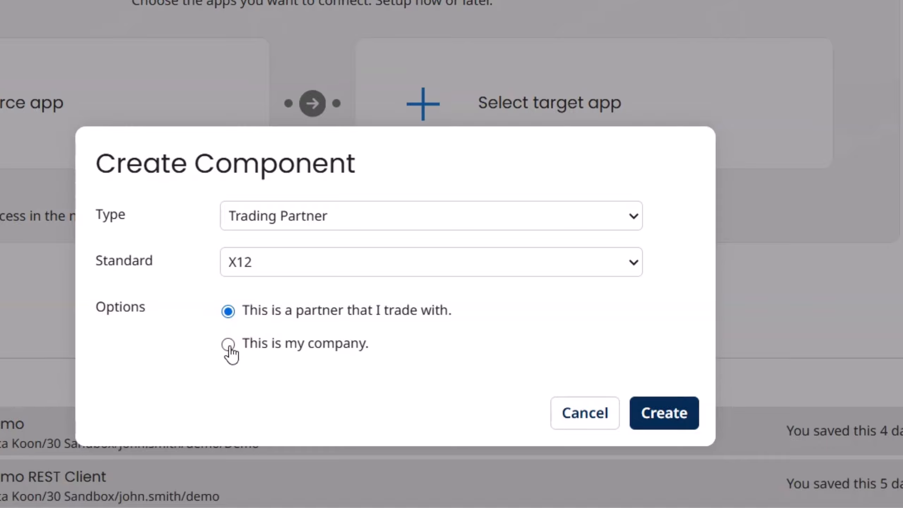
left_click(228, 347)
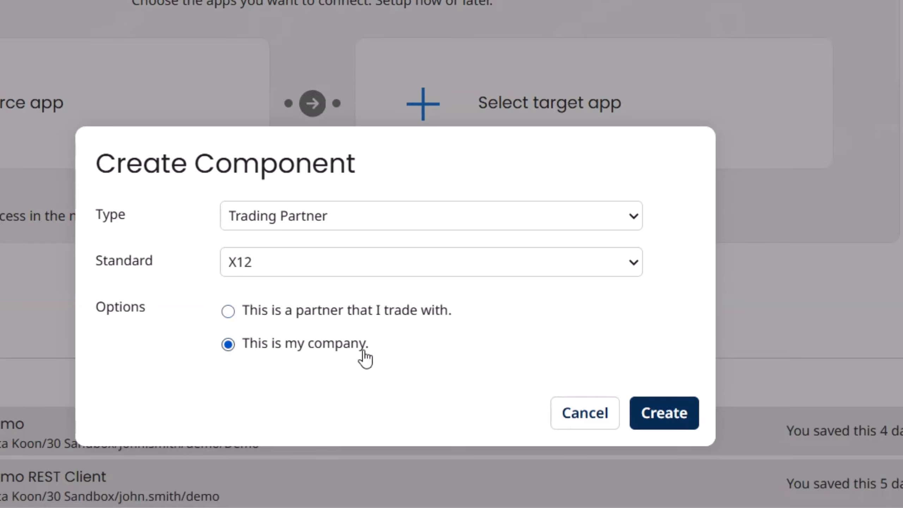
left_click(668, 415)
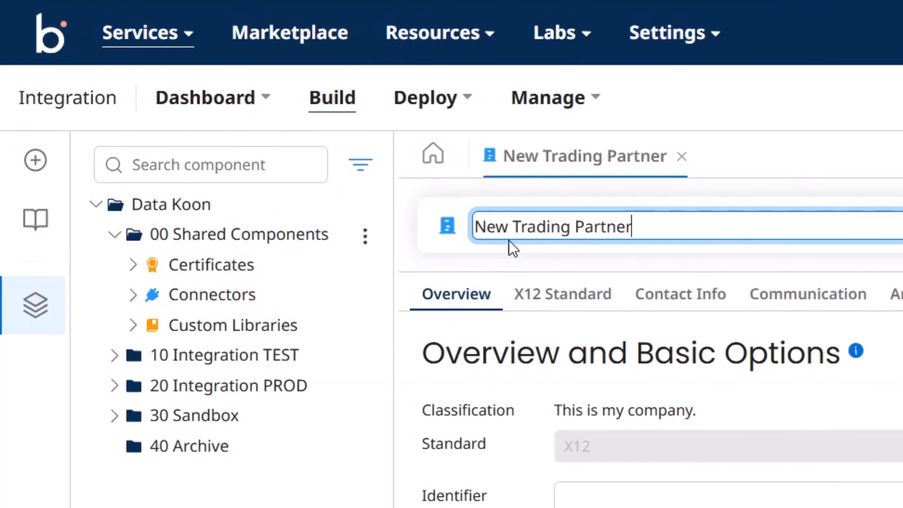
Step: Rename the component from 'New Trading Partner' to 'Data Koon Trading Partner' and save it
left_click(507, 229)
left_click_drag(509, 231, 409, 234)
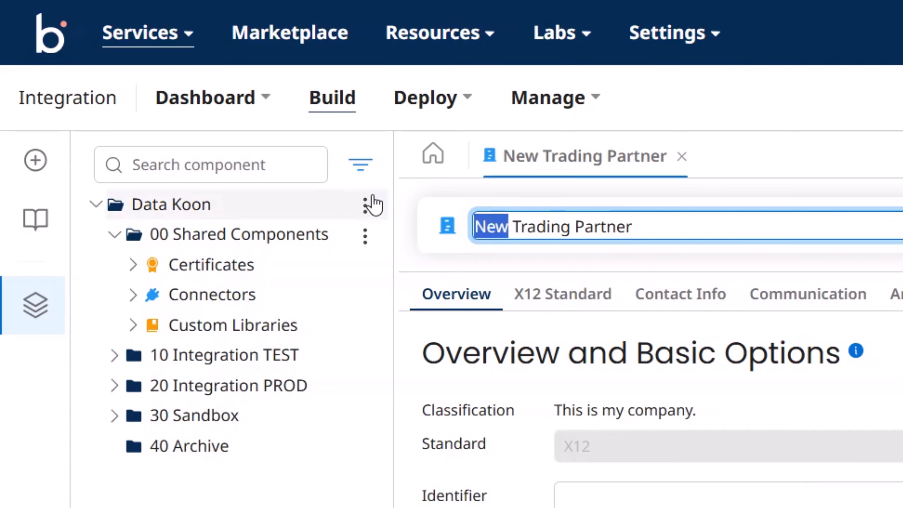
type("Data")
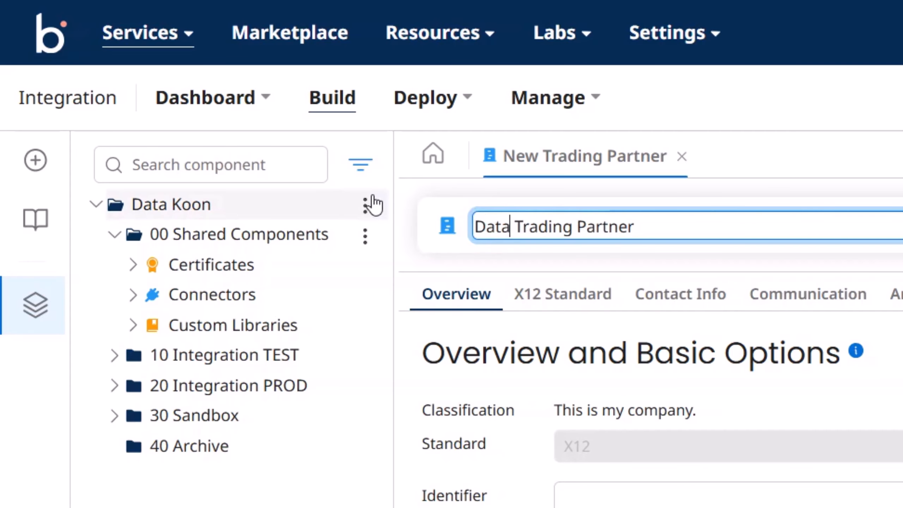
type(" Koon")
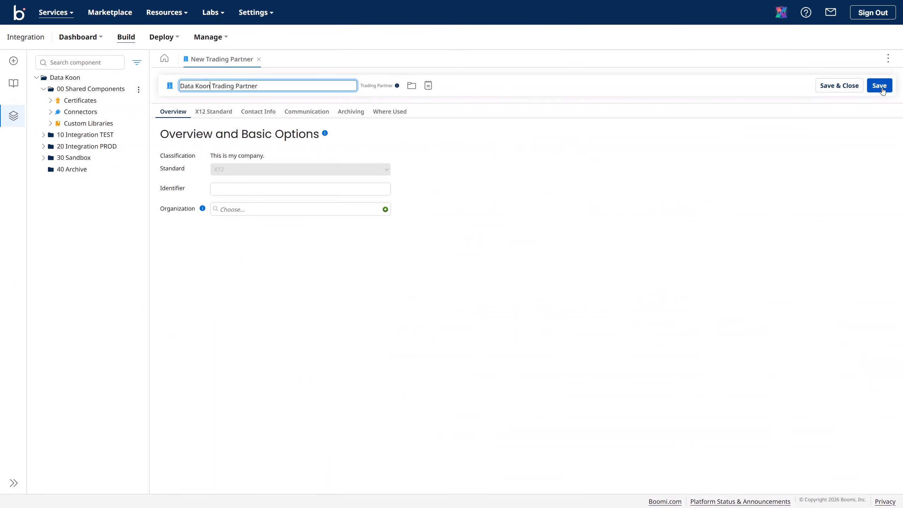
left_click(881, 87)
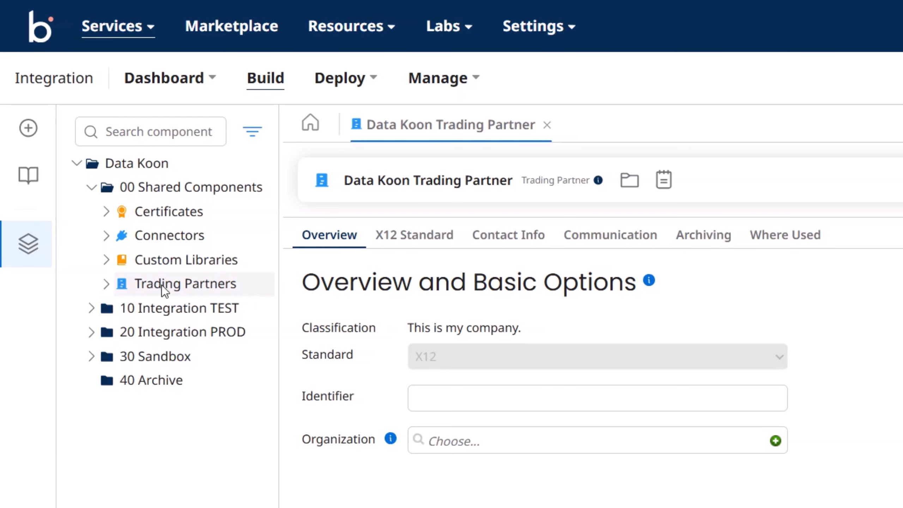
Step: Find Data Koon Trading Partner under Trading Partners > My Company Settings, then collapse Trading Partners
left_click(107, 286)
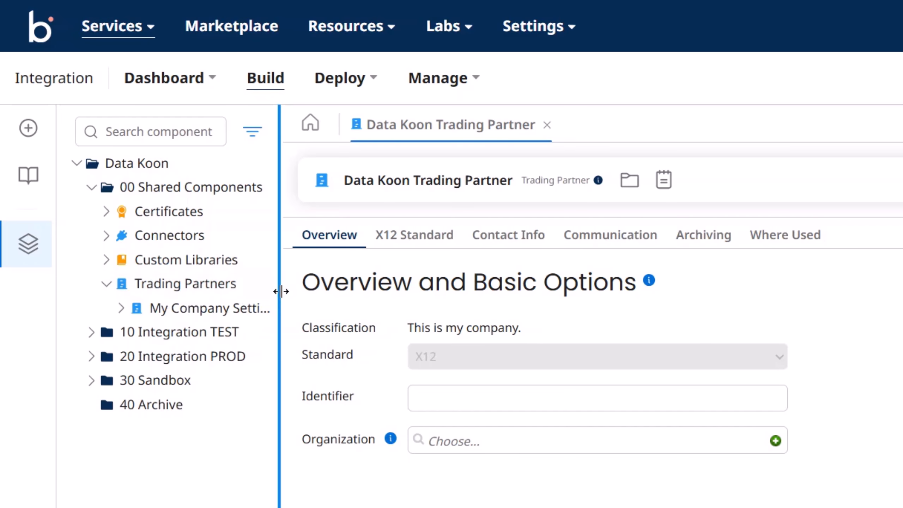
left_click_drag(278, 293, 328, 304)
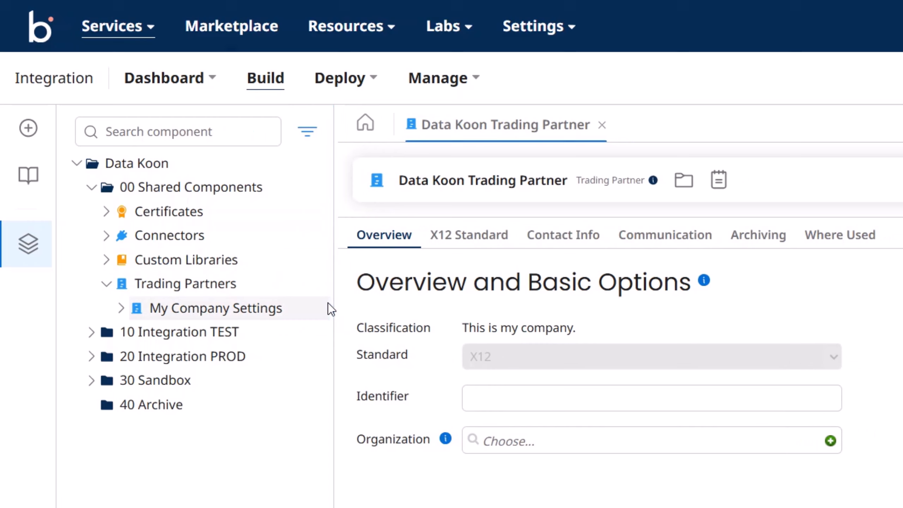
left_click(122, 309)
left_click_drag(334, 339, 393, 342)
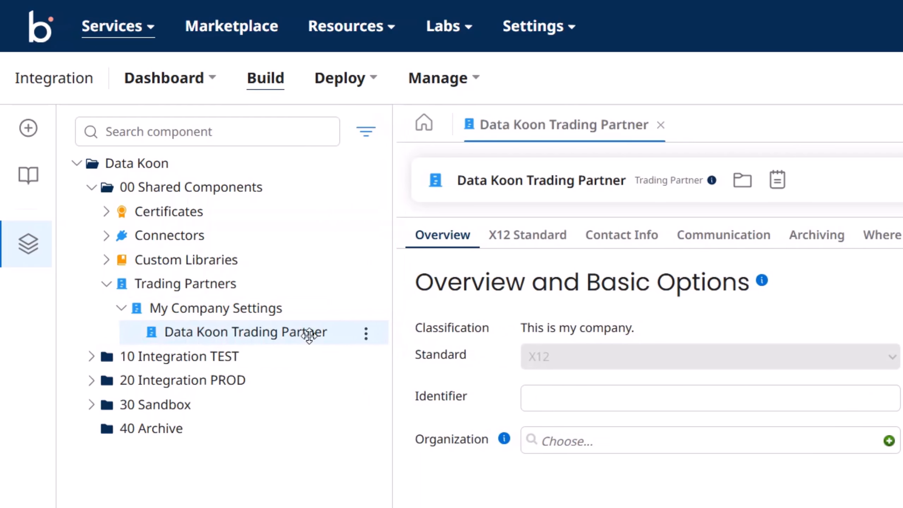
left_click(105, 285)
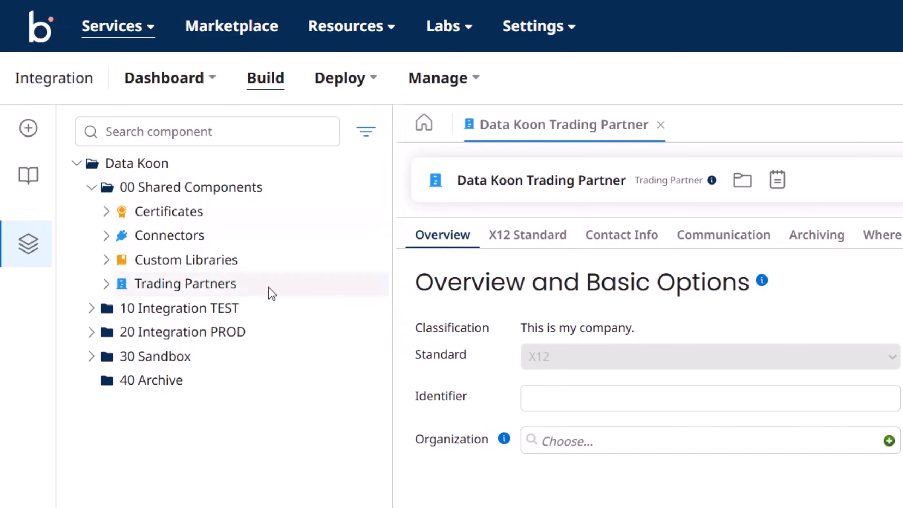
left_click_drag(391, 296, 293, 302)
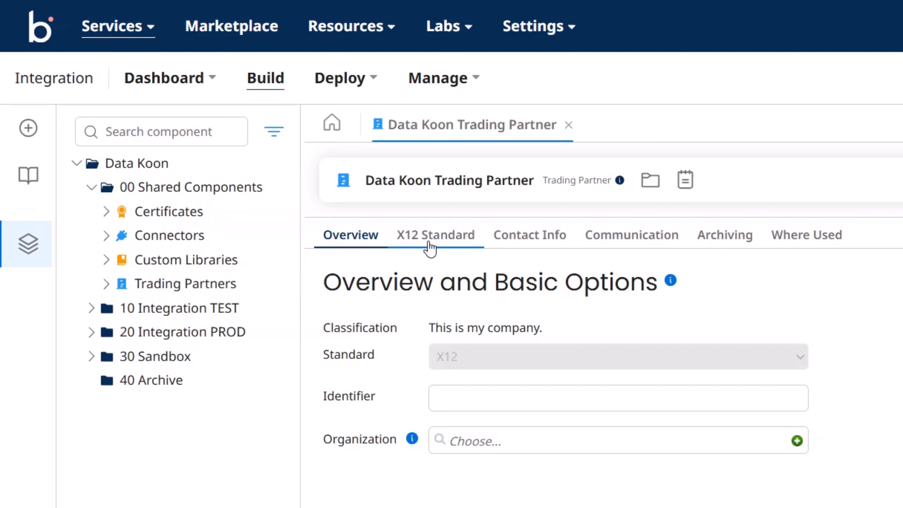
left_click(439, 245)
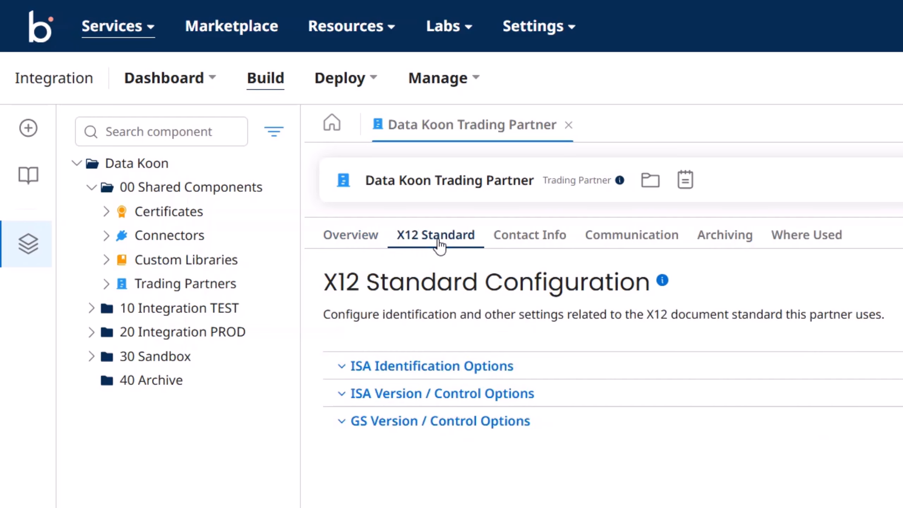
left_click(542, 248)
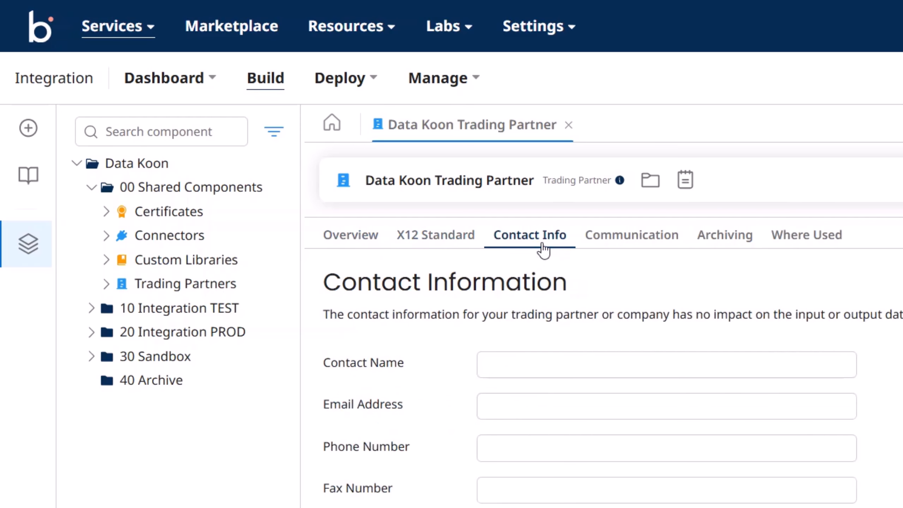
left_click(632, 245)
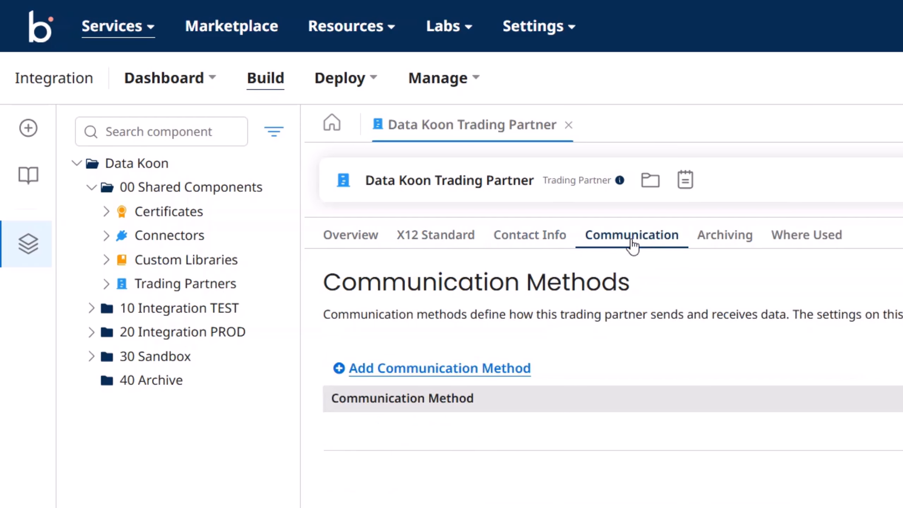
left_click(738, 241)
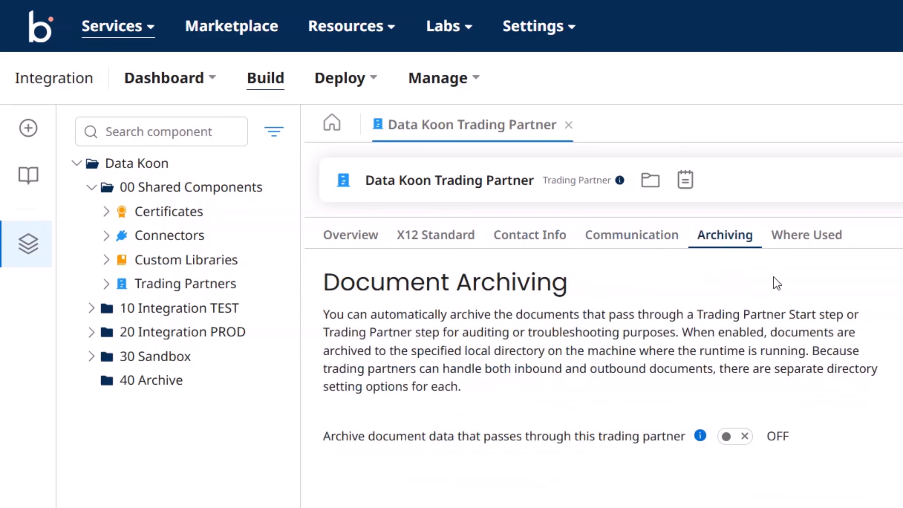
left_click(814, 244)
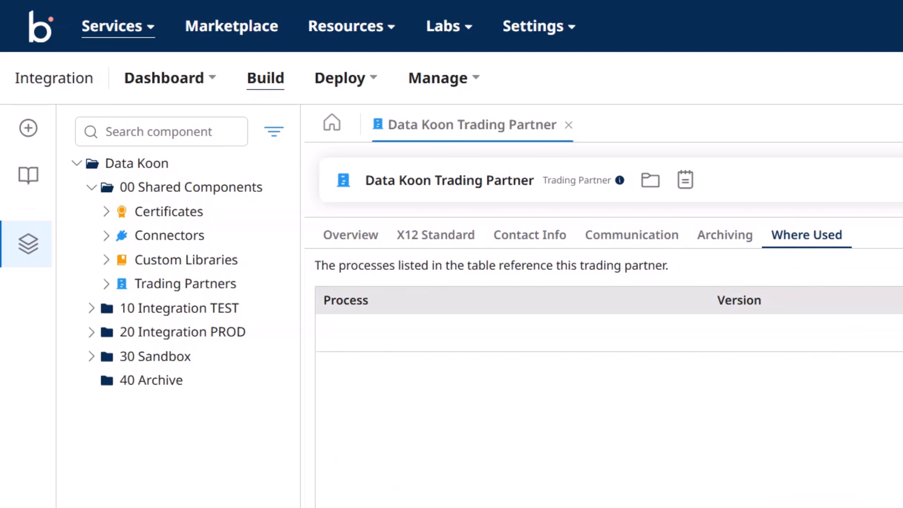
left_click(345, 243)
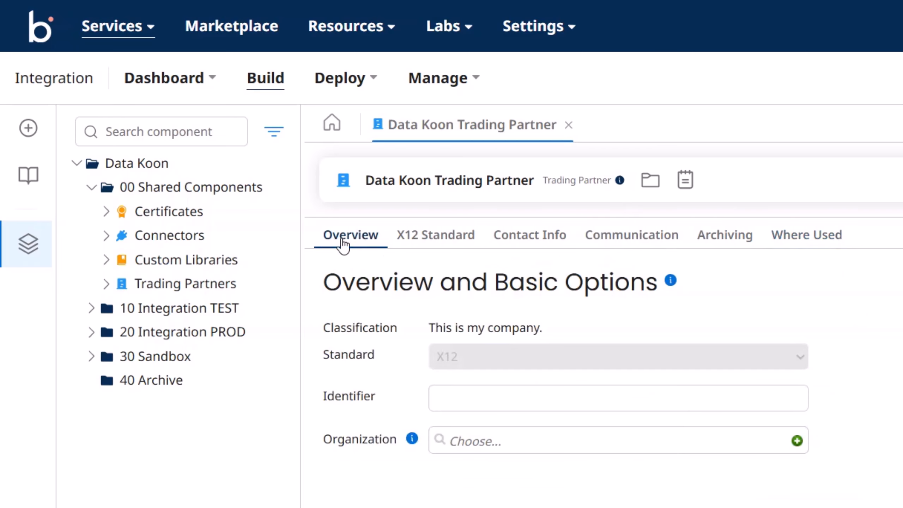
left_click(430, 236)
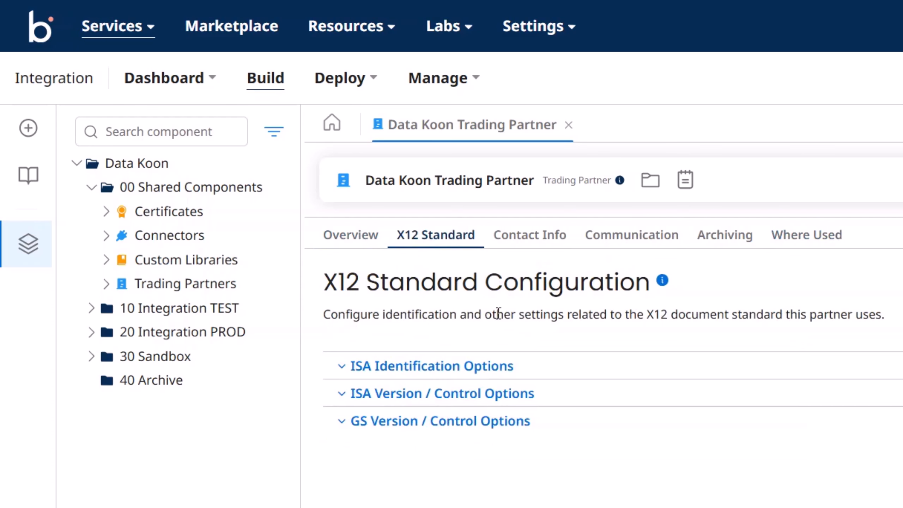
left_click(650, 240)
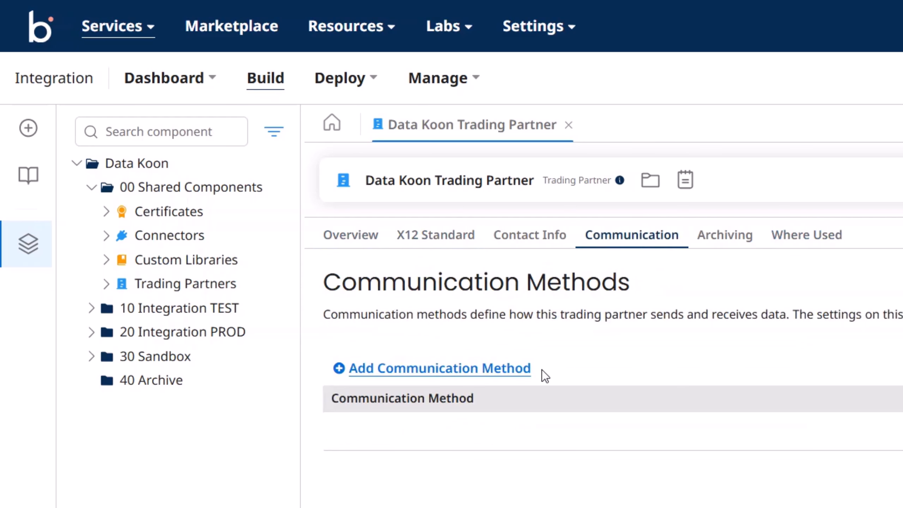
left_click(359, 245)
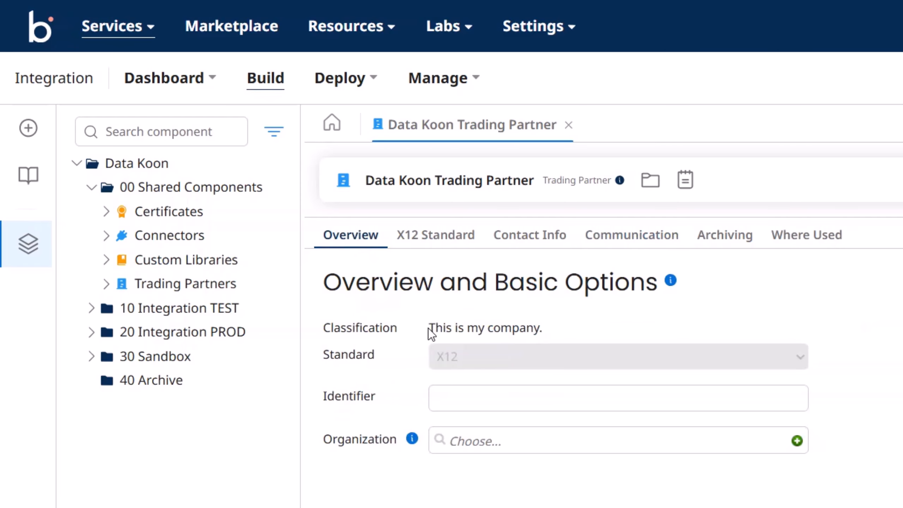
left_click_drag(429, 327, 546, 328)
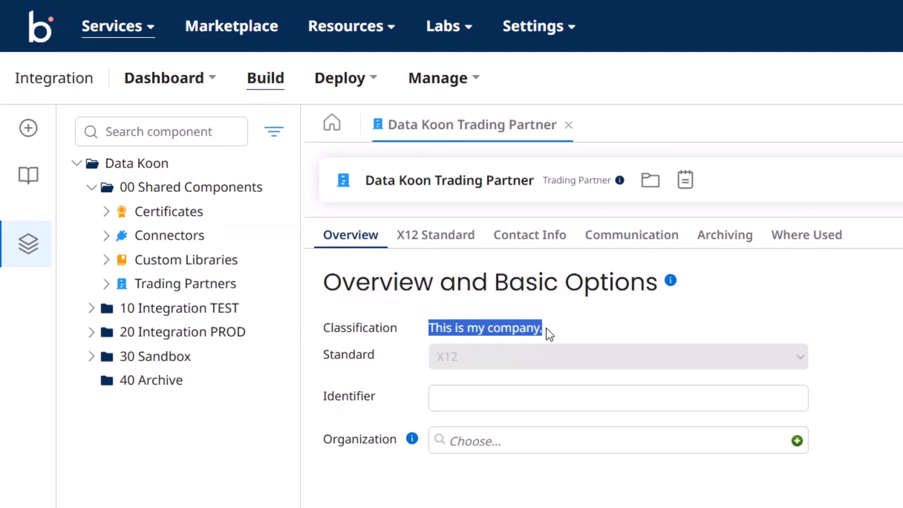
left_click(600, 316)
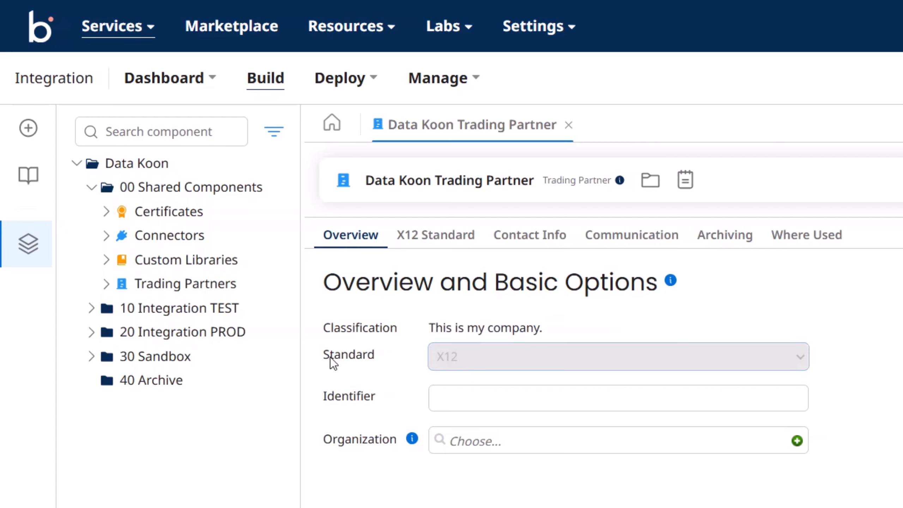
left_click(387, 318)
left_click_drag(323, 357, 376, 357)
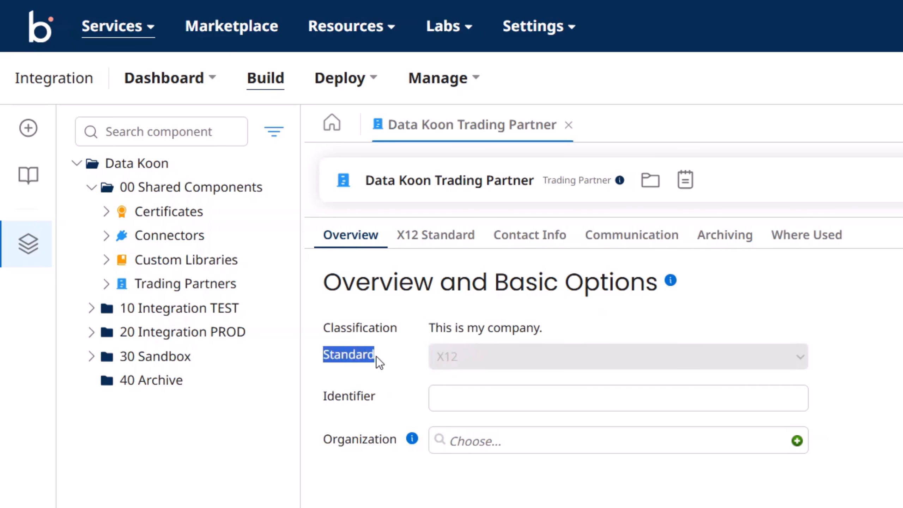
left_click(443, 367)
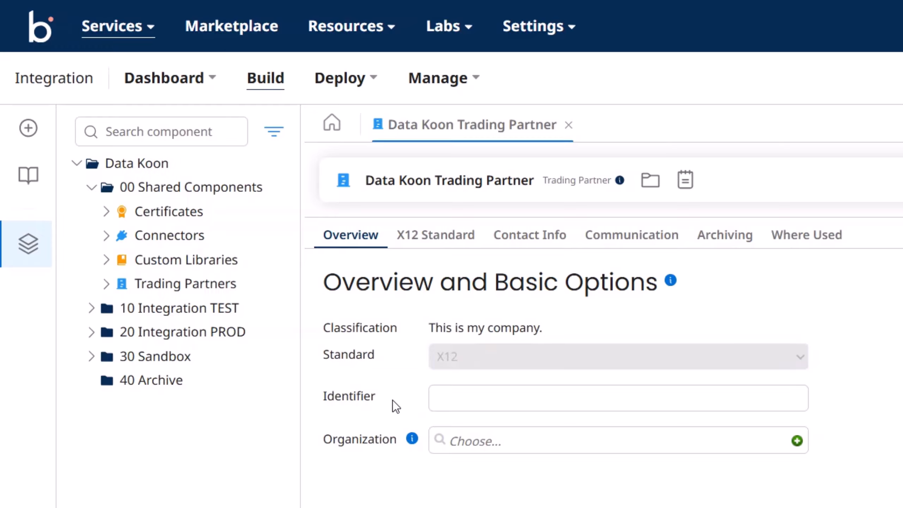
left_click(459, 397)
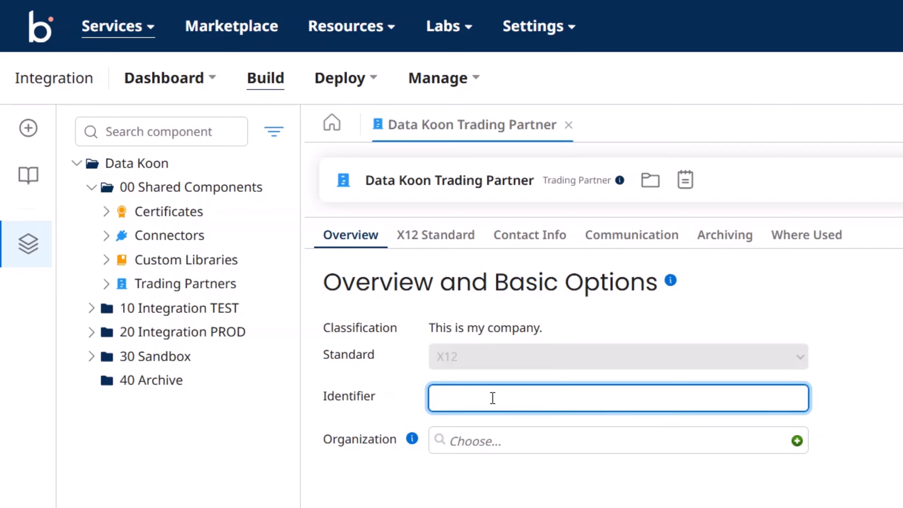
type("12345670017")
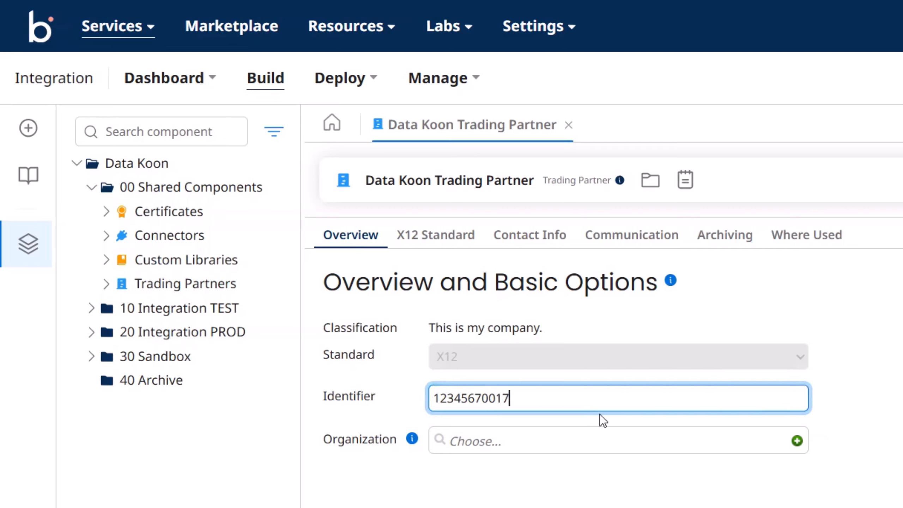
type("17")
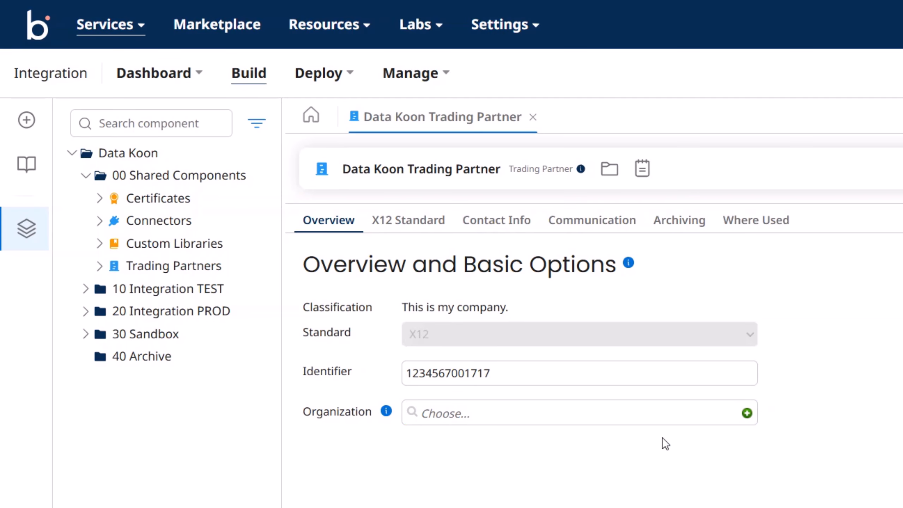
Step: Create a new organization for the partner named 'Data Koon Organization'
left_click(746, 413)
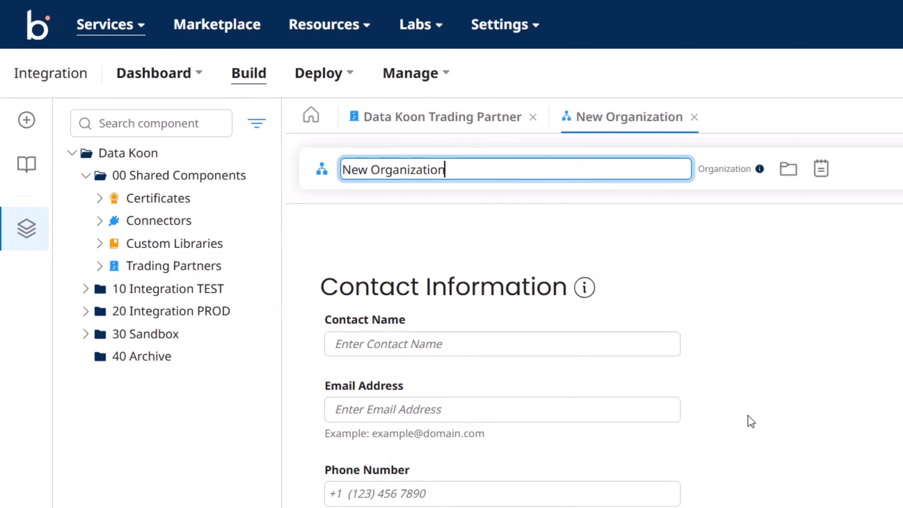
left_click_drag(369, 170, 318, 174)
type("Dat")
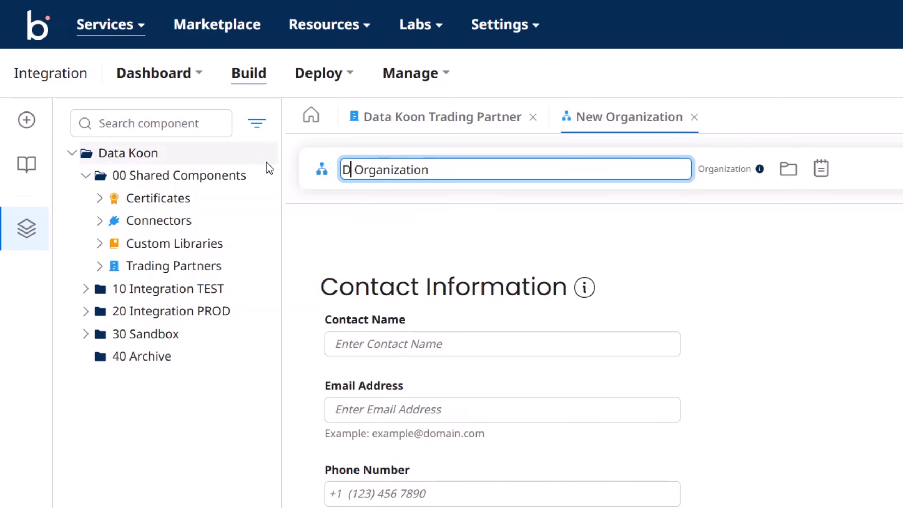
type("a Koo")
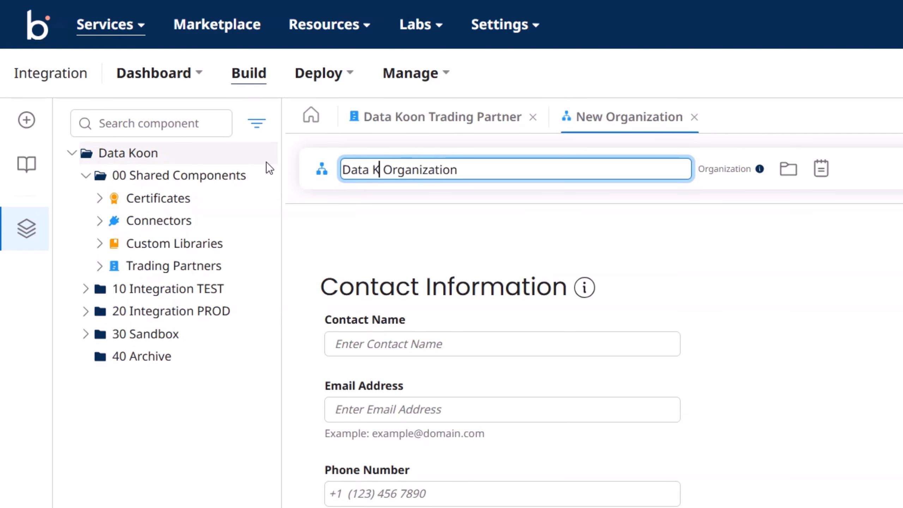
type("n")
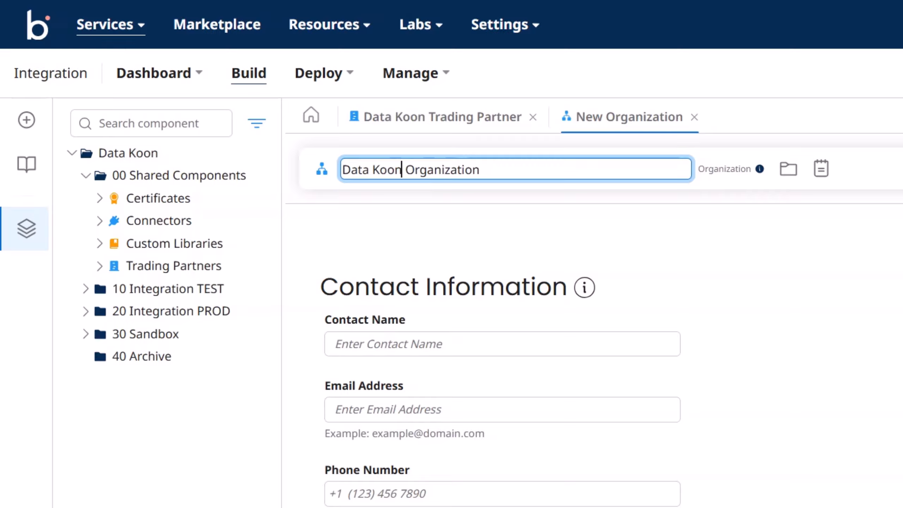
key("Return")
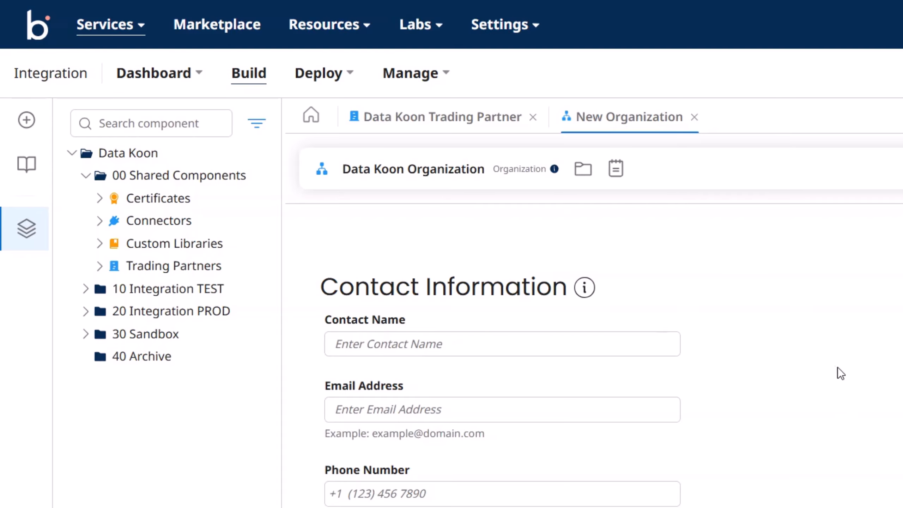
Step: Paste in the organization's contact name, e-mail address and phone number, then save it
left_click(378, 344)
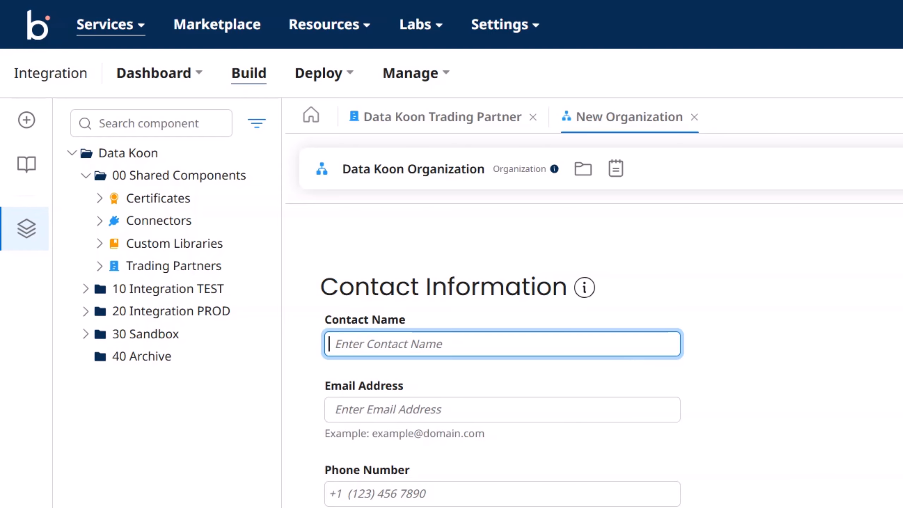
type("EDI Support Data Koon")
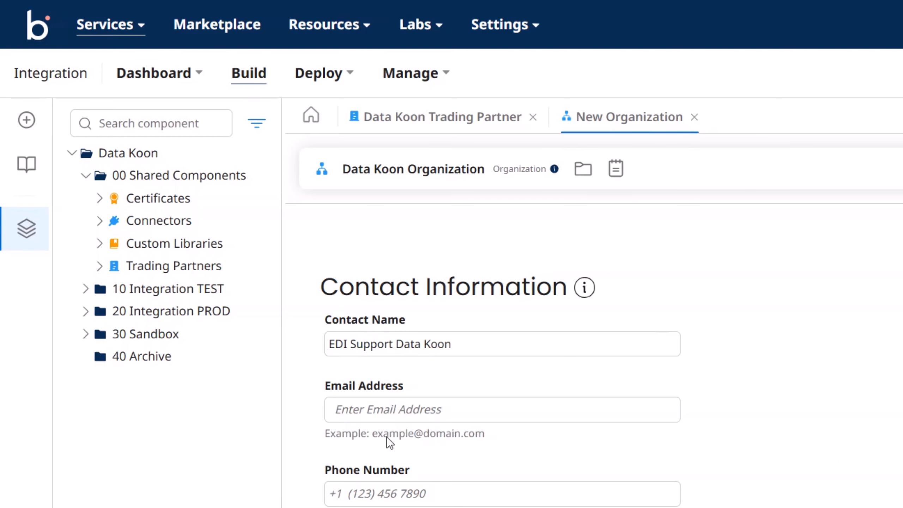
left_click(363, 410)
key("ctrl+v")
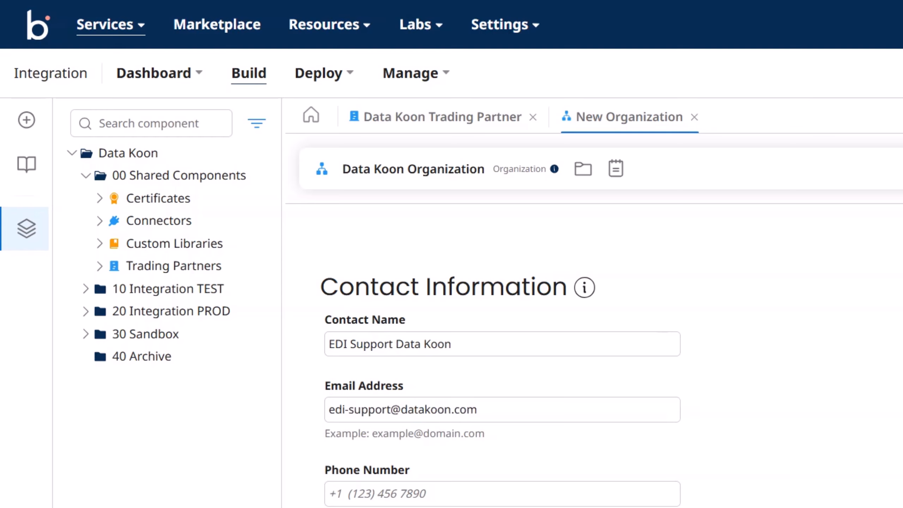
left_click(380, 498)
type("+1 (123) 456 7890")
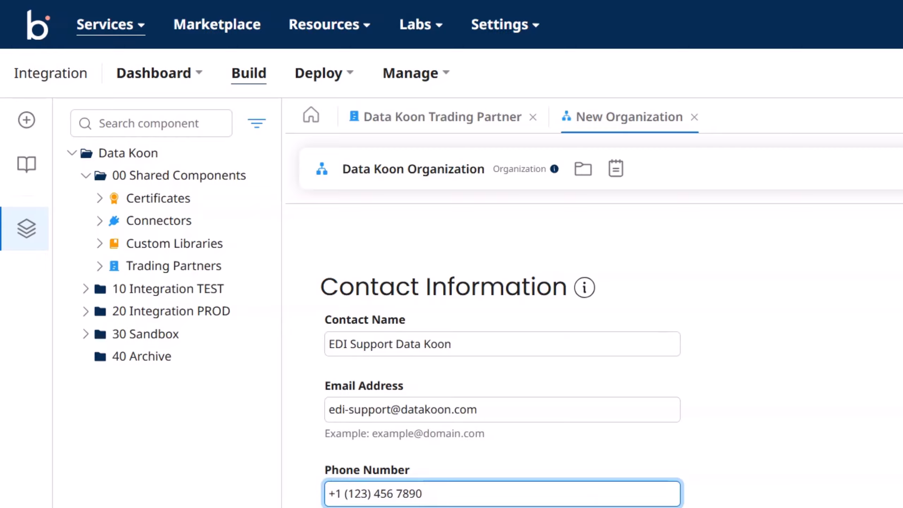
key("ctrl+s")
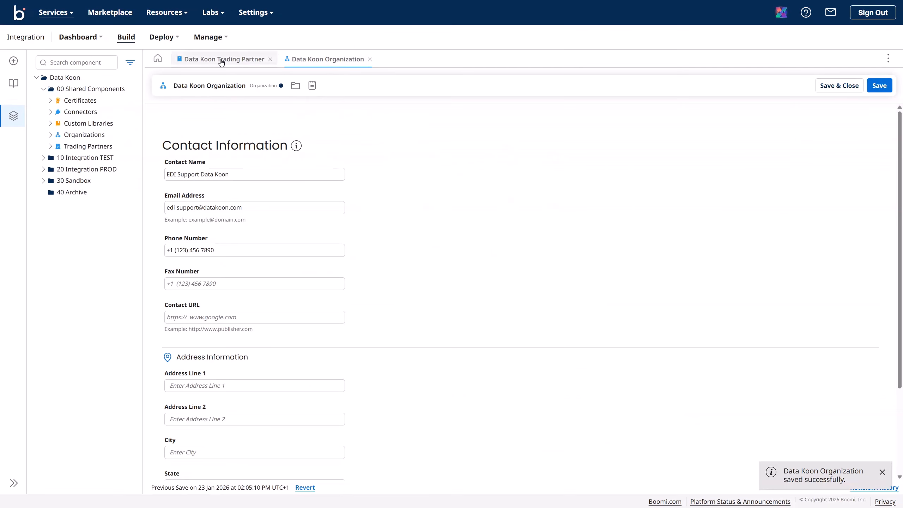
Step: Save the trading partner with its organization and copy its Identifier for the X12 settings
left_click(222, 59)
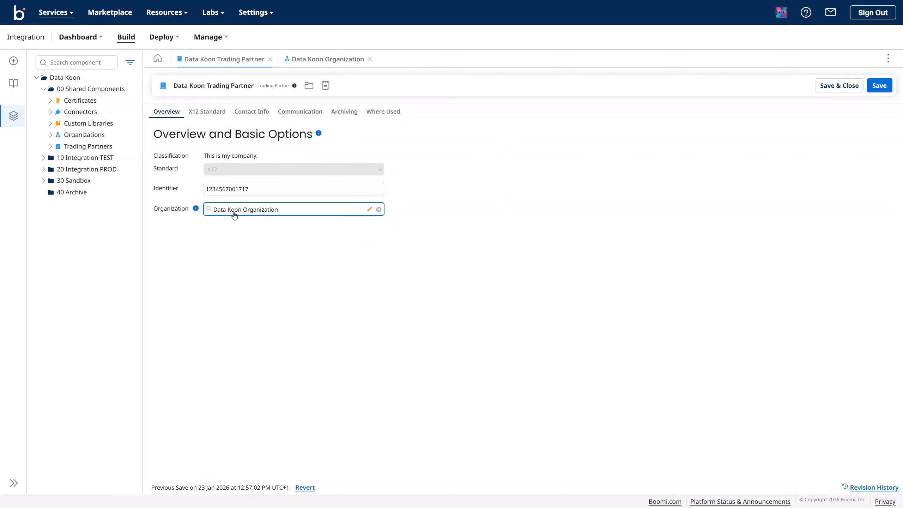
left_click(878, 87)
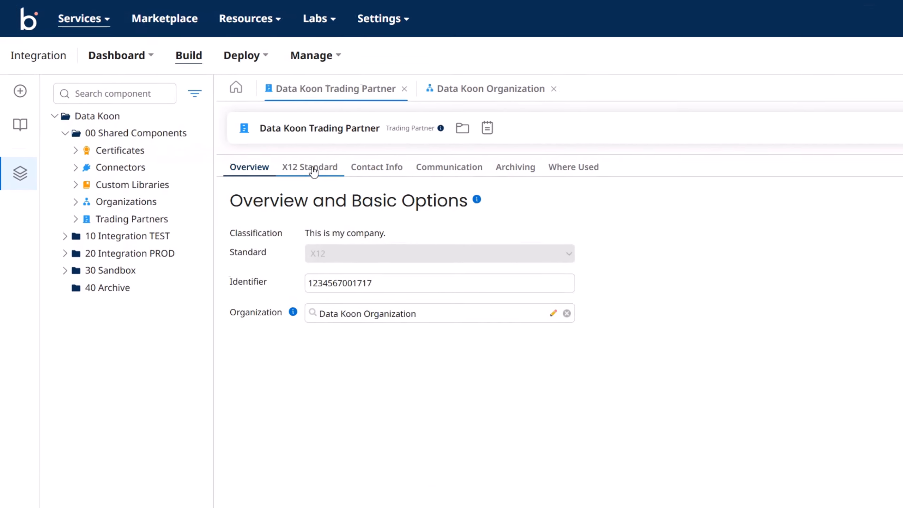
left_click(236, 128)
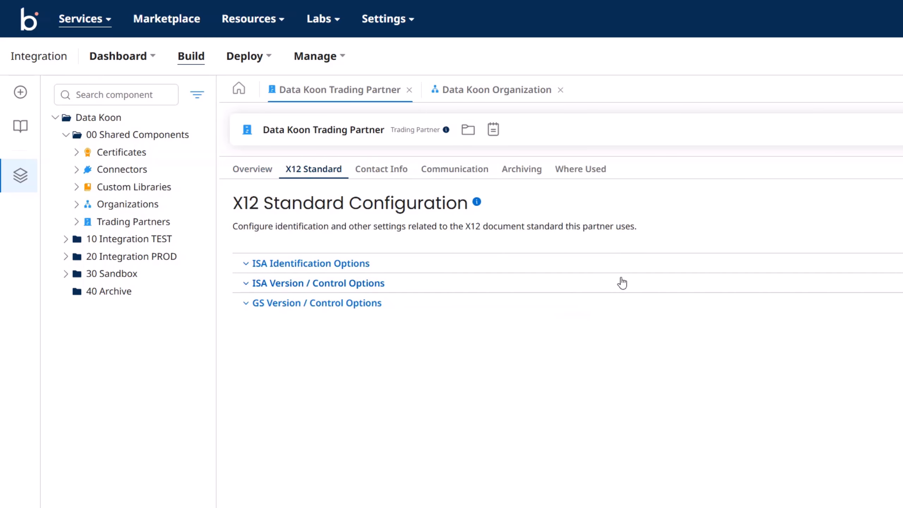
left_click(274, 172)
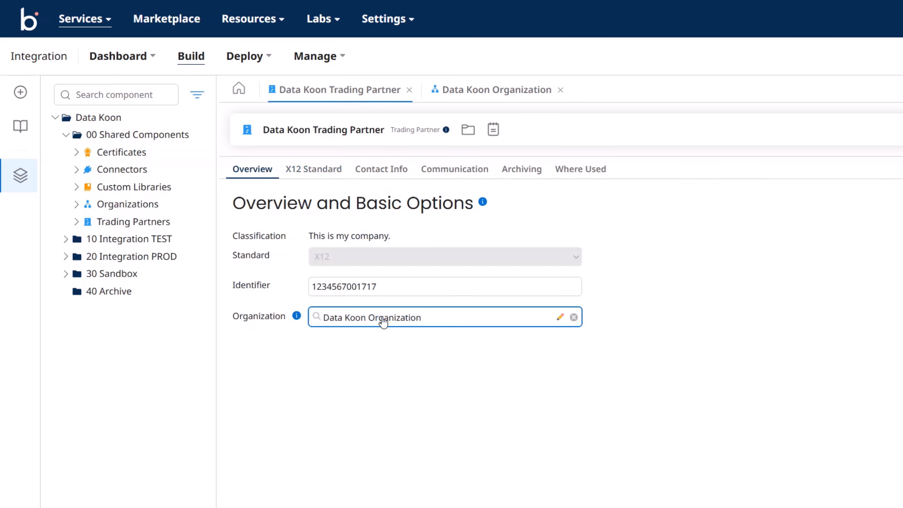
left_click_drag(384, 287, 269, 281)
key("ctrl+c")
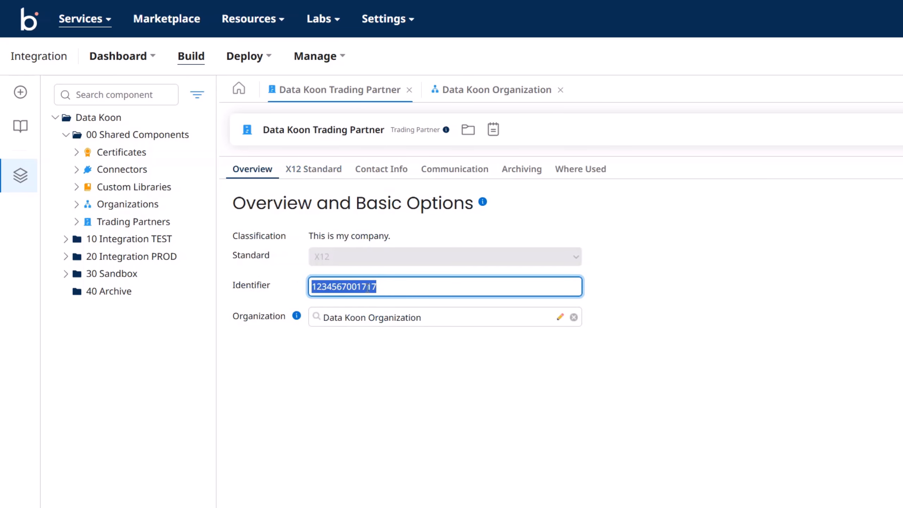
left_click(318, 173)
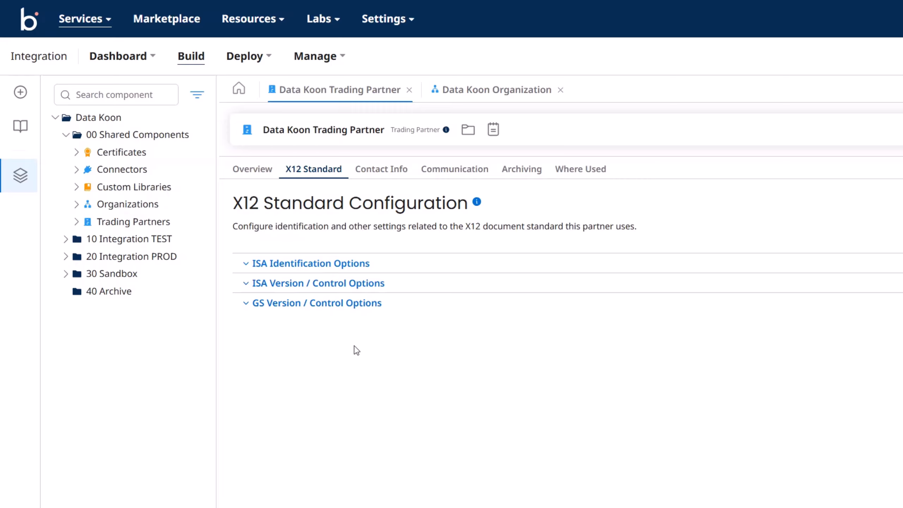
Step: Set the ISA Interchange ID Qualifier to ZZ-Mutually Defined
left_click(245, 263)
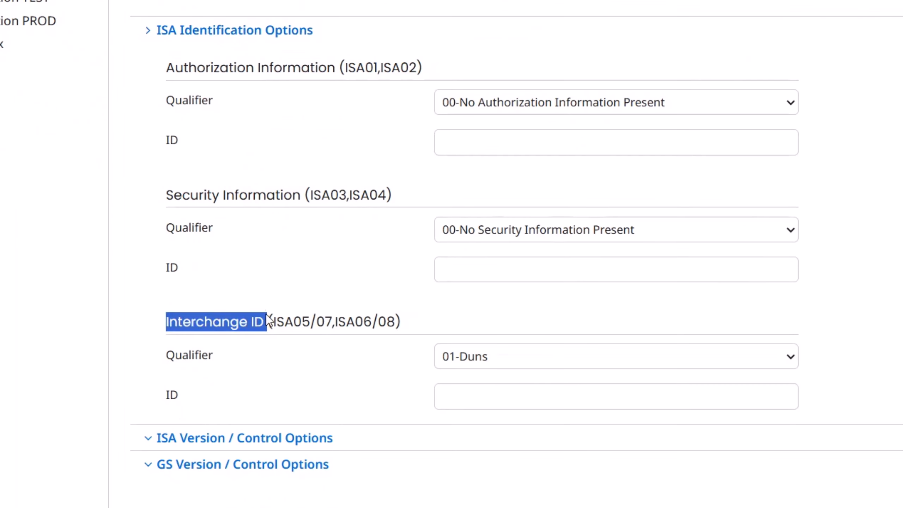
left_click(268, 294)
left_click_drag(162, 357, 220, 353)
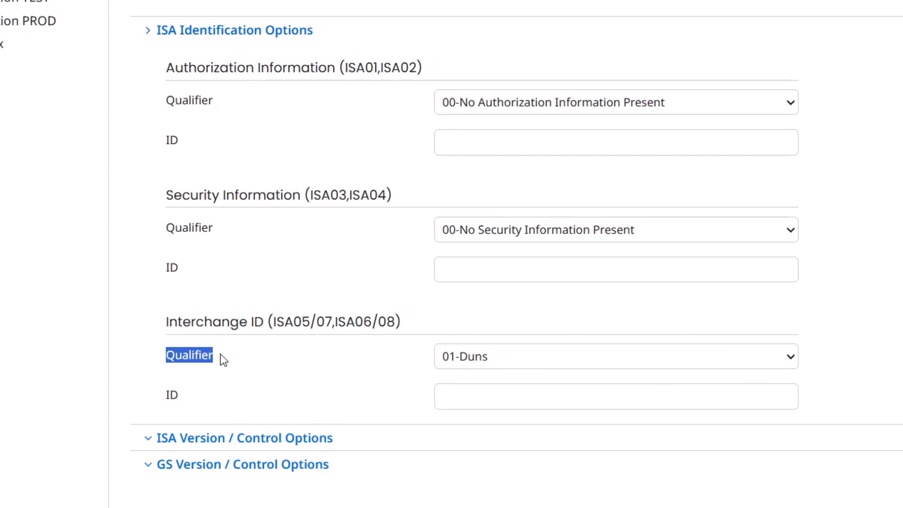
left_click(516, 350)
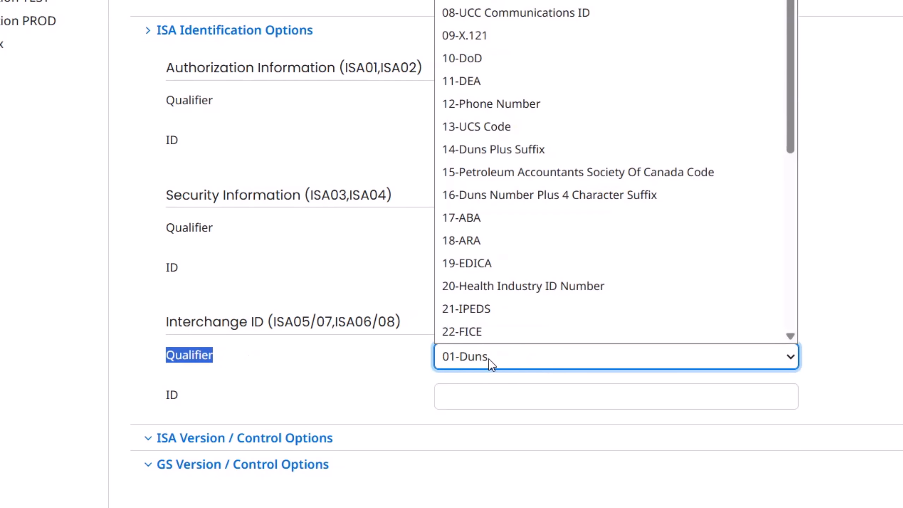
scroll(515, 263, "down", 5)
left_click(555, 333)
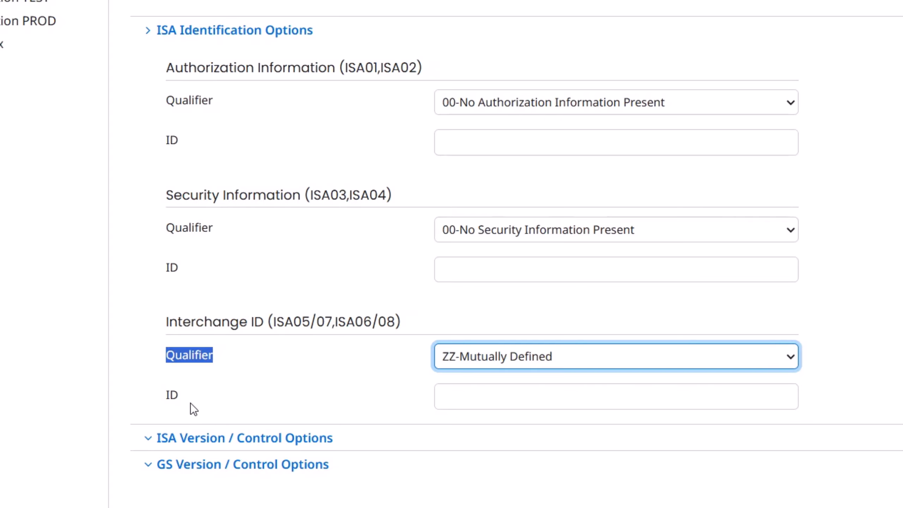
left_click(172, 401)
left_click_drag(165, 397, 180, 397)
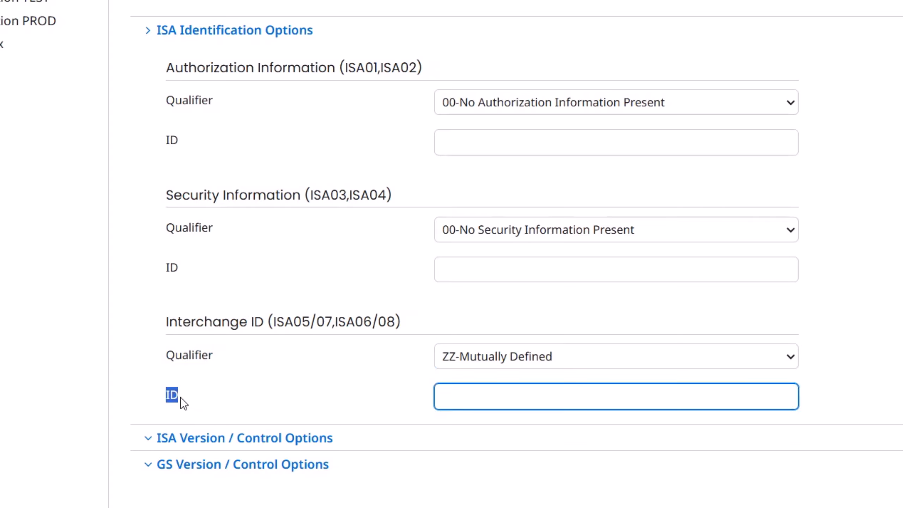
left_click(228, 388)
left_click(457, 403)
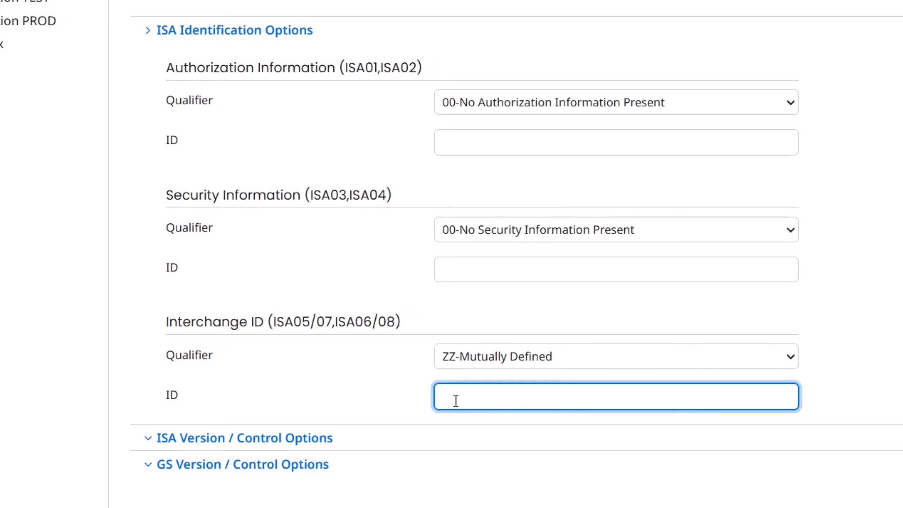
key("ctrl+v")
left_click(361, 386)
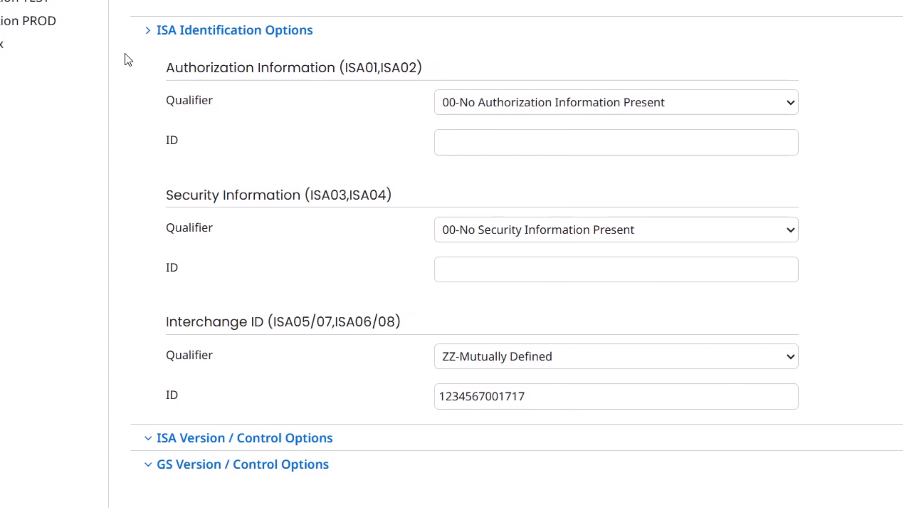
left_click(148, 30)
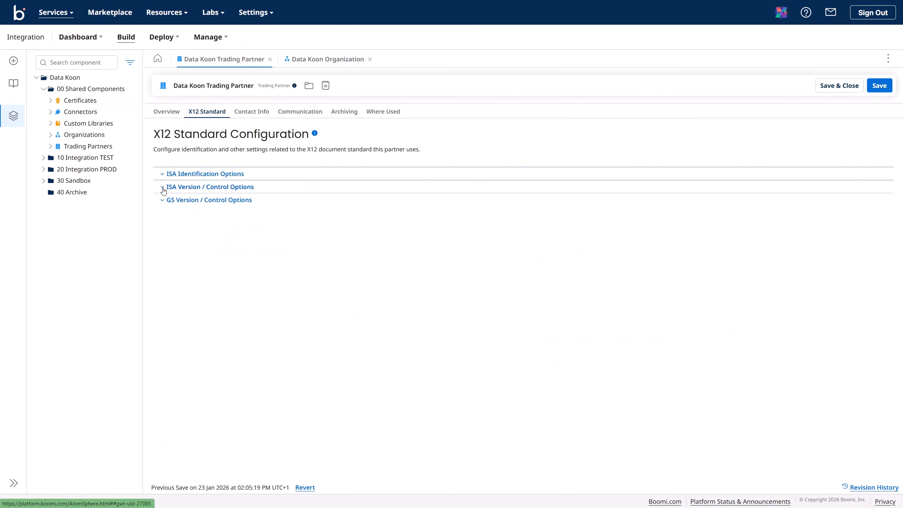
Step: Change the ISA15 Test Indicator from P-Production to T-Test in ISA Version / Control Options
left_click(163, 187)
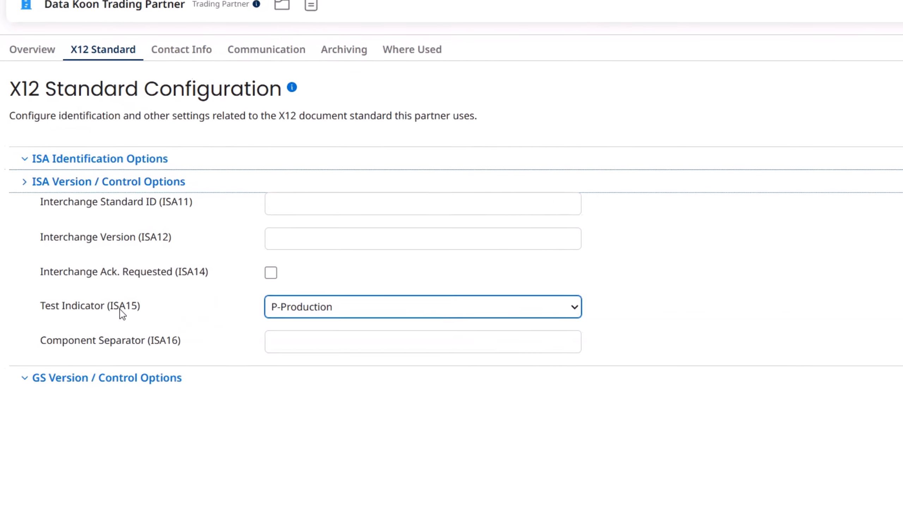
left_click(212, 198)
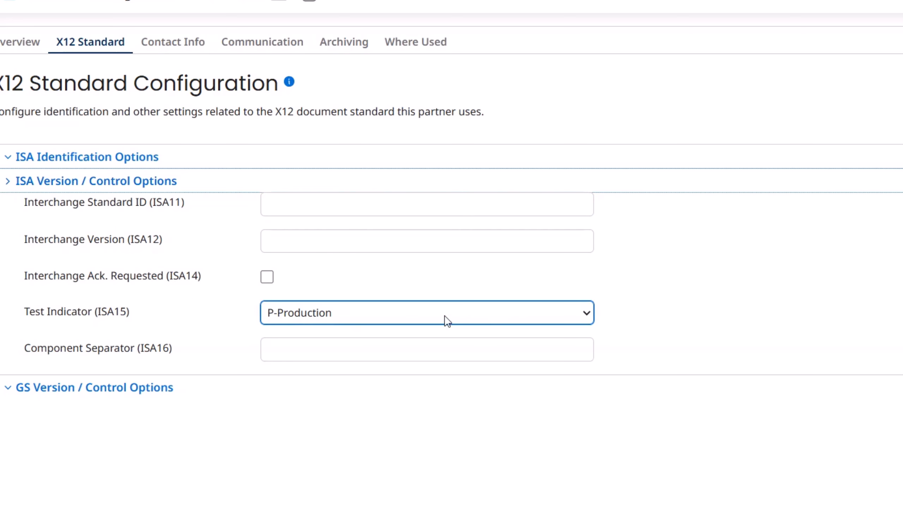
left_click(587, 313)
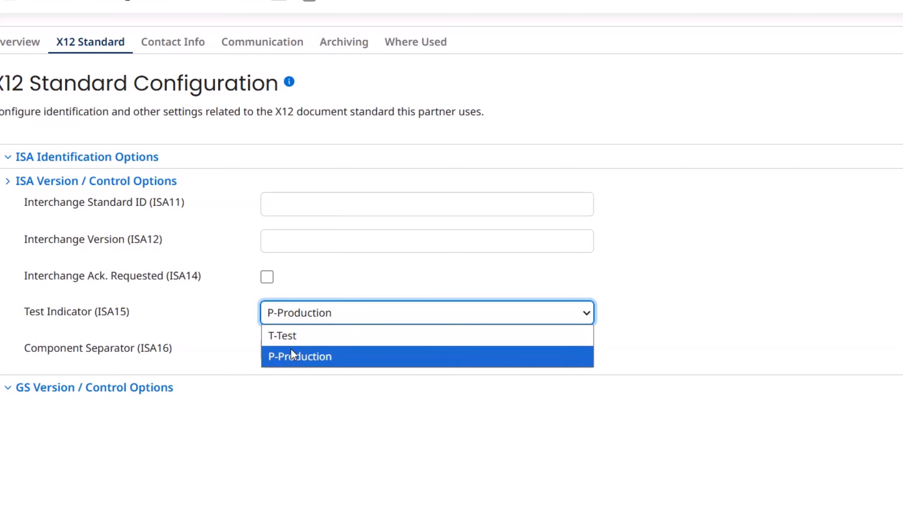
left_click(287, 338)
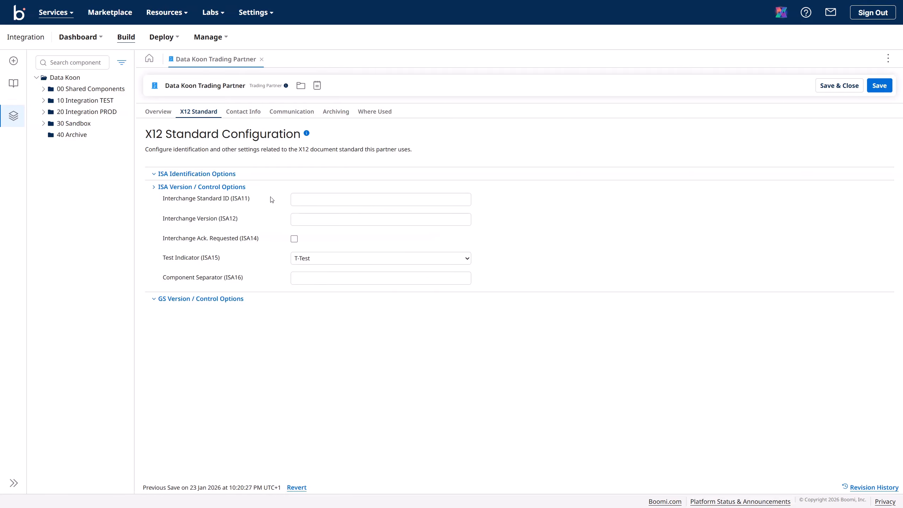
left_click(153, 188)
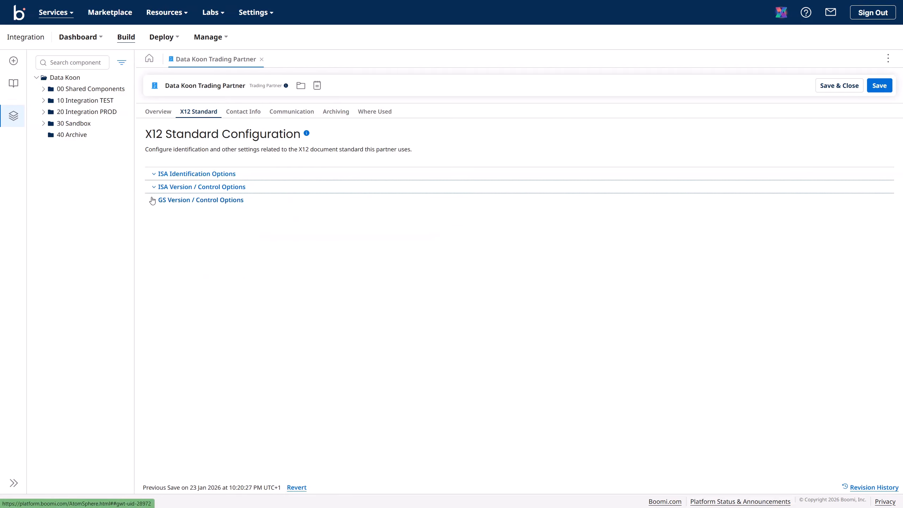
left_click(153, 200)
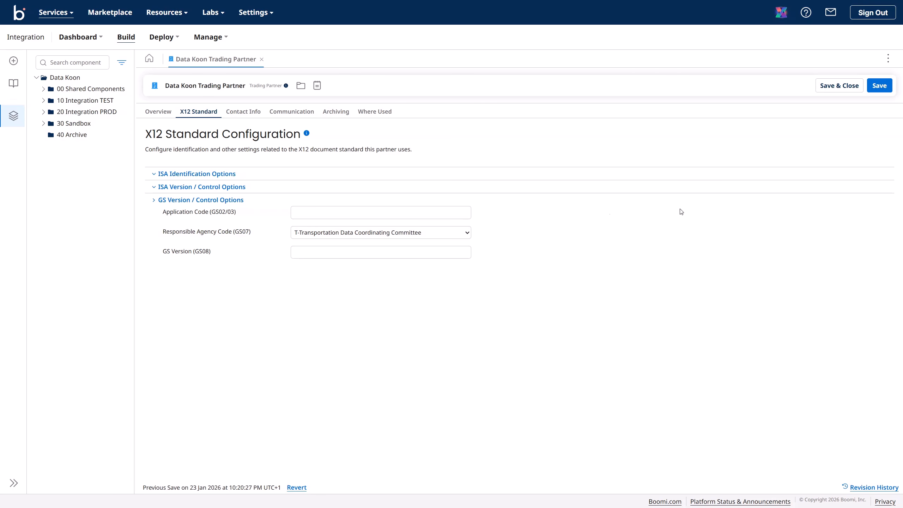
left_click(345, 213)
key("ctrl+v")
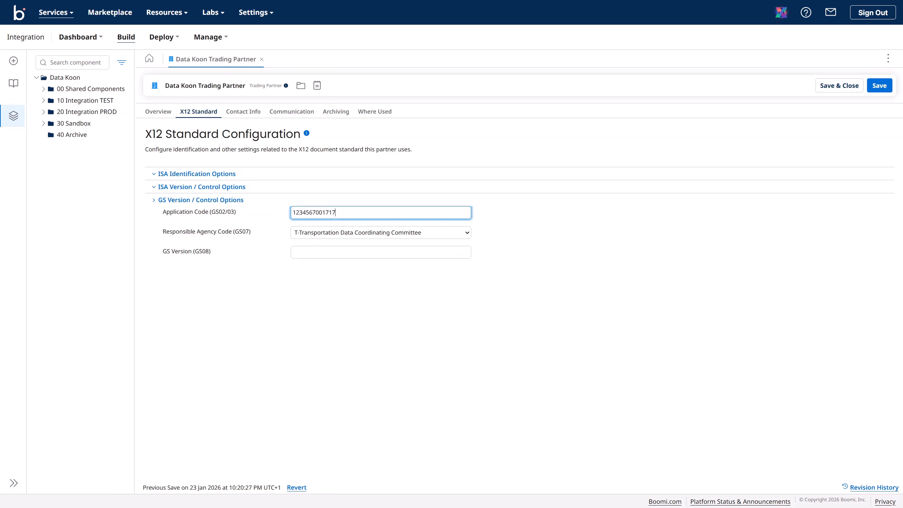
left_click(346, 295)
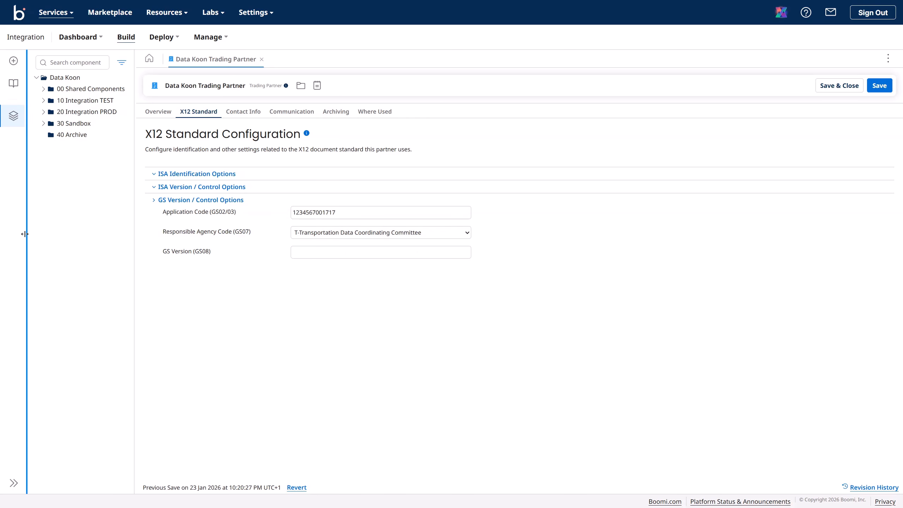
key("Tab")
key("Tab")
key("Tab")
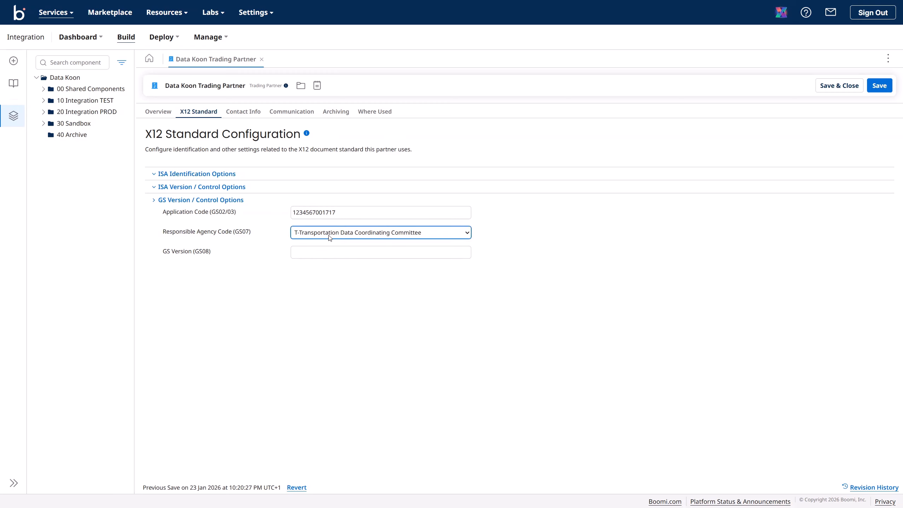
type("005010")
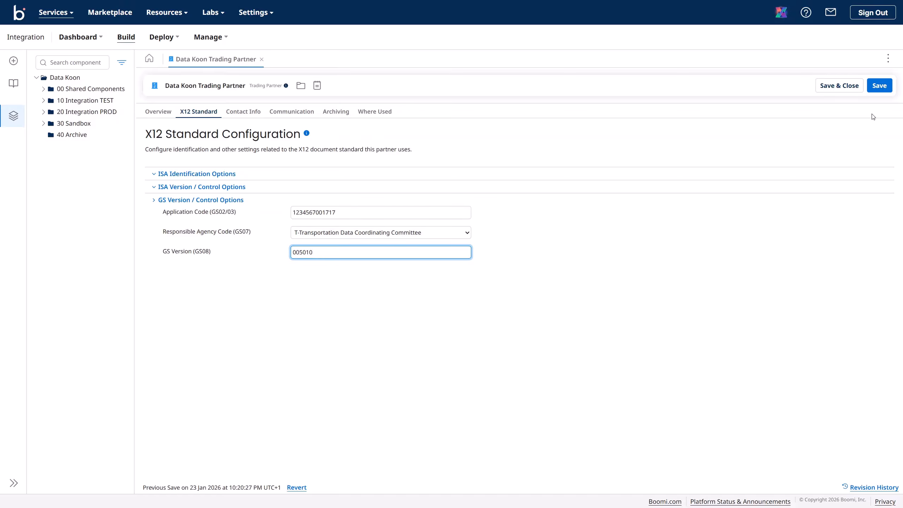
left_click(884, 88)
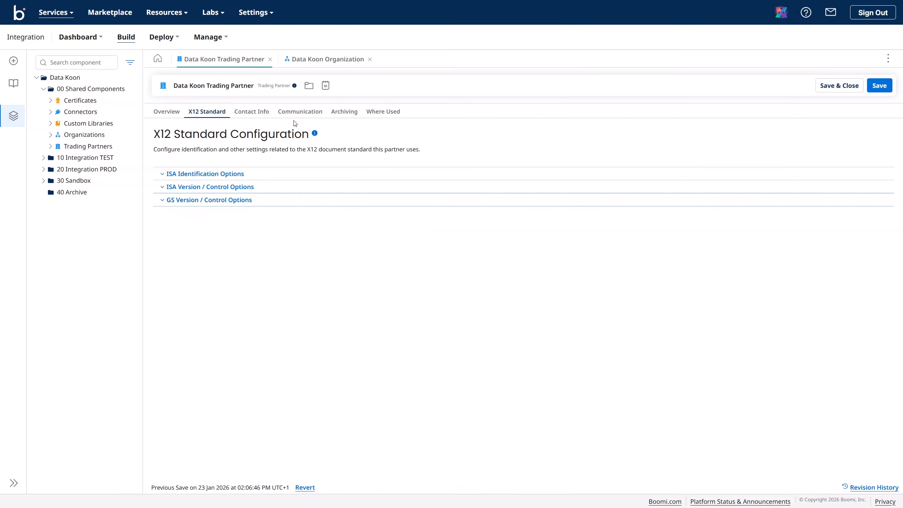
Step: Add AS2 as a communication method on the Data Koon Trading Partner
left_click(302, 117)
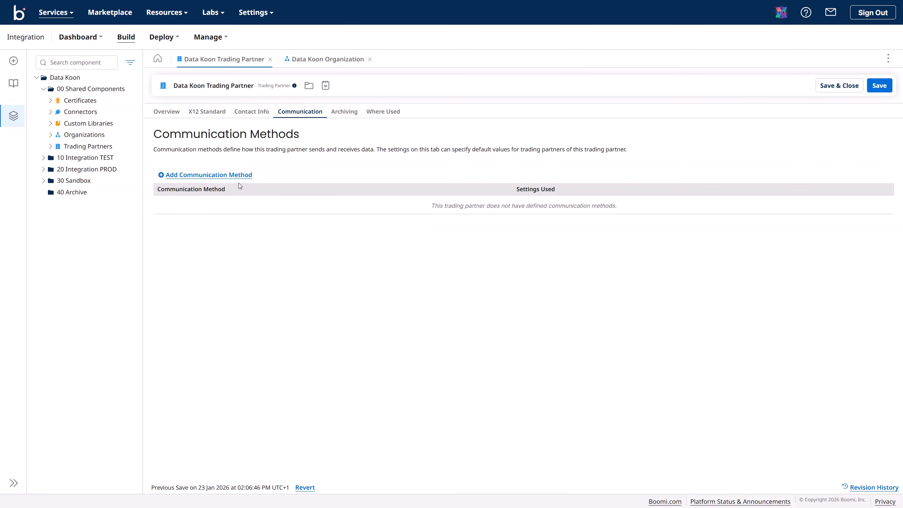
left_click(231, 175)
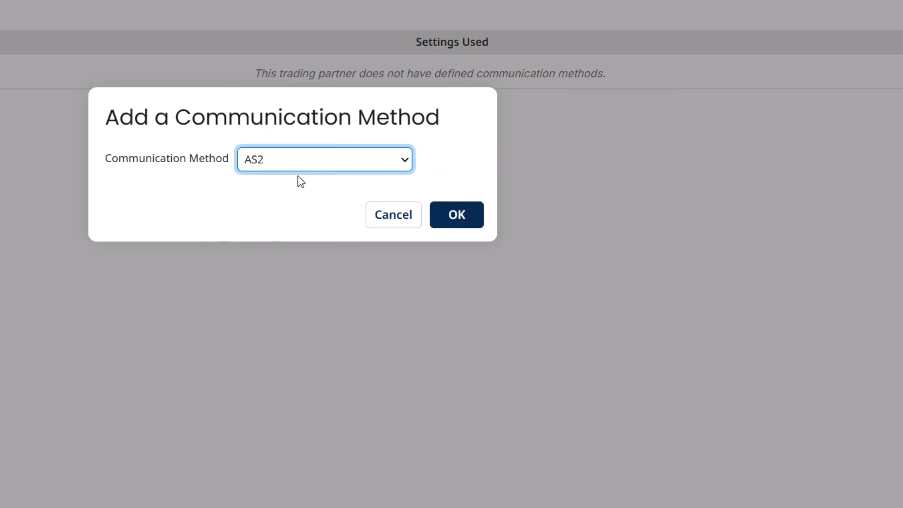
left_click(404, 160)
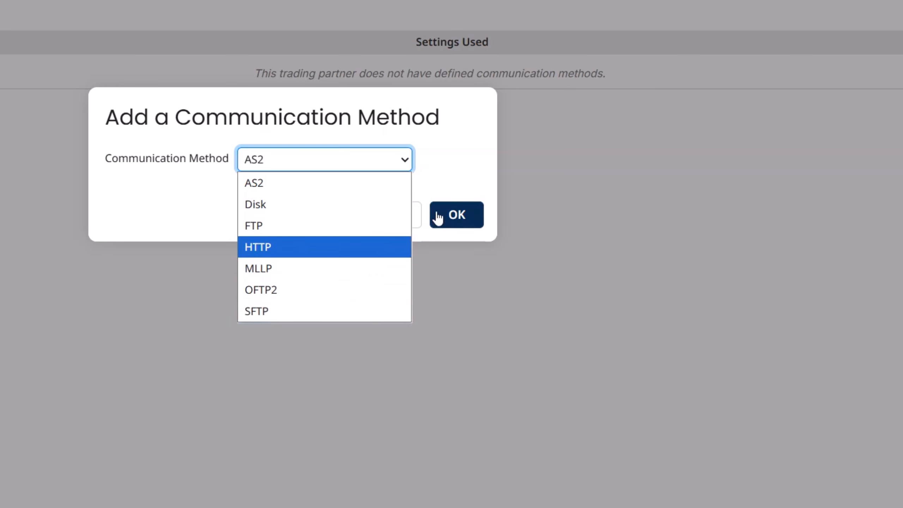
left_click(455, 149)
left_click(368, 163)
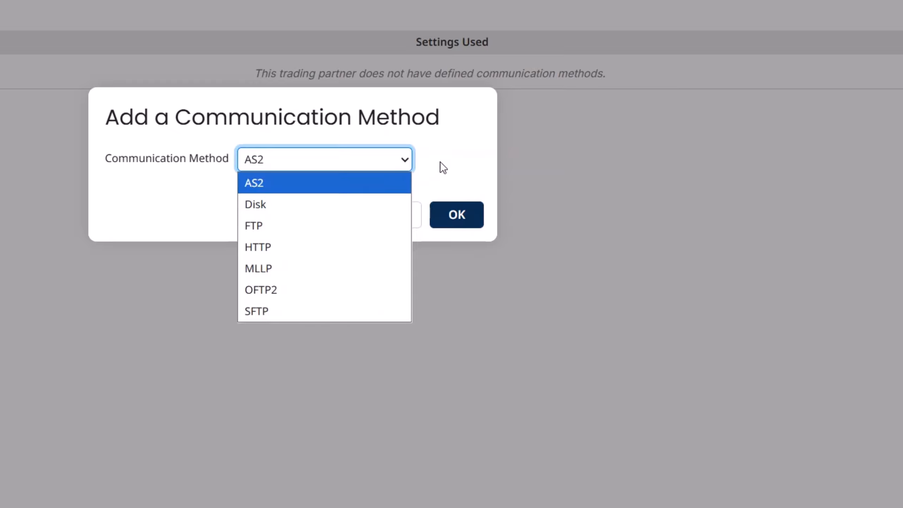
left_click(450, 153)
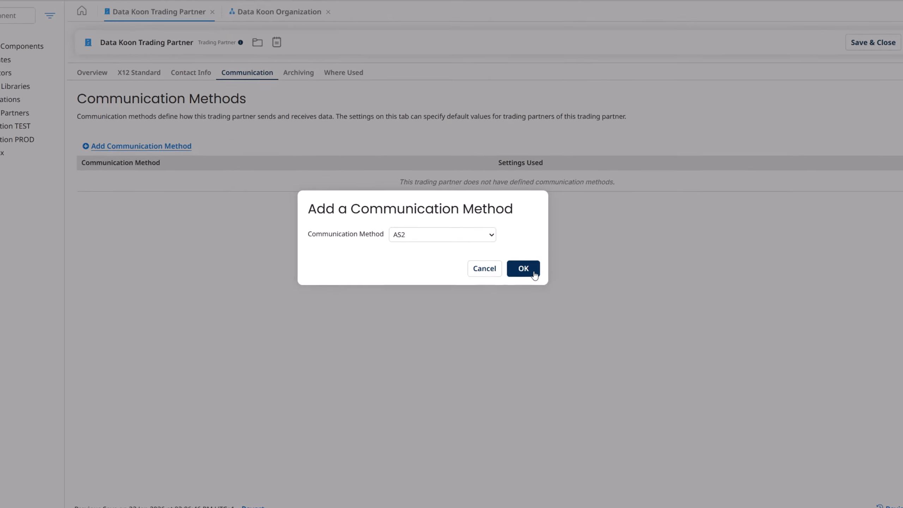
left_click(533, 272)
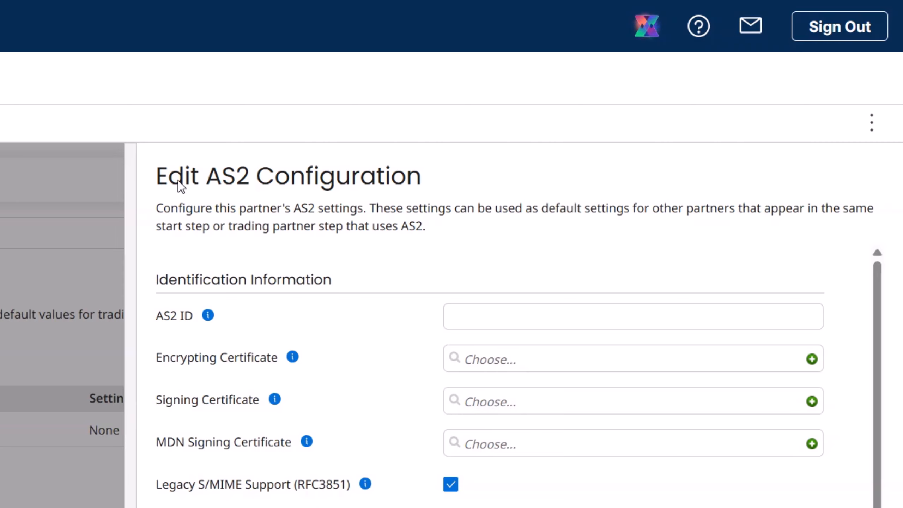
left_click_drag(157, 184, 425, 181)
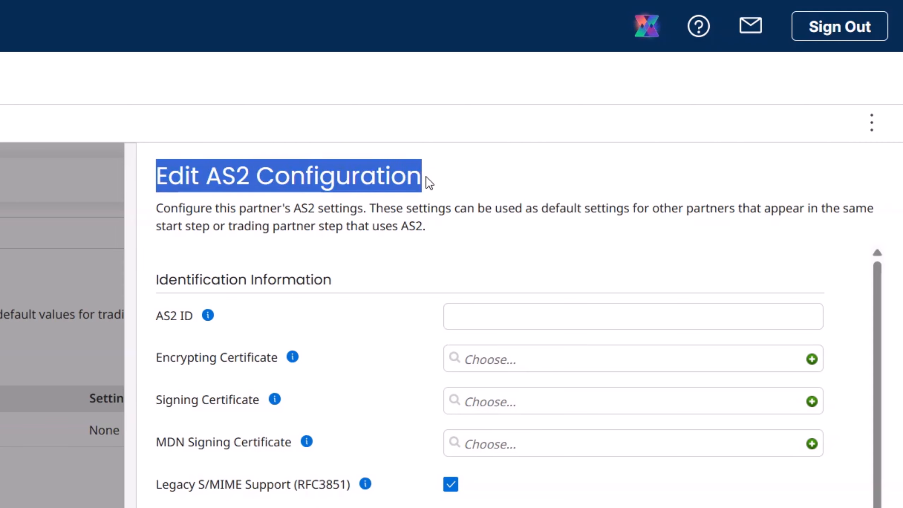
left_click(404, 214)
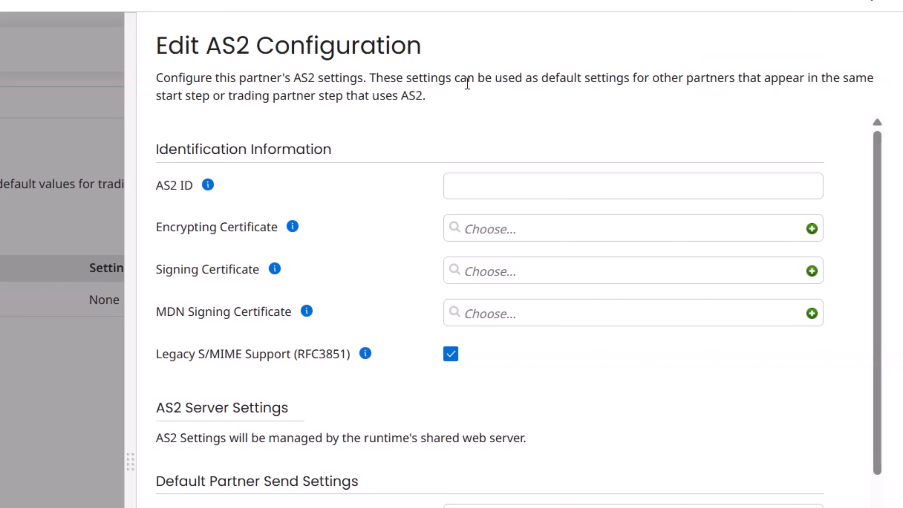
left_click_drag(153, 152, 338, 160)
scroll(383, 133, "down", 10)
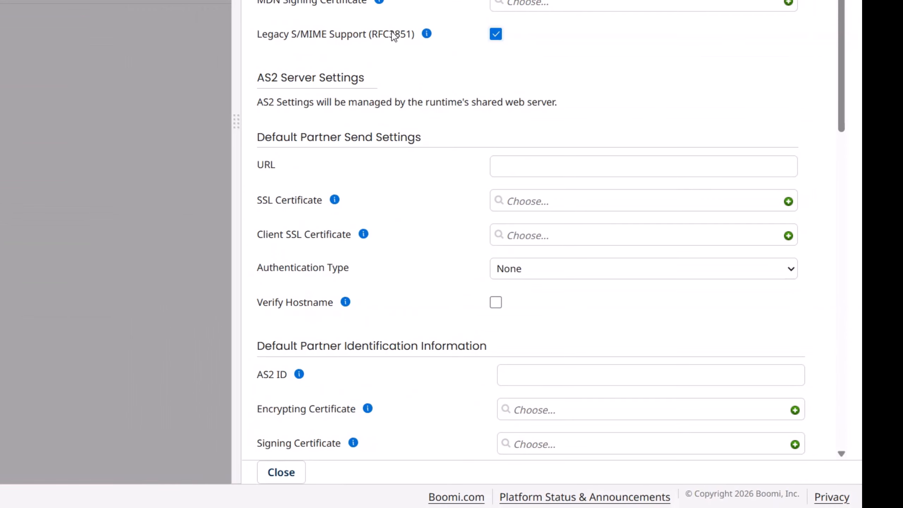
left_click_drag(154, 107, 254, 108)
left_click_drag(338, 147, 419, 145)
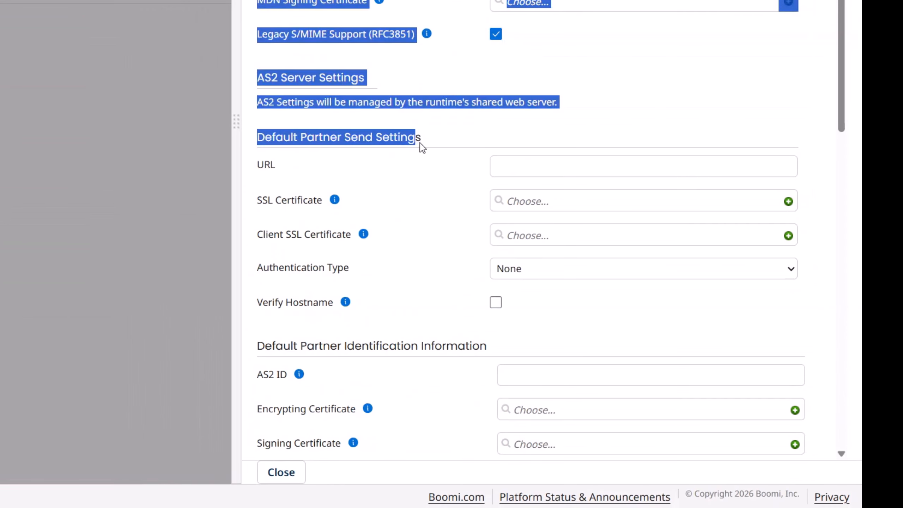
left_click(423, 145)
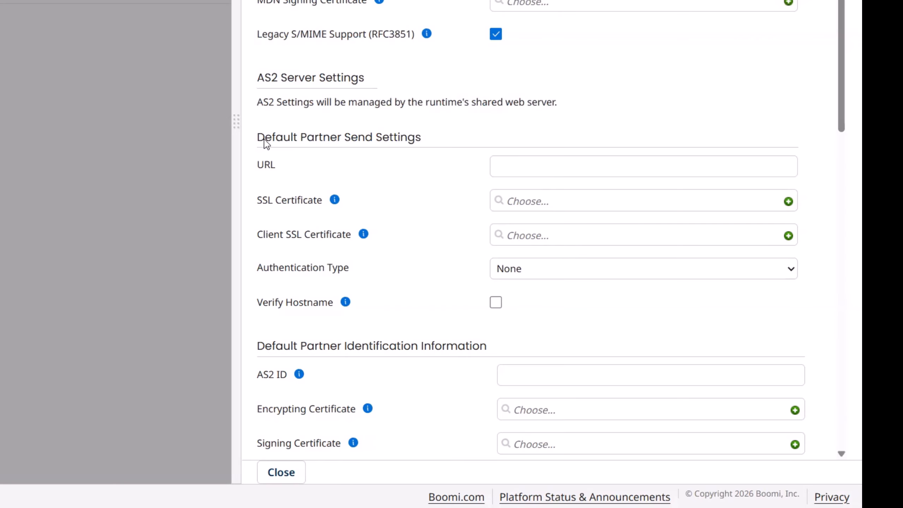
scroll(332, 141, "down", 8)
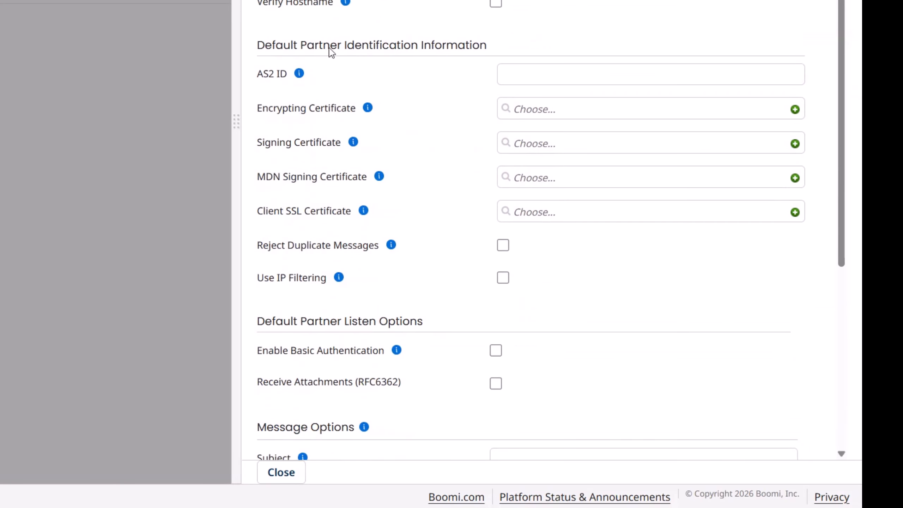
left_click_drag(275, 45, 448, 46)
left_click(491, 43)
scroll(443, 94, "down", 4)
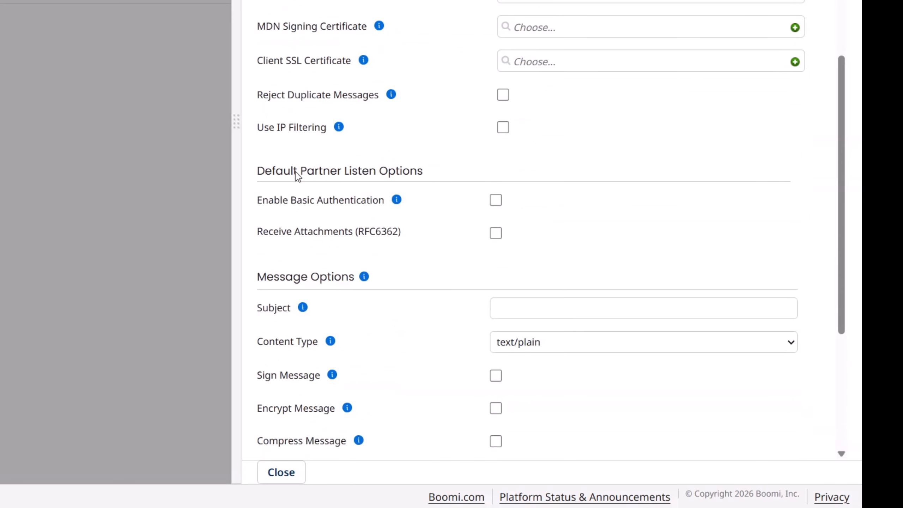
left_click_drag(289, 175, 400, 174)
scroll(439, 169, "down", 7)
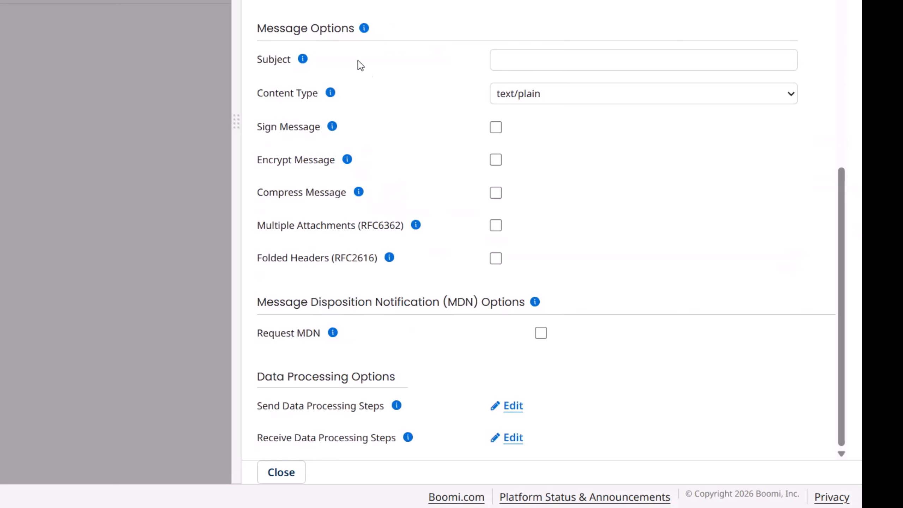
left_click_drag(271, 33, 342, 33)
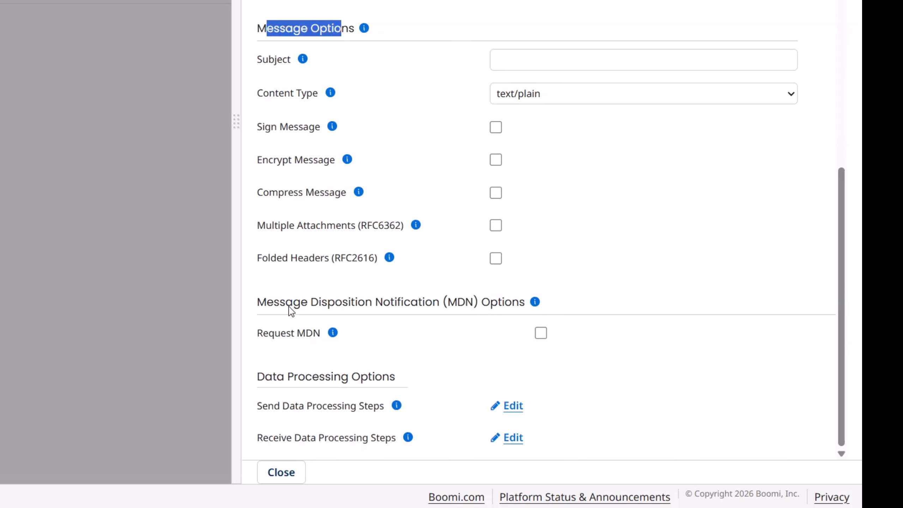
left_click_drag(276, 305, 494, 303)
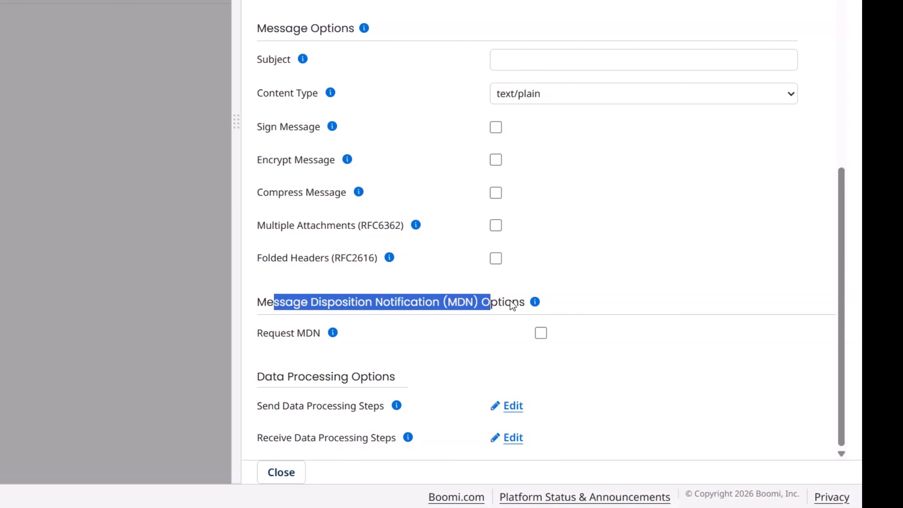
left_click(515, 301)
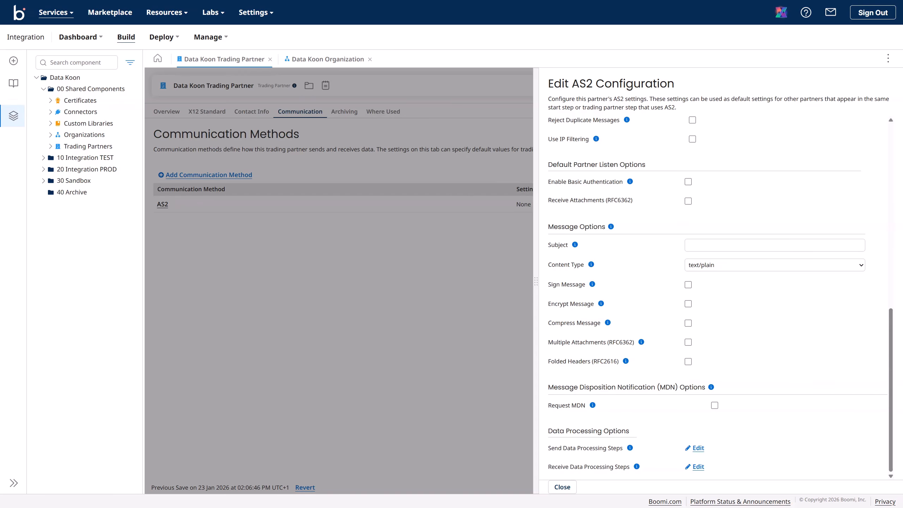
scroll(754, 277, "up", 15)
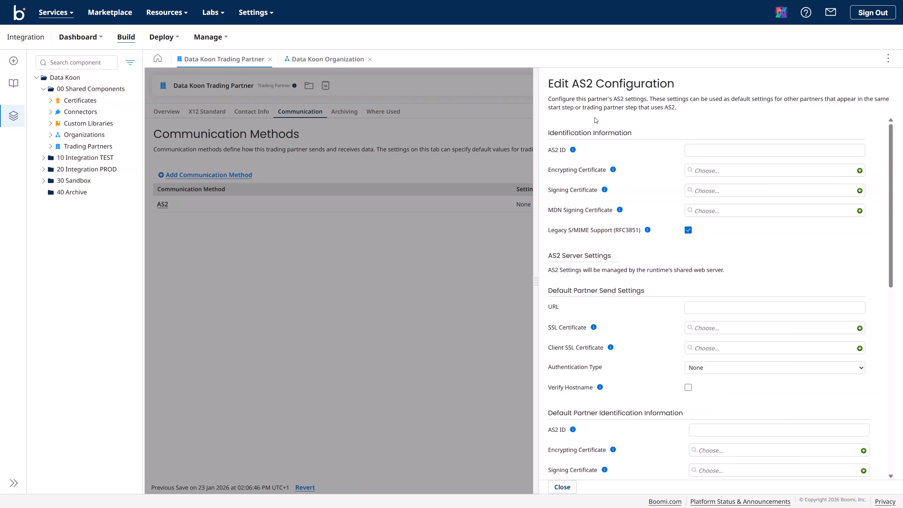
left_click_drag(550, 135, 622, 133)
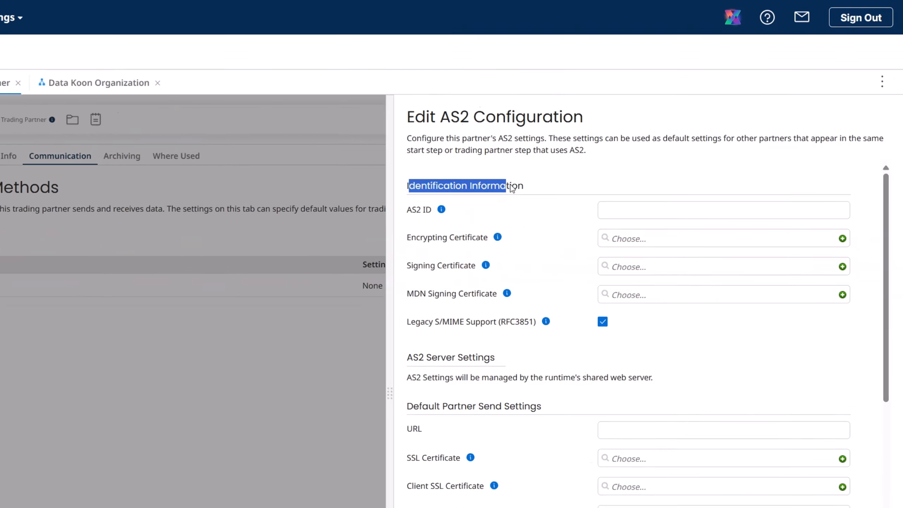
left_click(511, 189)
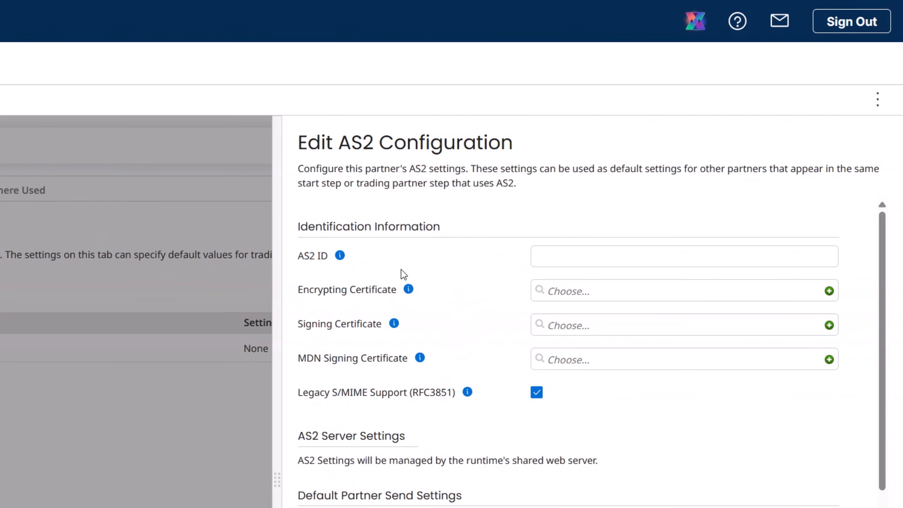
left_click(300, 259)
left_click_drag(299, 257, 322, 257)
left_click(339, 256)
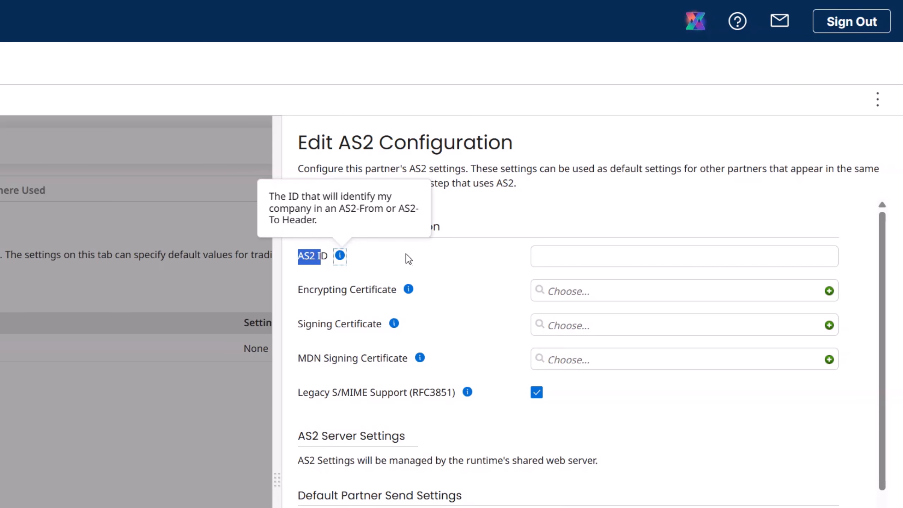
left_click(456, 262)
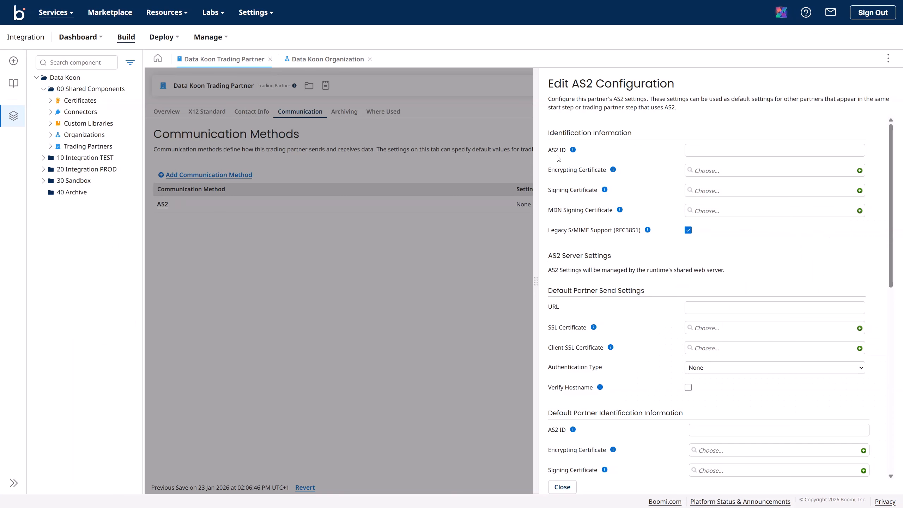
left_click(691, 150)
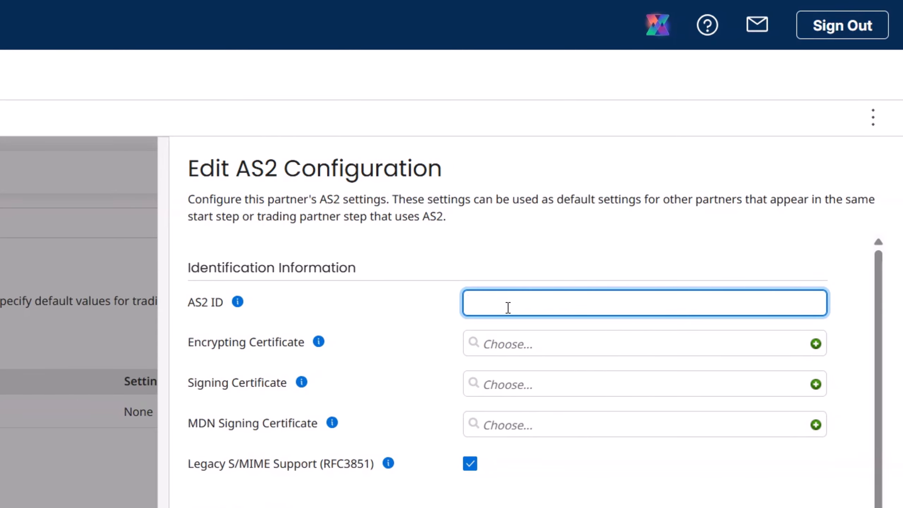
type("DataKoon_AS2_TEST")
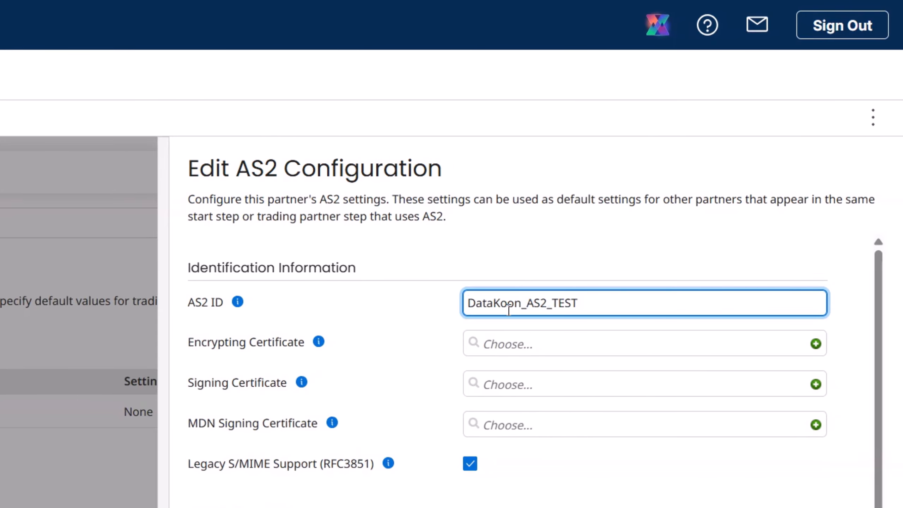
left_click(507, 305)
left_click(525, 308)
left_click(551, 306)
left_click(583, 301)
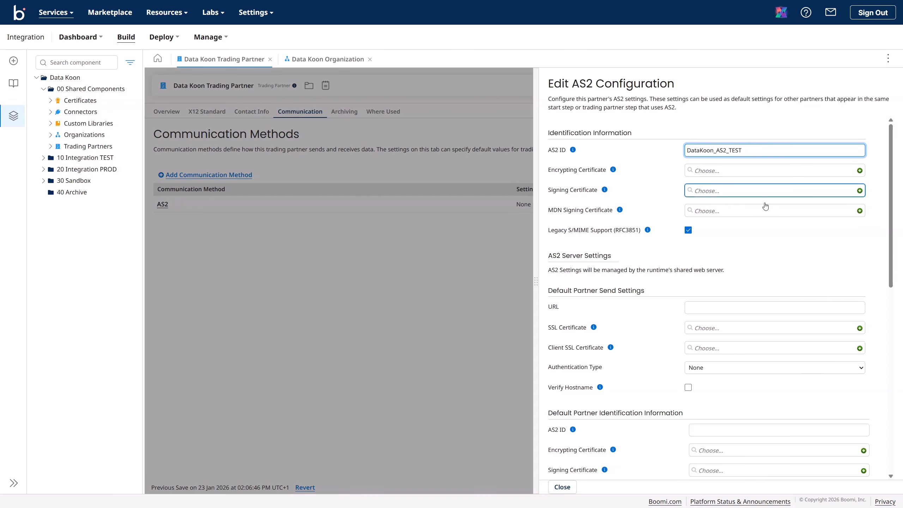
scroll(743, 264, "down", 6)
scroll(743, 264, "down", 5)
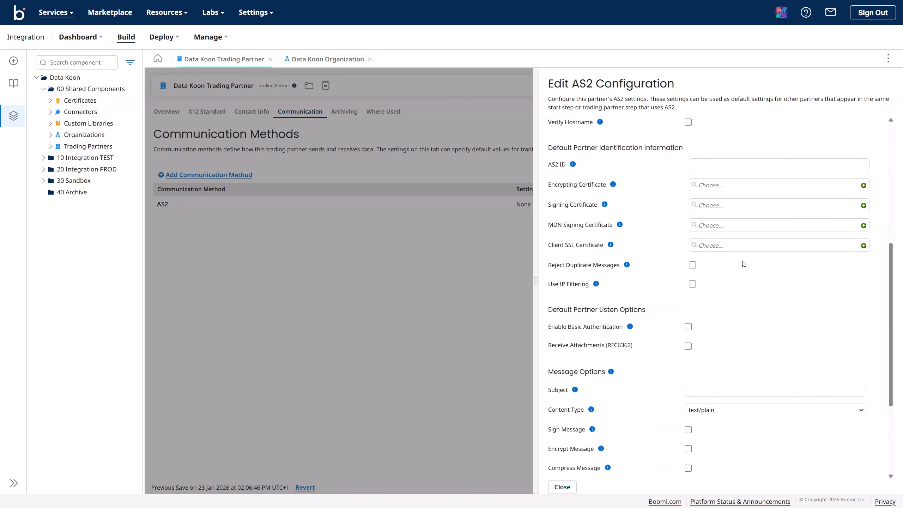
scroll(741, 261, "up", 6)
scroll(595, 306, "up", 9)
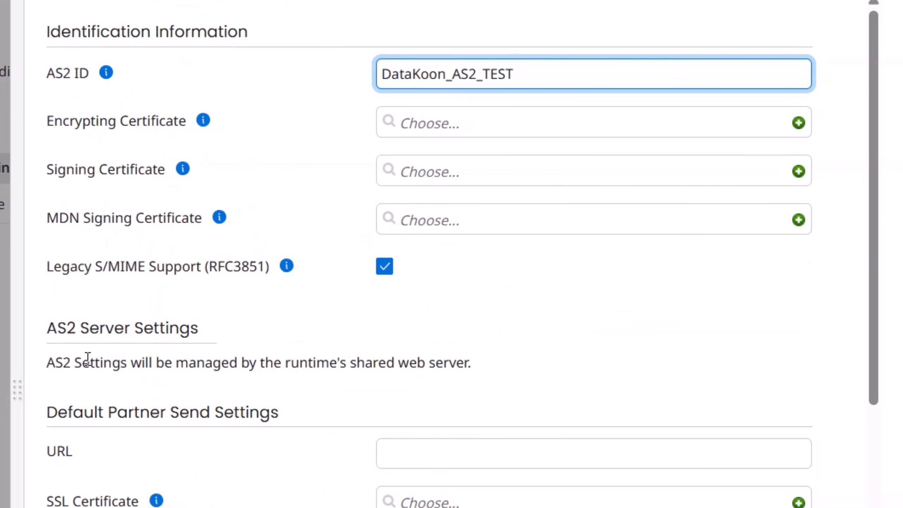
left_click(87, 358)
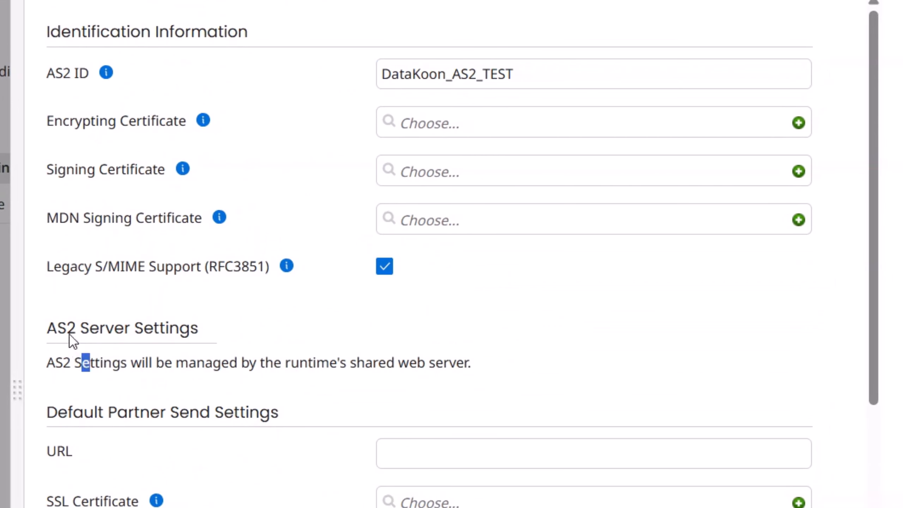
left_click_drag(47, 330, 208, 331)
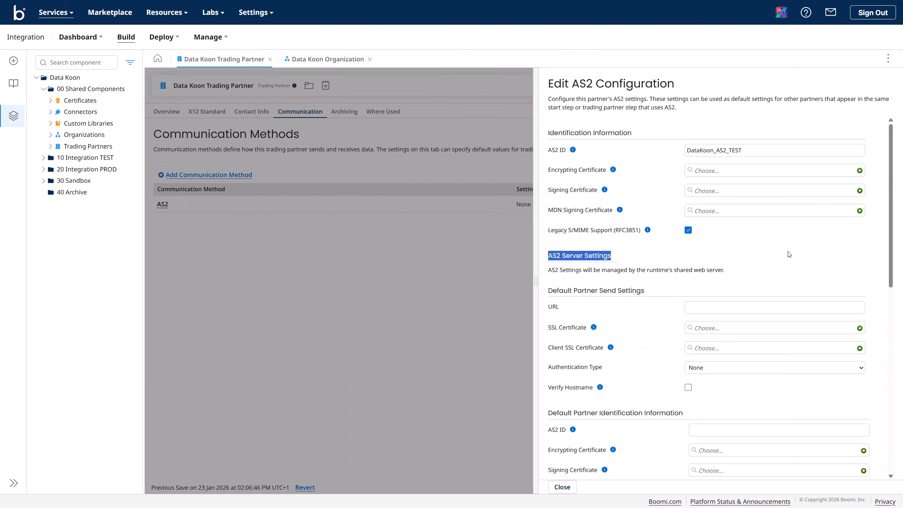
left_click(789, 254)
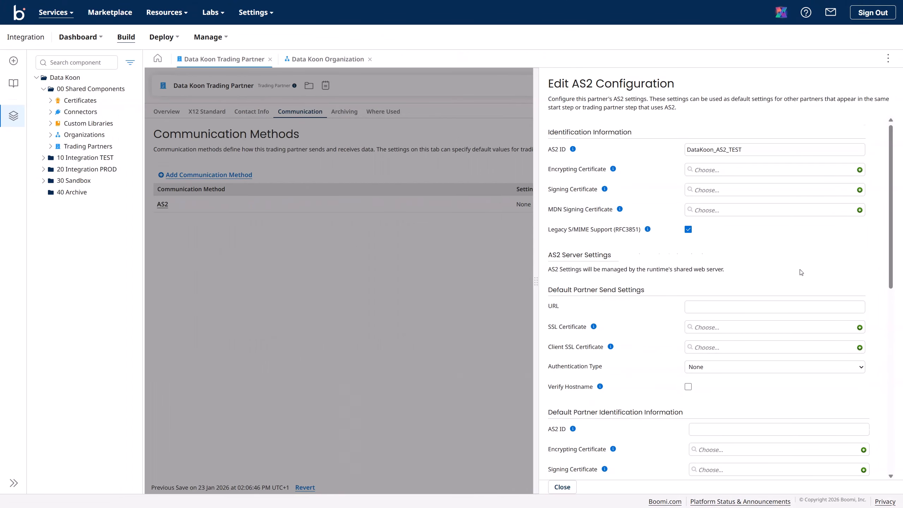
scroll(743, 270, "down", 10)
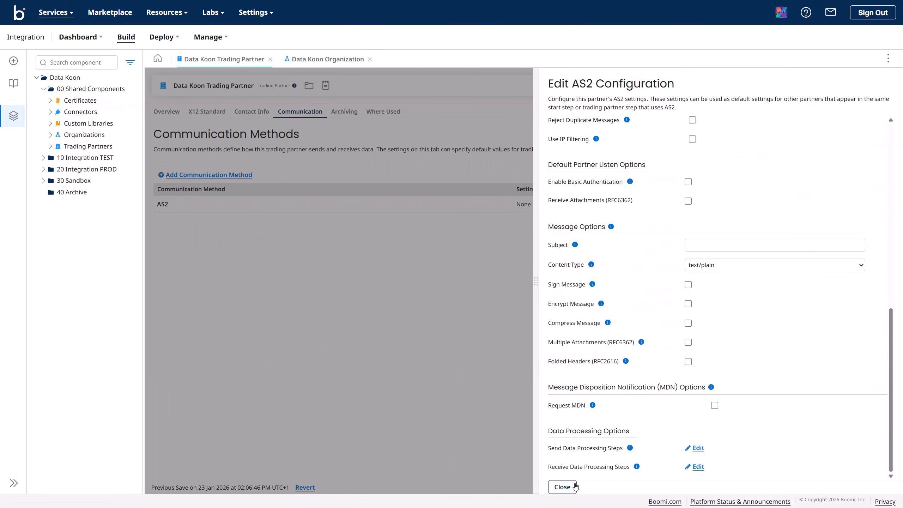
Step: Close the AS2 panel and view the Data Koon TEST runtime in the 10 TEST environment
left_click(562, 486)
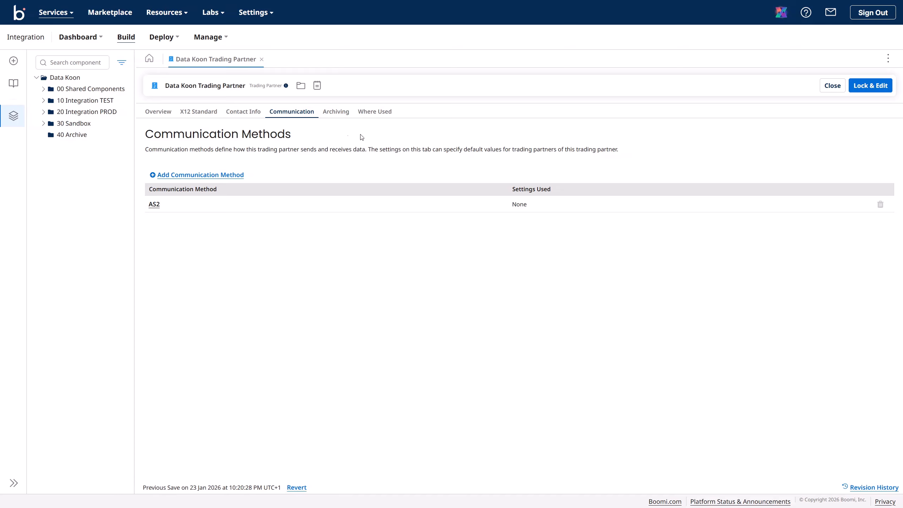
left_click(212, 41)
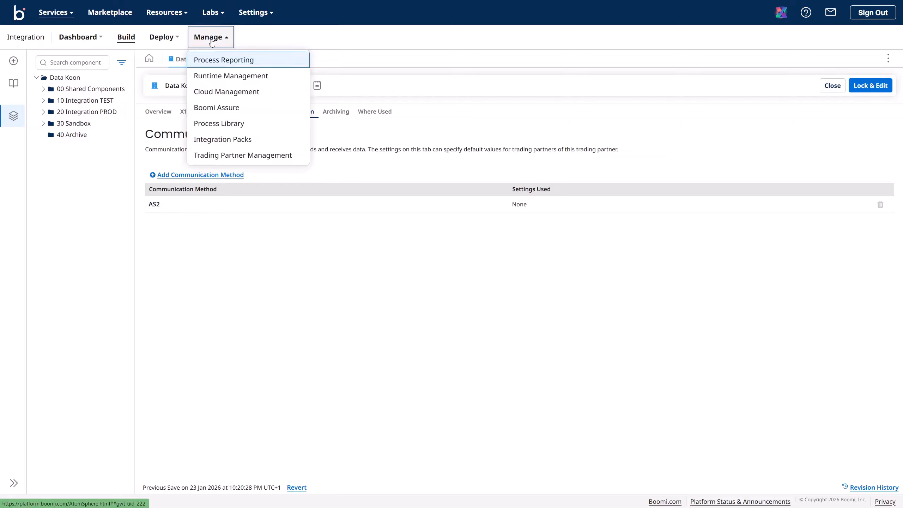
left_click(216, 76)
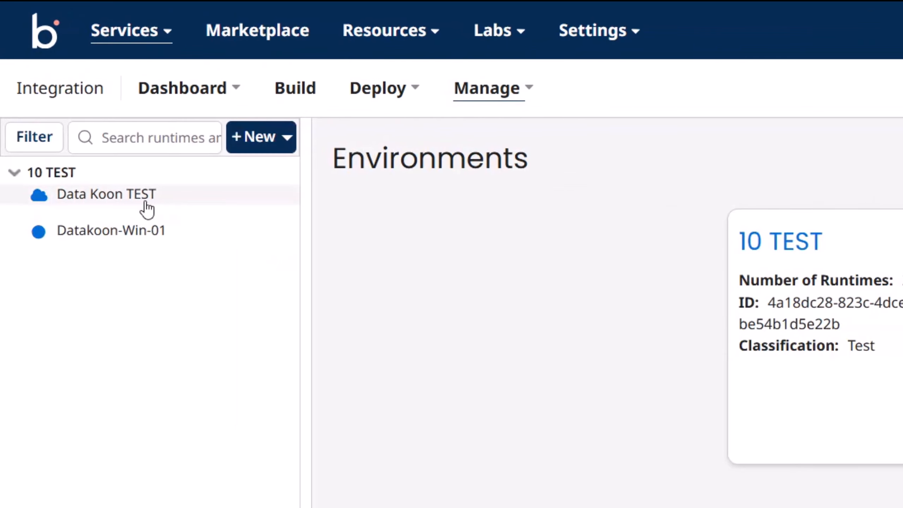
left_click(62, 180)
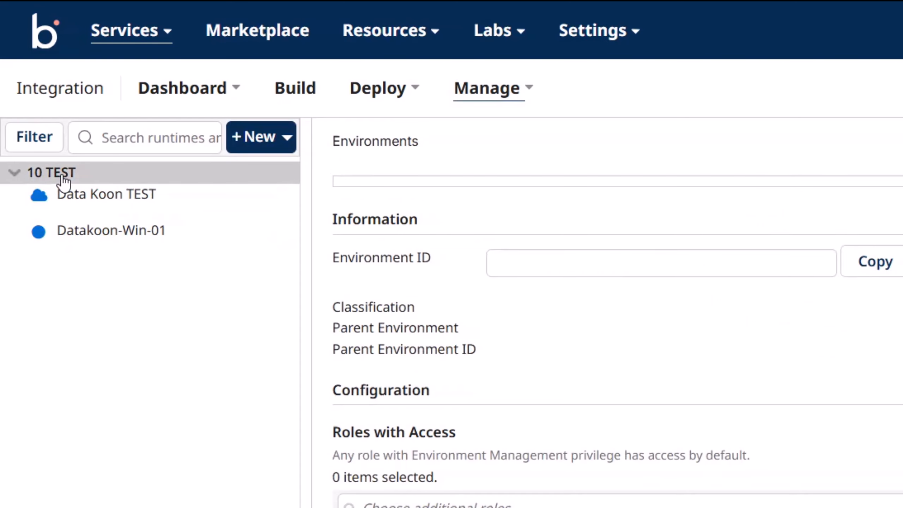
left_click(80, 201)
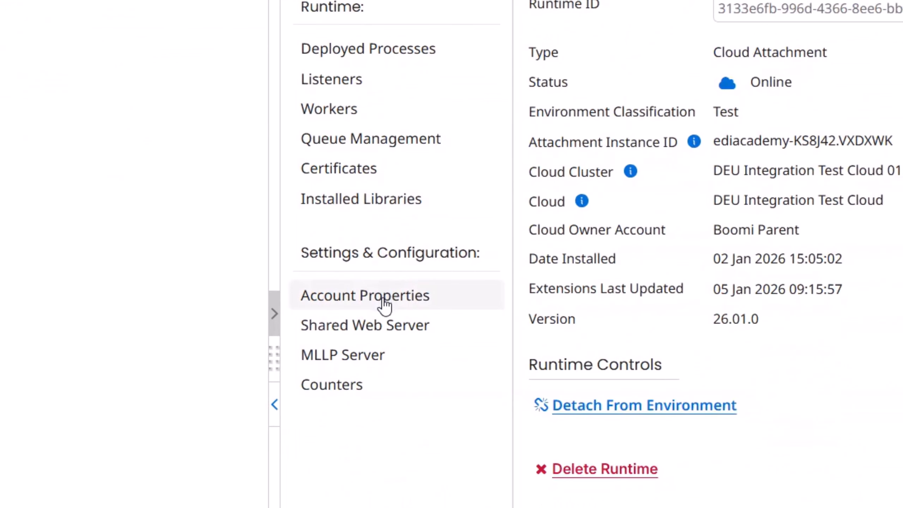
left_click(382, 329)
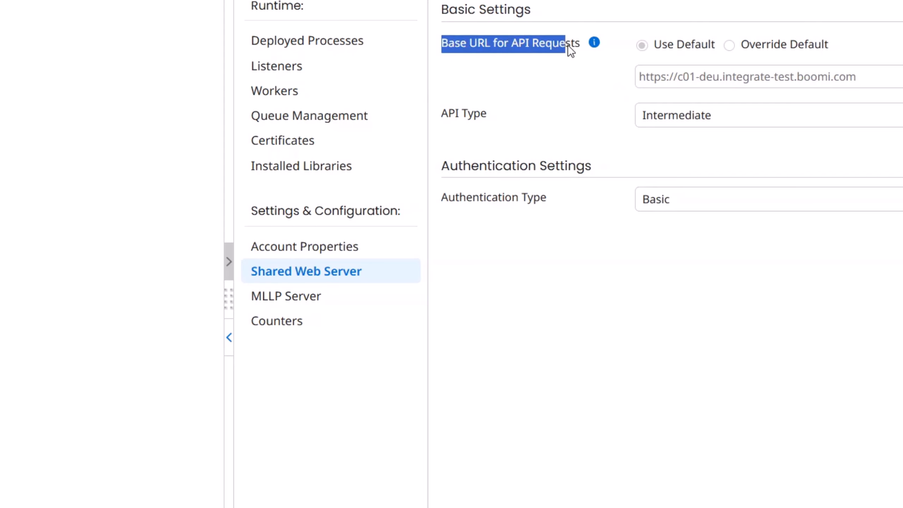
left_click_drag(568, 46, 579, 47)
left_click(580, 67)
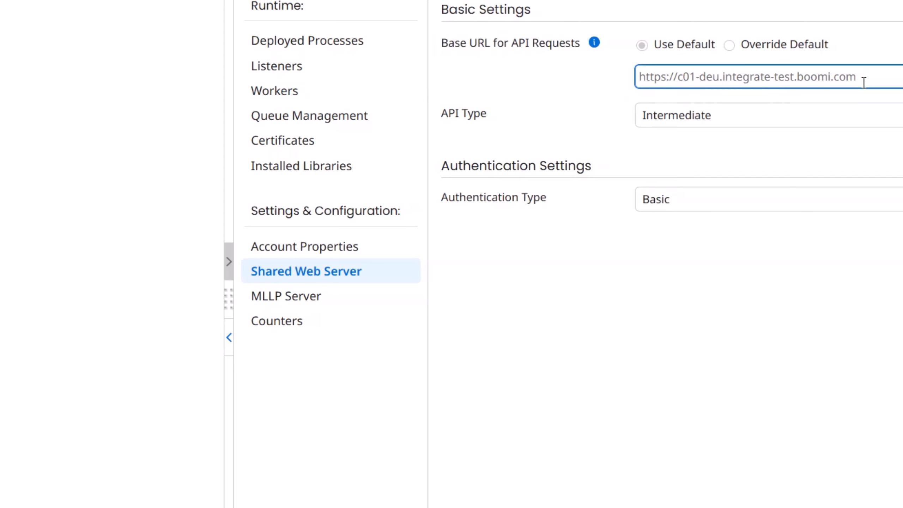
left_click_drag(864, 82, 625, 89)
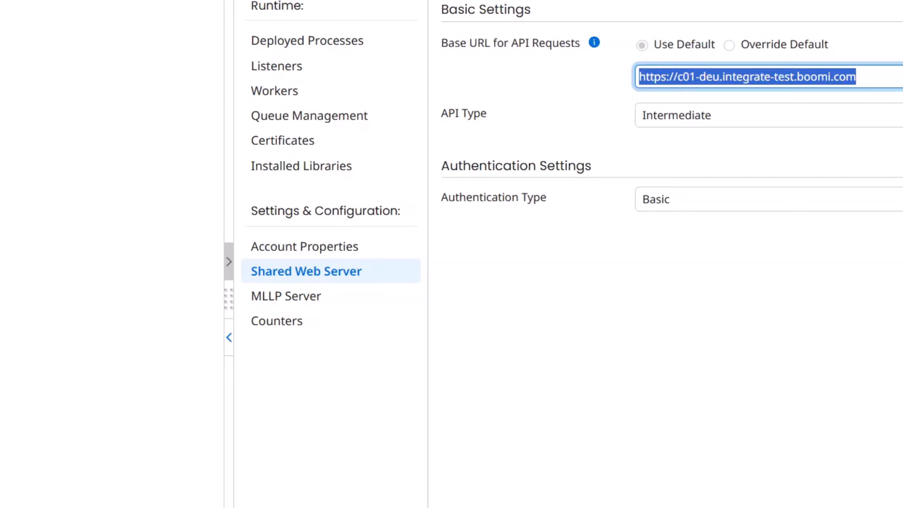
left_click(625, 89)
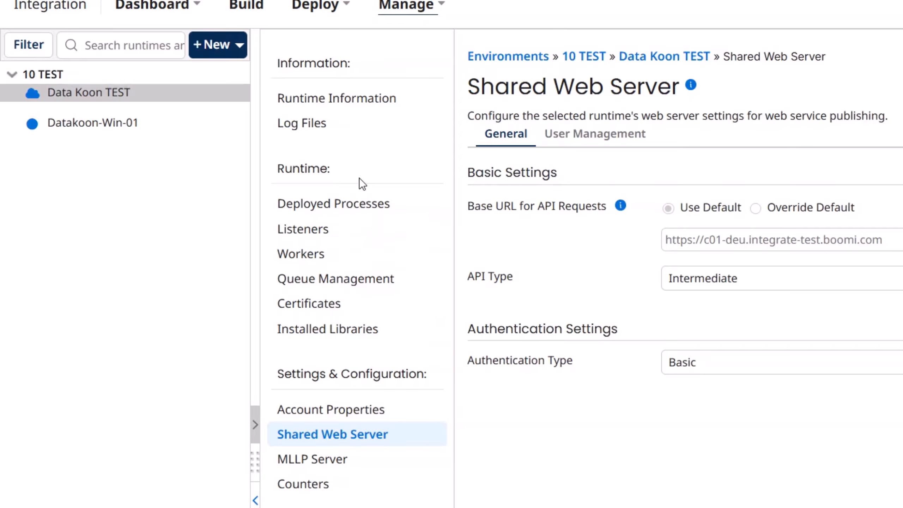
left_click(350, 107)
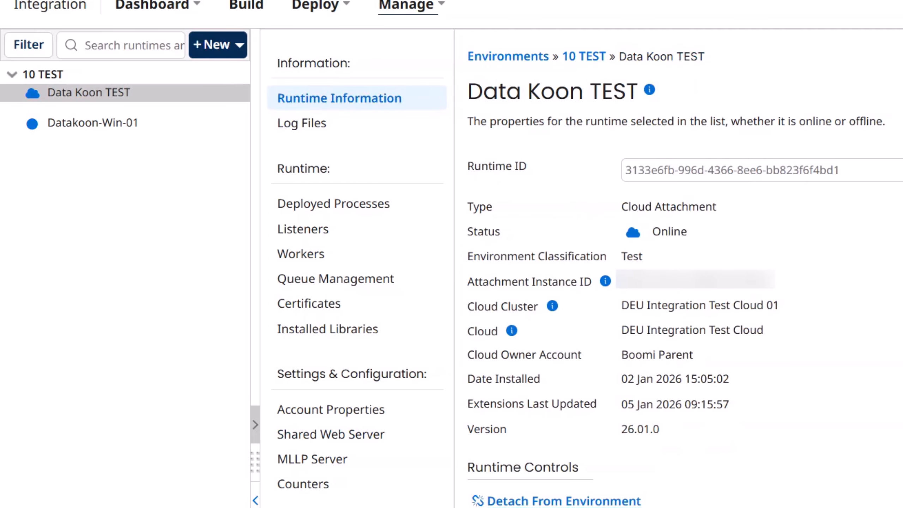
left_click_drag(622, 281, 715, 282)
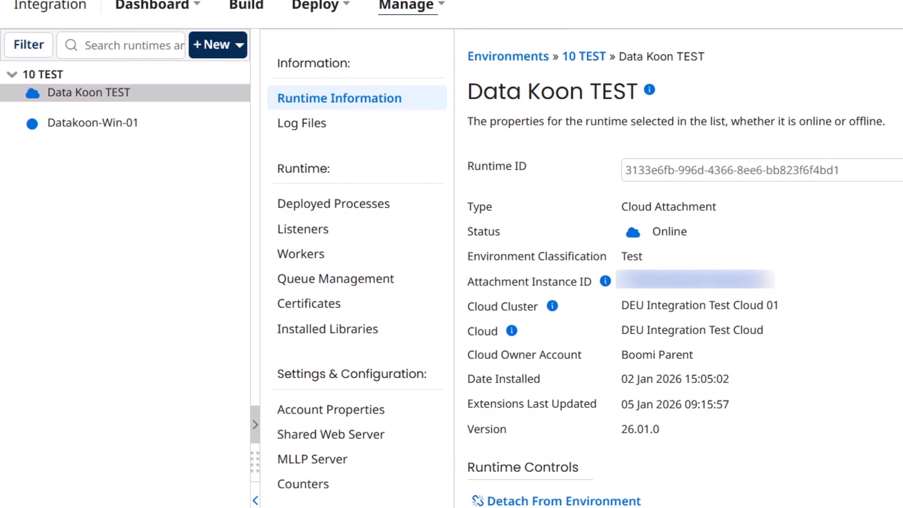
right_click(753, 289)
left_click(792, 298)
right_click(770, 289)
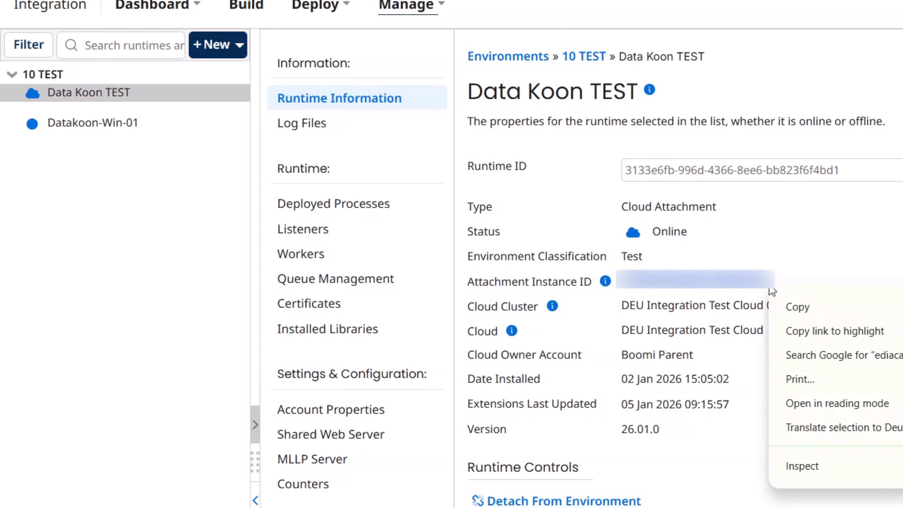
left_click(818, 275)
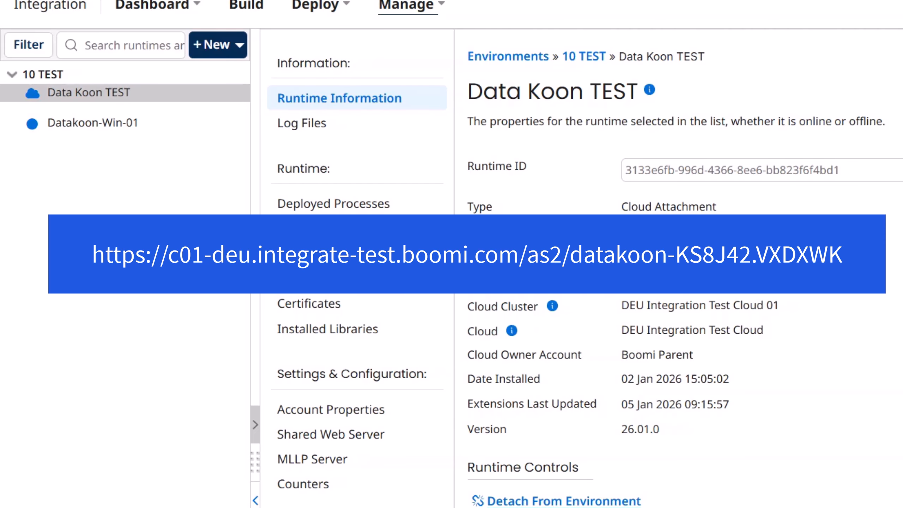
Step: Switch back to Integration and close the AS2 configuration to see the partner's Communication Methods
left_click(56, 12)
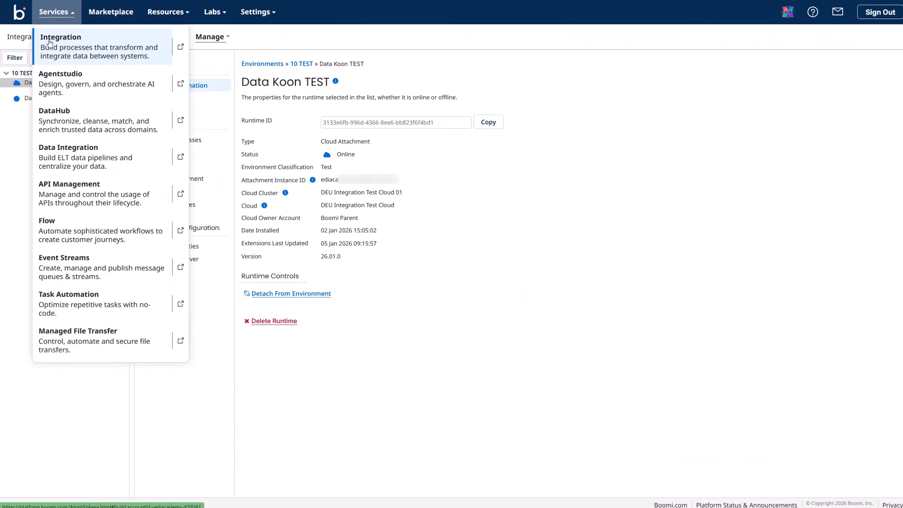
left_click(49, 43)
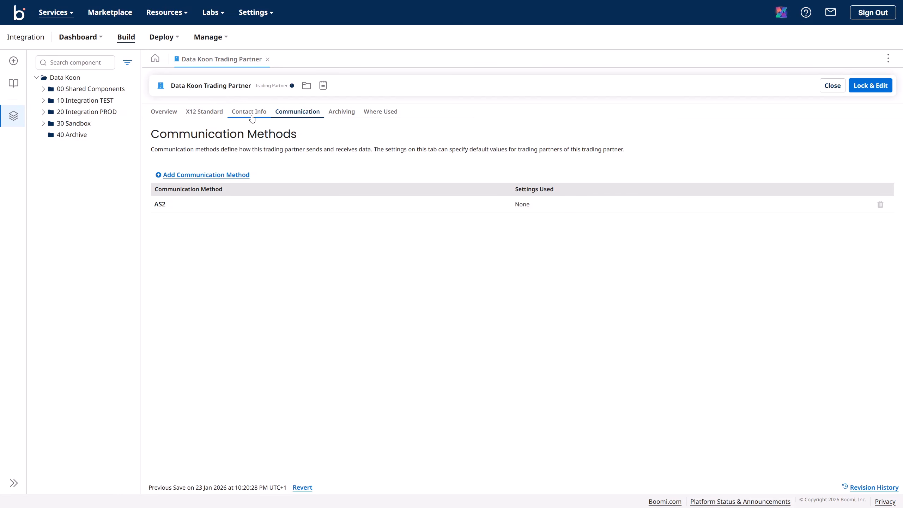
left_click(160, 205)
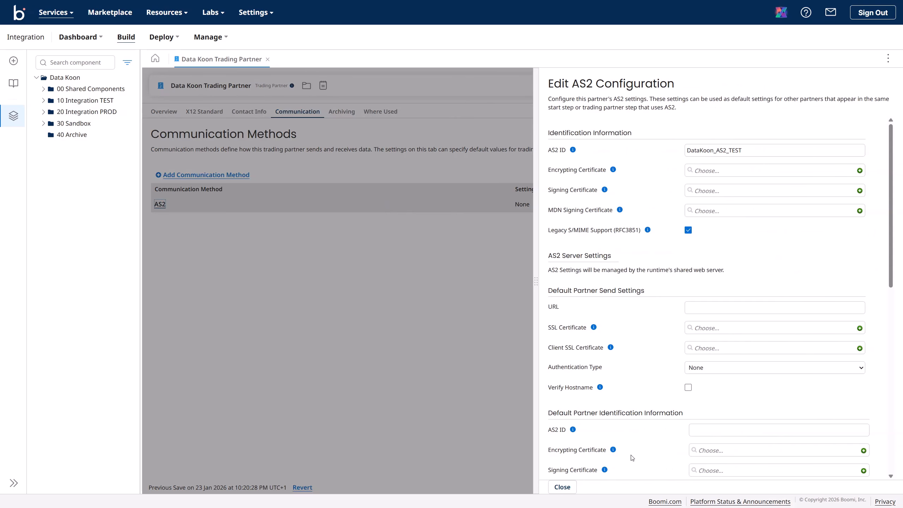
left_click(562, 486)
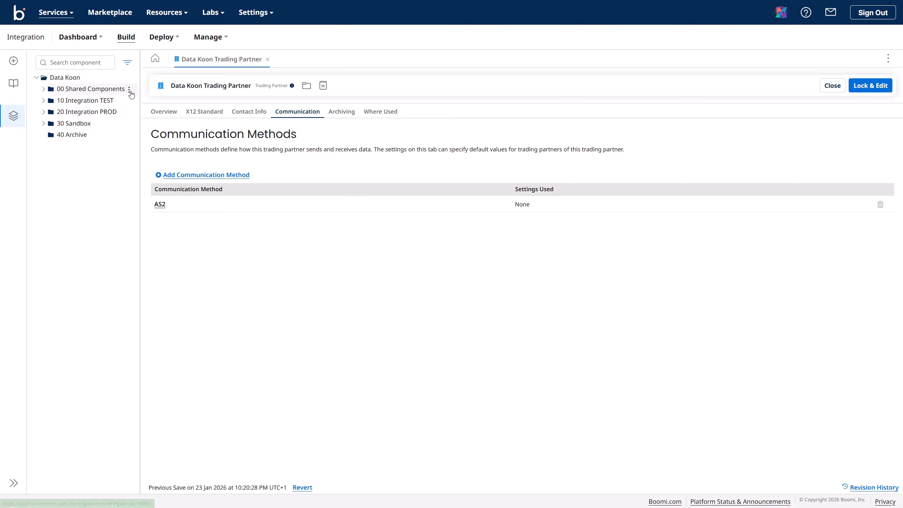
Step: Create a new component in 00 Shared Components and bring up its Type list
left_click(129, 92)
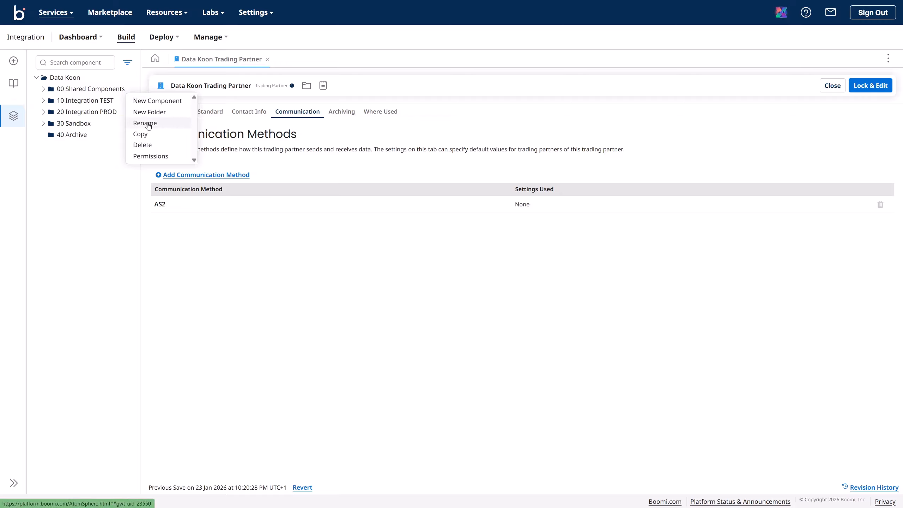
left_click(93, 92)
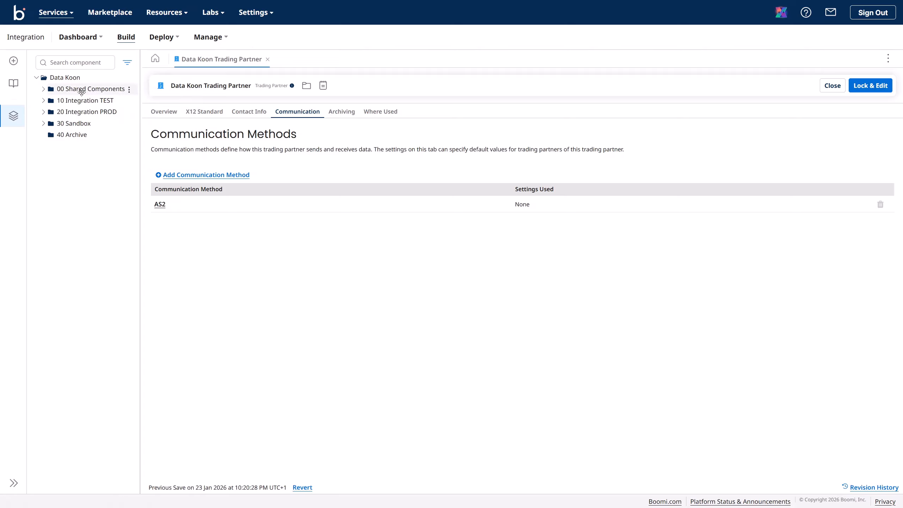
left_click(129, 90)
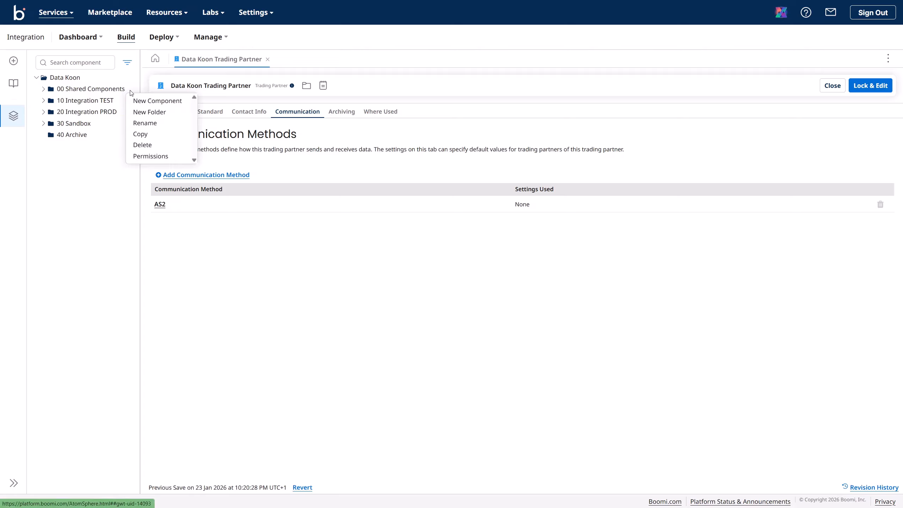
left_click(149, 102)
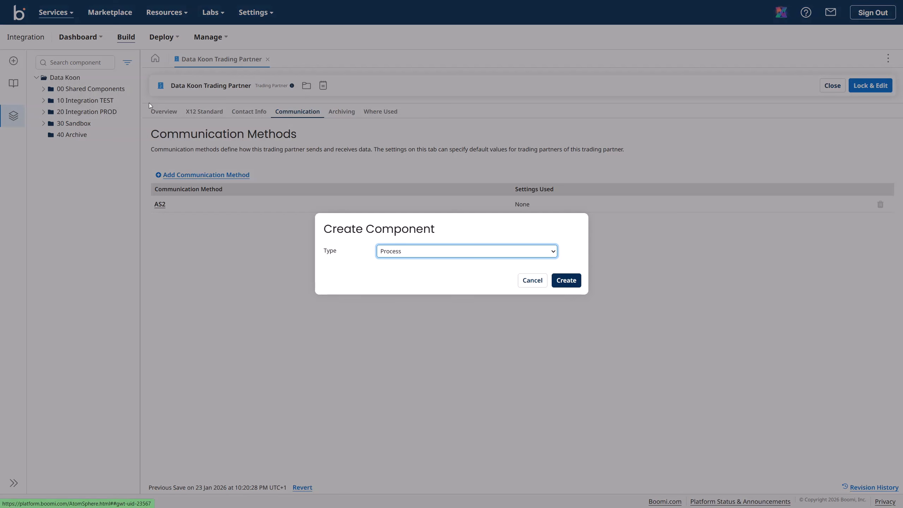
left_click(420, 251)
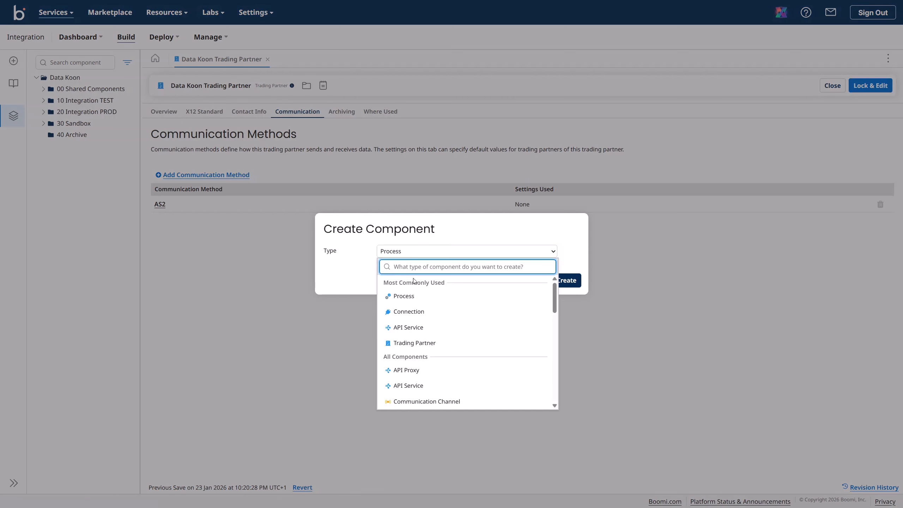
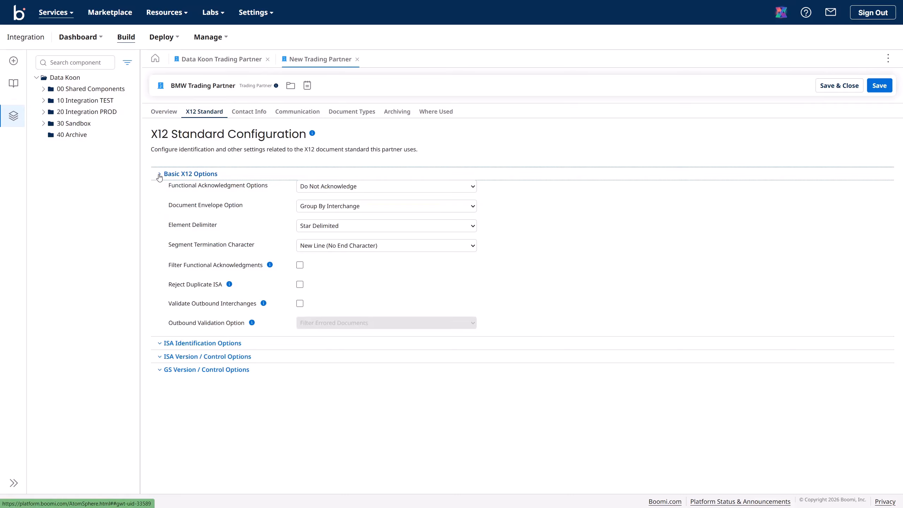
left_click(159, 176)
left_click(159, 186)
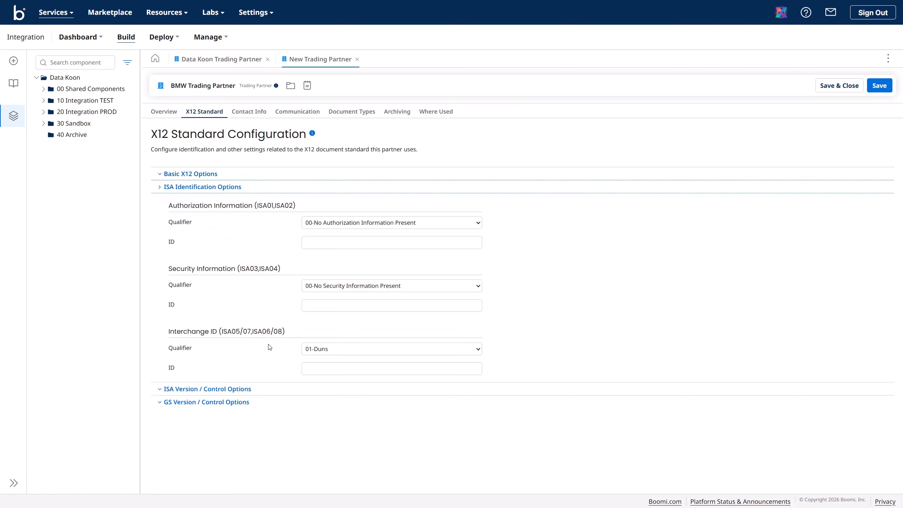
left_click_drag(169, 334, 216, 334)
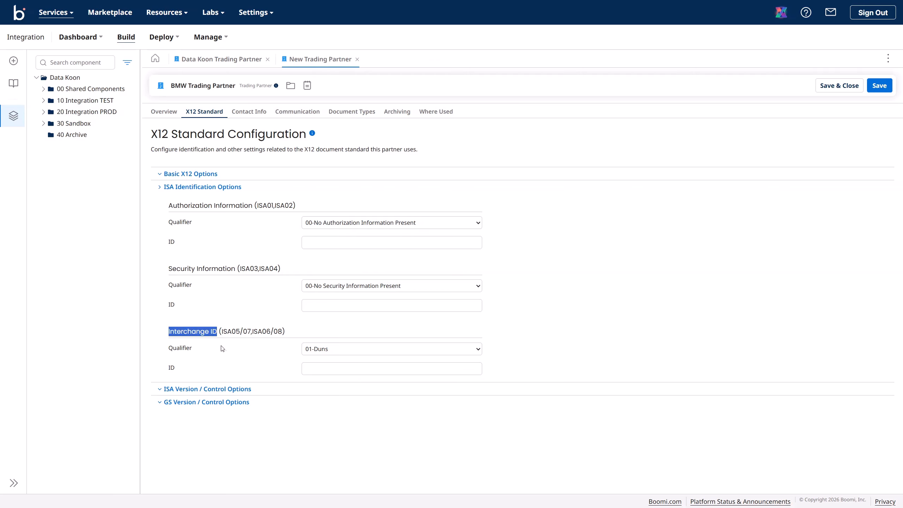
left_click(331, 355)
scroll(342, 320, "down", 5)
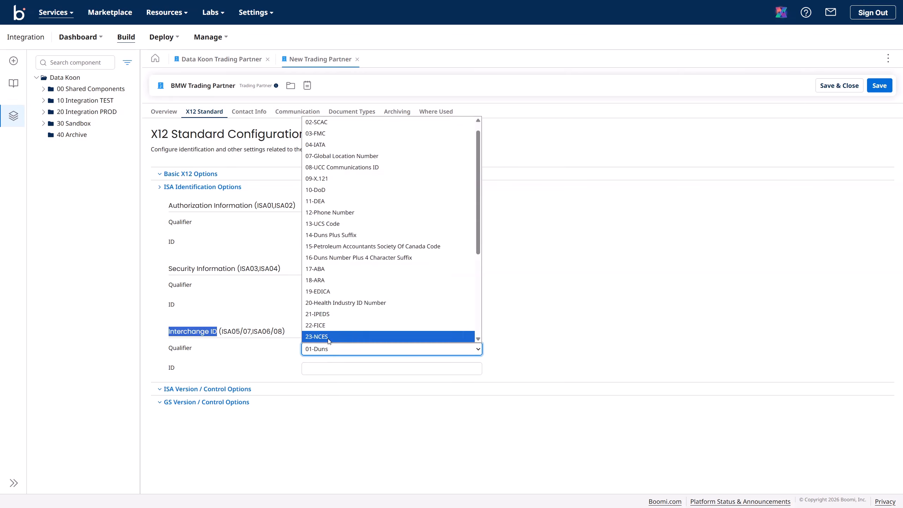
left_click(349, 338)
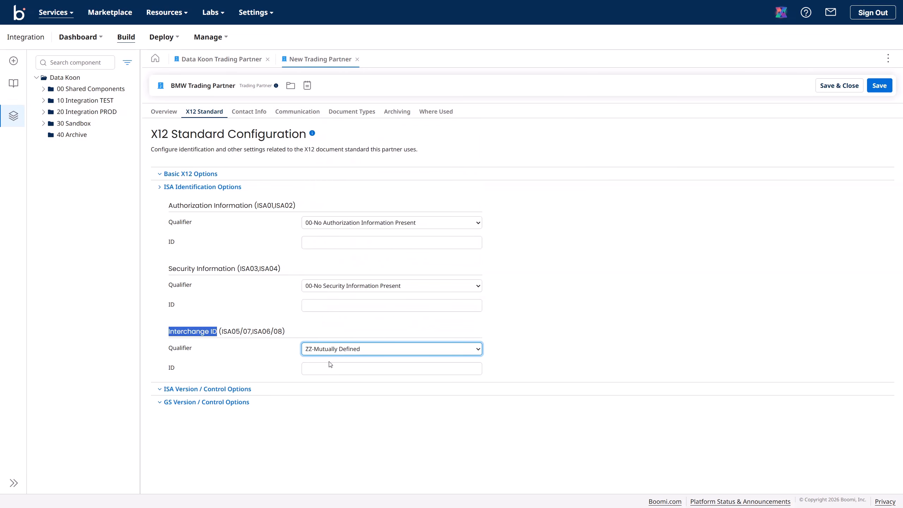
left_click(318, 370)
key("ctrl+v")
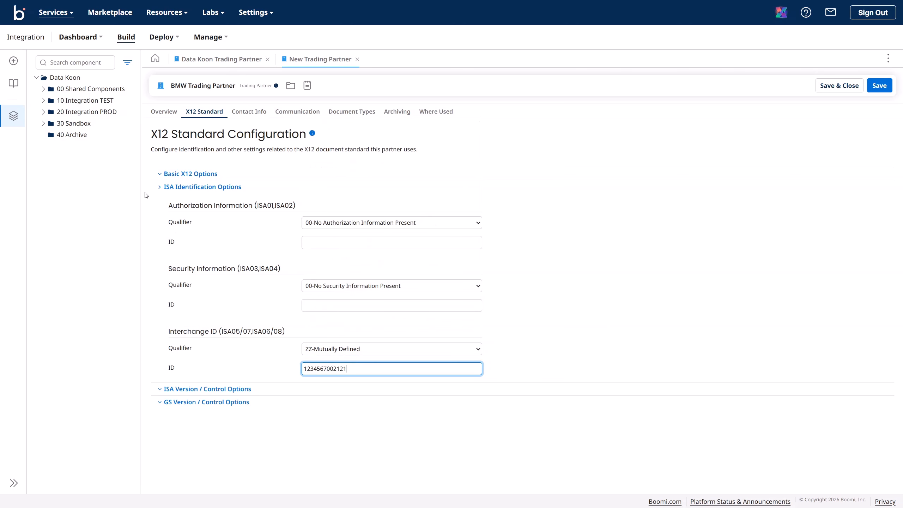
left_click(159, 188)
Step: Use the same ID as the GS application code and set GS version 005010
left_click(160, 200)
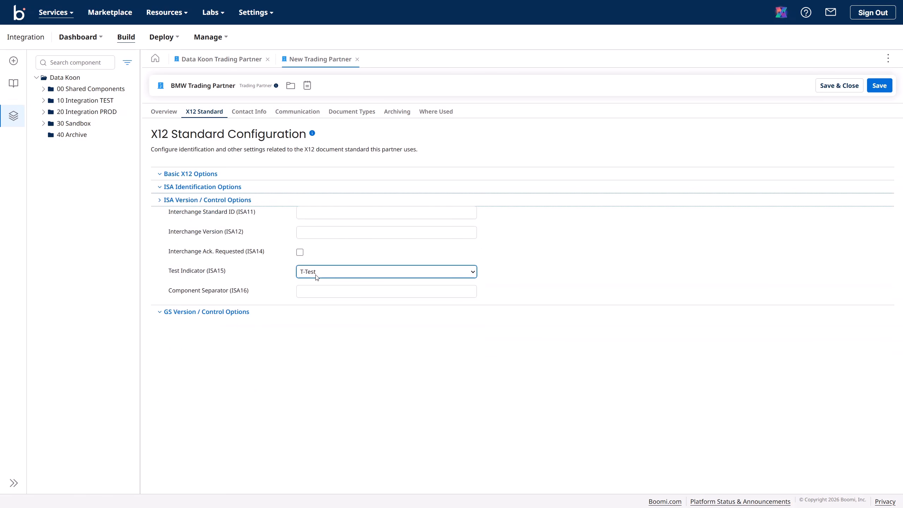
left_click(160, 201)
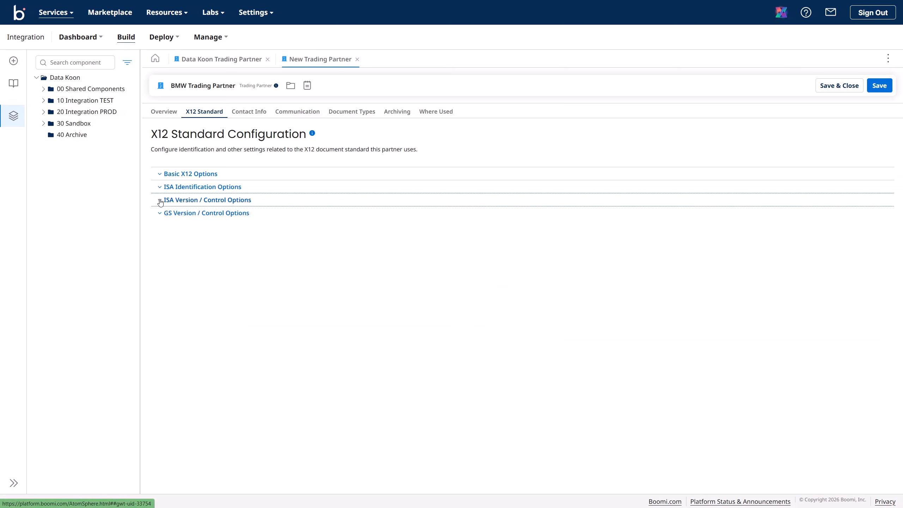
left_click(159, 213)
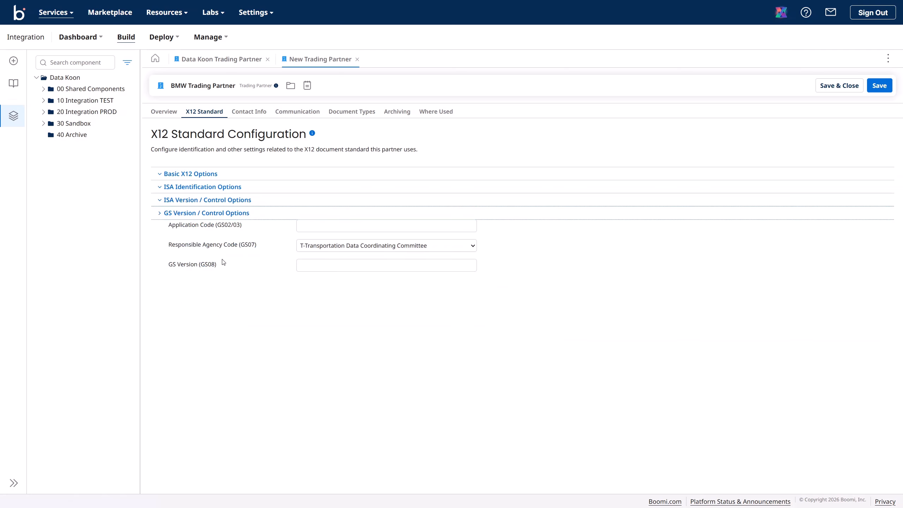
left_click(299, 226)
key("ctrl+v")
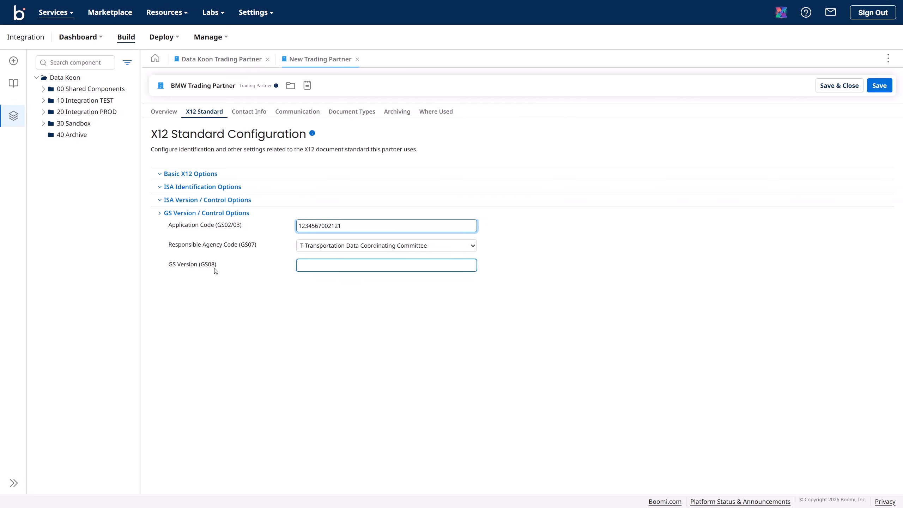
left_click(305, 267)
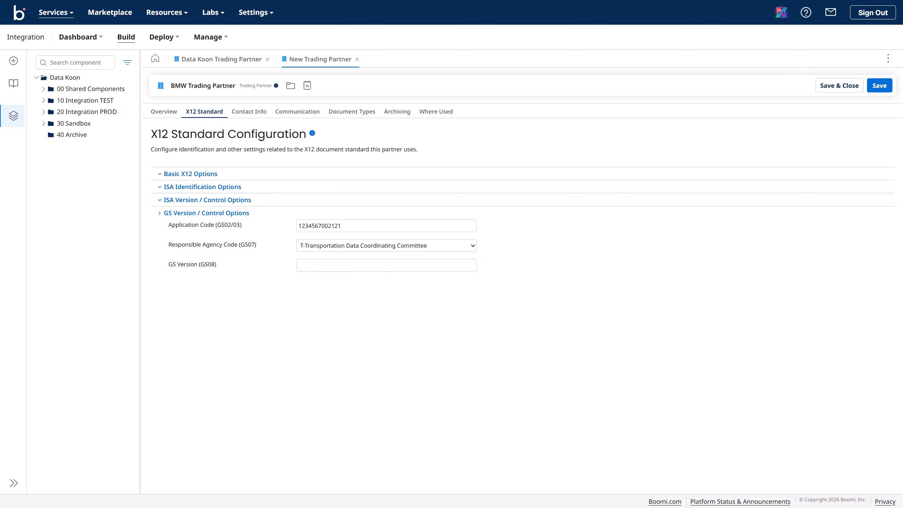
left_click(338, 266)
type("005010")
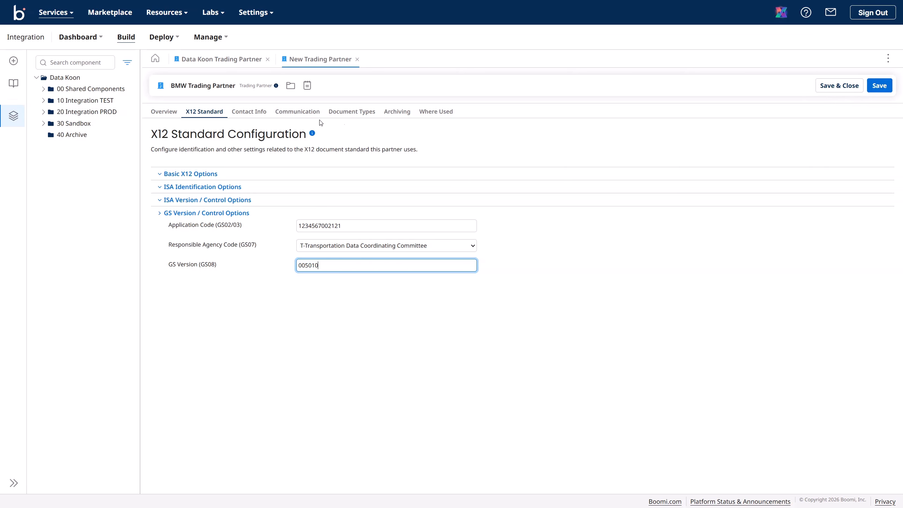
Step: Add an AS2 communication method set to Configure Specific Settings
left_click(301, 117)
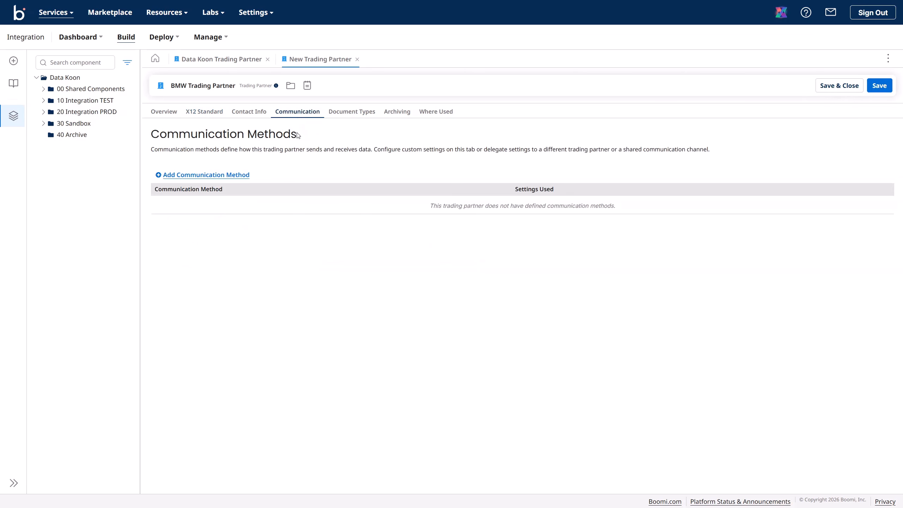
left_click(206, 174)
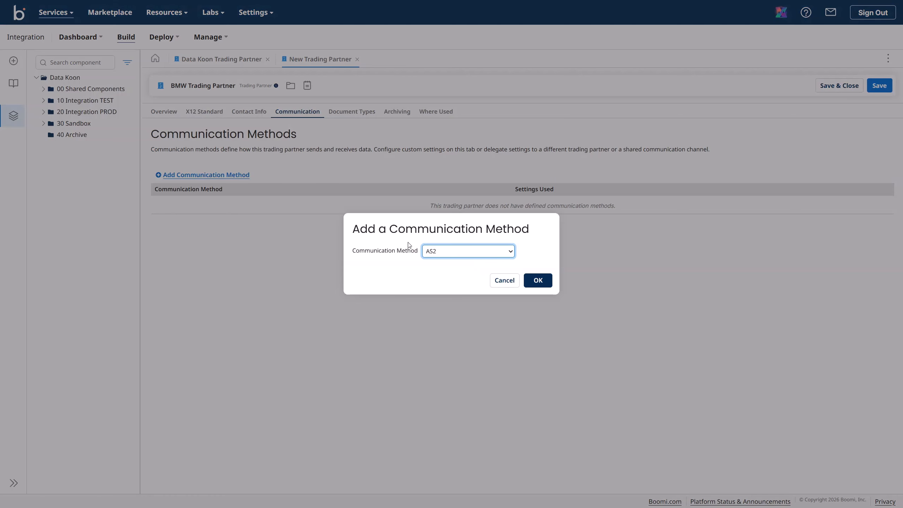
left_click(537, 281)
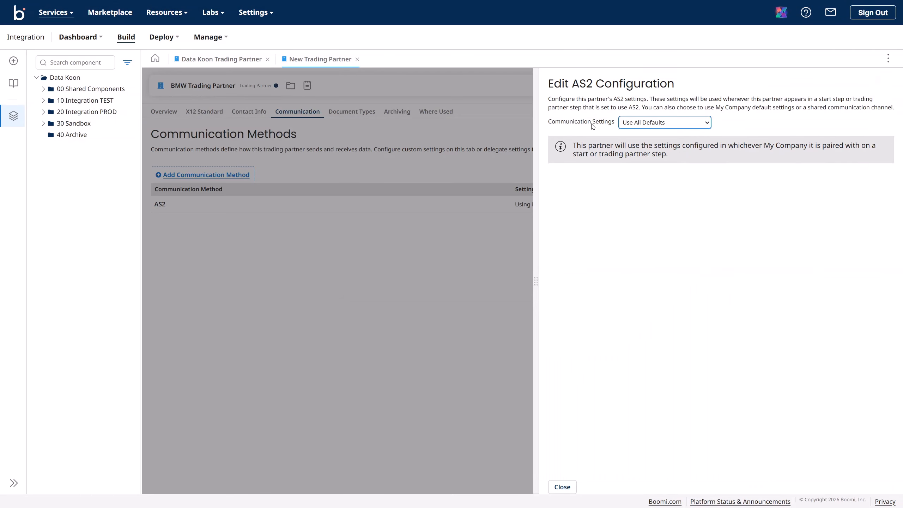
left_click_drag(552, 123, 604, 123)
left_click(636, 123)
left_click(652, 158)
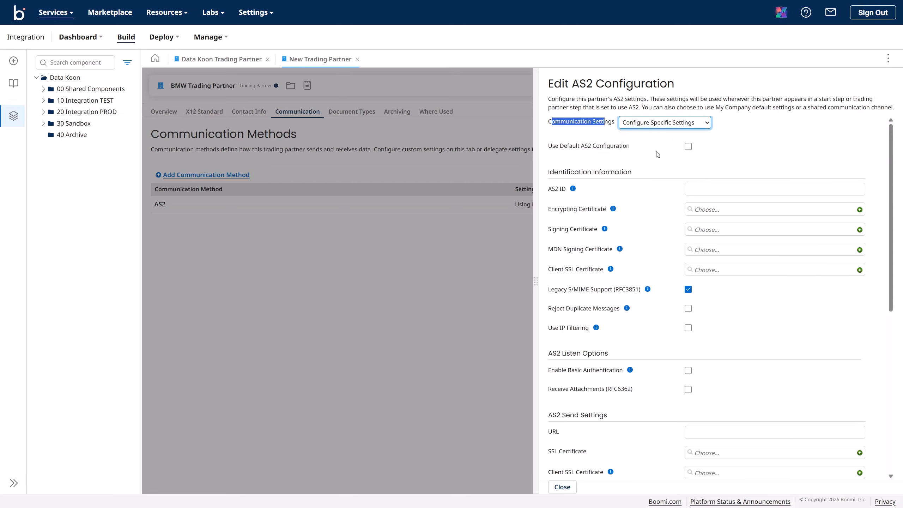
left_click(598, 135)
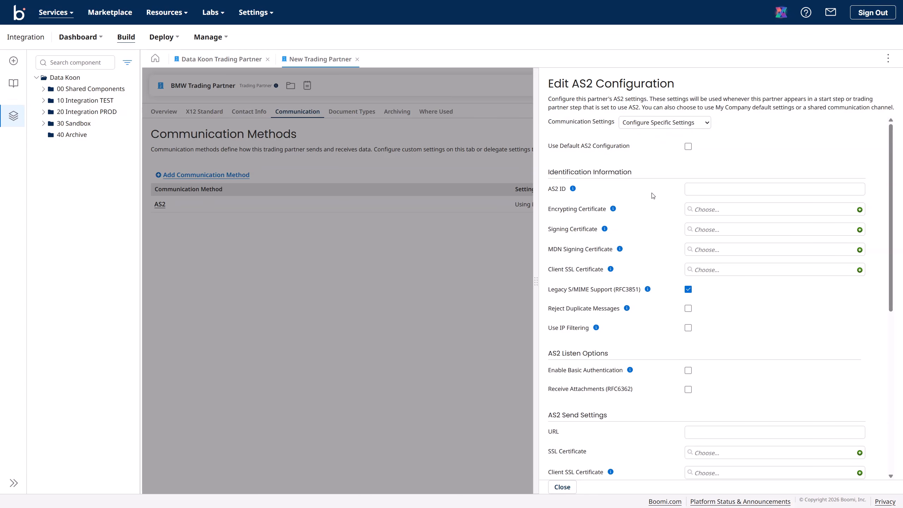
Step: Enter AS2 ID BMW_AS2_TEST, close the AS2 panel and save the BMW Trading Partner
left_click(696, 190)
left_click(736, 184)
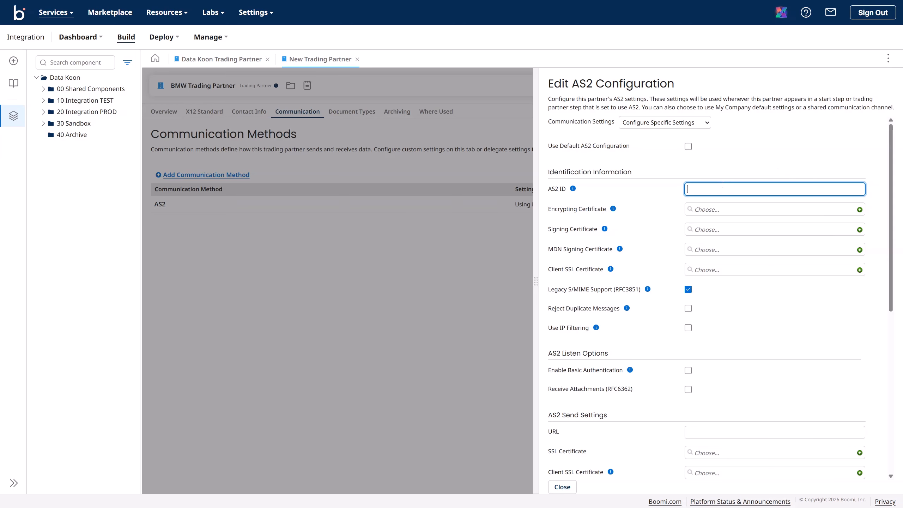
type("BMW_AS2_TEST")
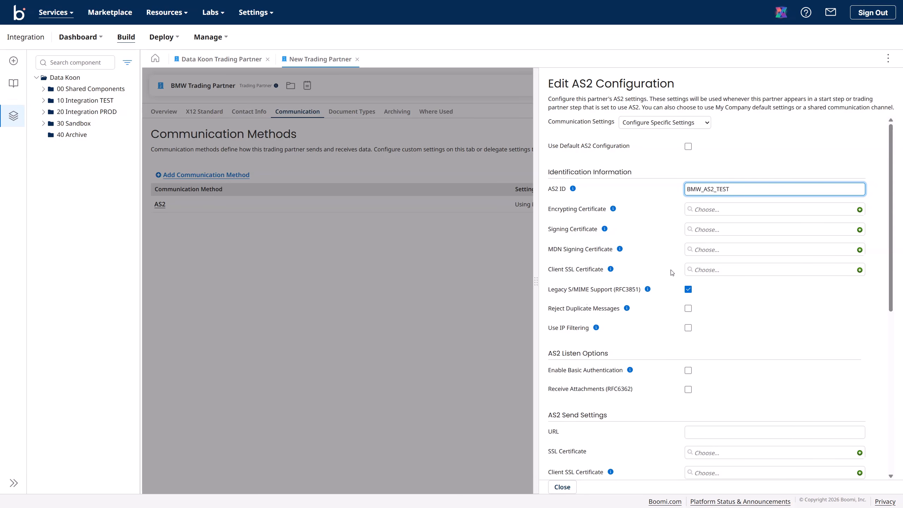
scroll(671, 270, "down", 4)
scroll(671, 270, "up", 4)
scroll(667, 284, "down", 5)
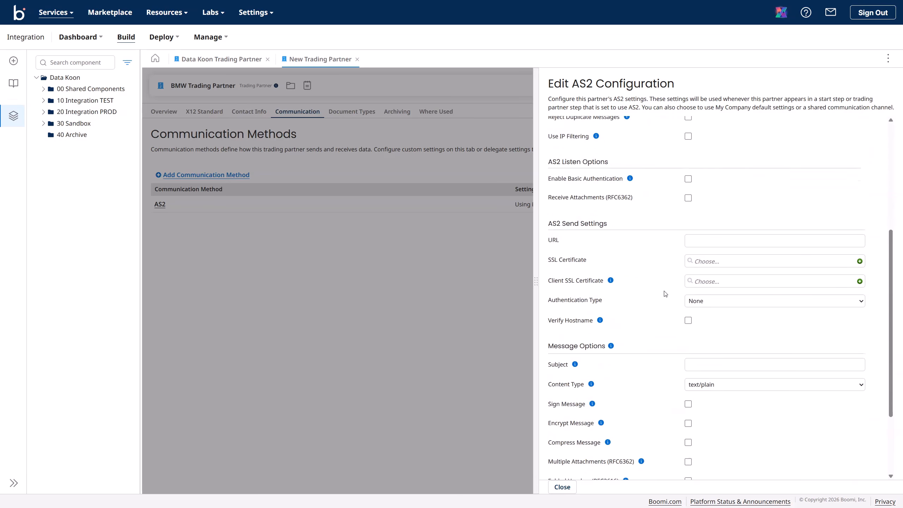
scroll(665, 294, "down", 3)
left_click(562, 486)
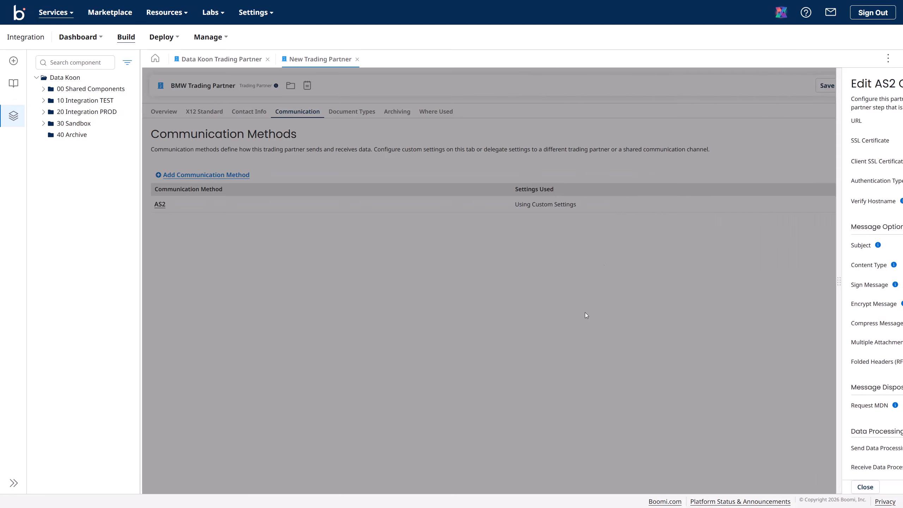
left_click(878, 87)
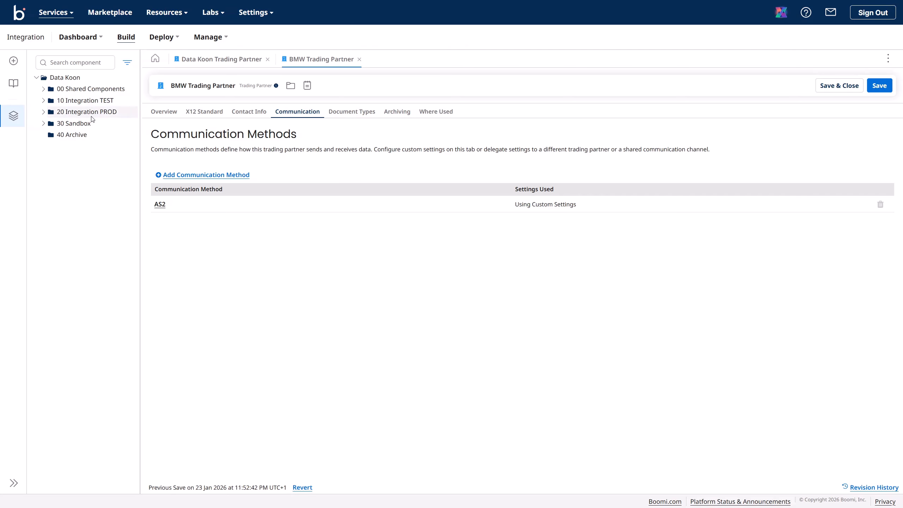
Step: Create a folder named Demo AS2 inside the demo folder under 30 Sandbox
left_click(43, 124)
left_click(51, 136)
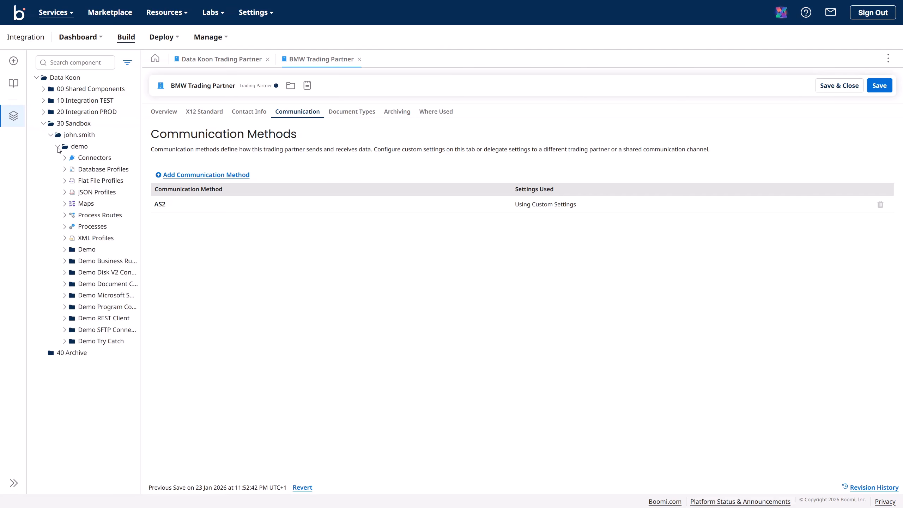
left_click(57, 147)
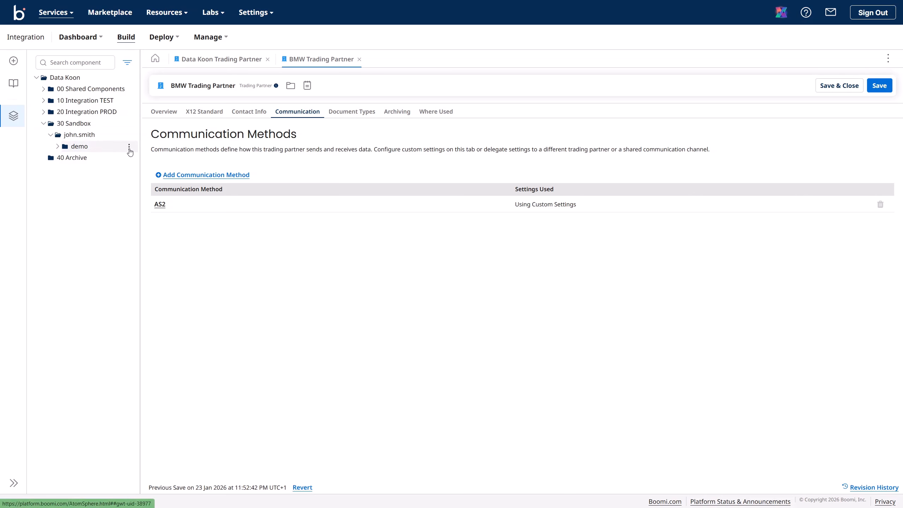
left_click(129, 150)
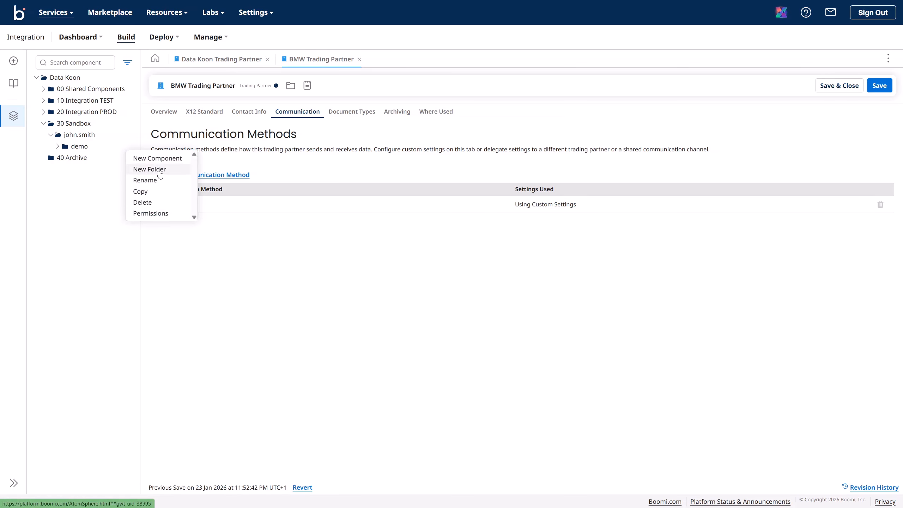
left_click(149, 169)
type("D")
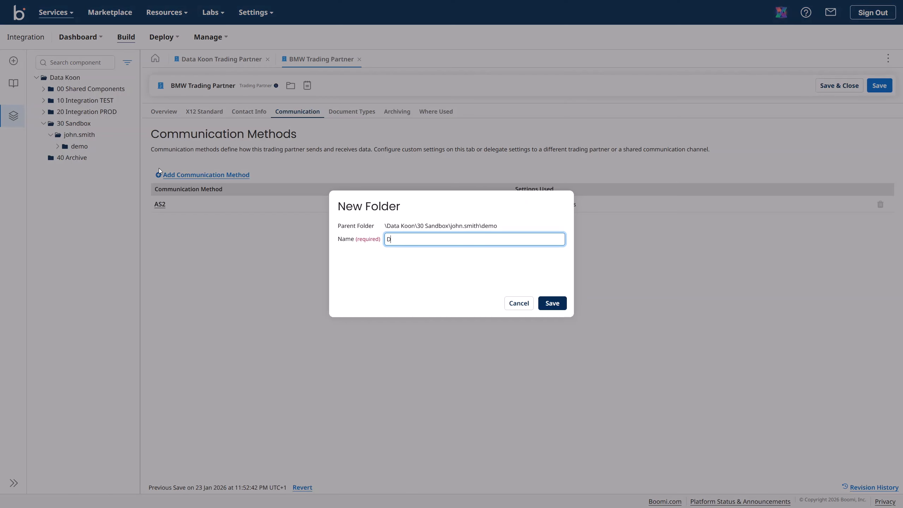
type("emo AS2")
left_click(550, 302)
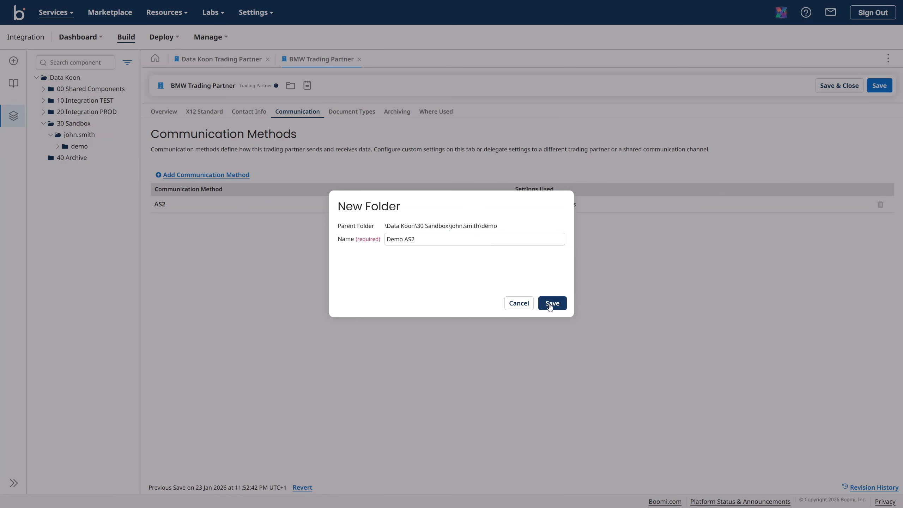
Step: Start a new component in the Demo AS2 folder
left_click(57, 146)
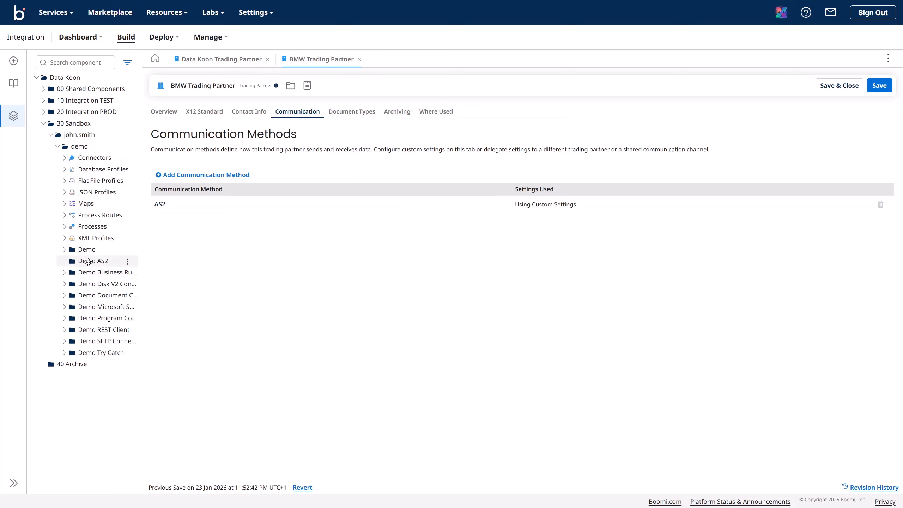
left_click(127, 262)
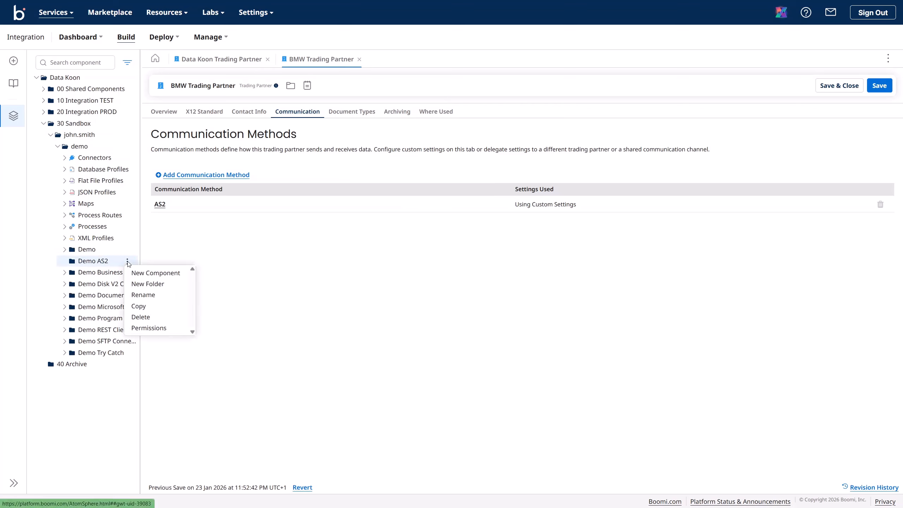
left_click(144, 273)
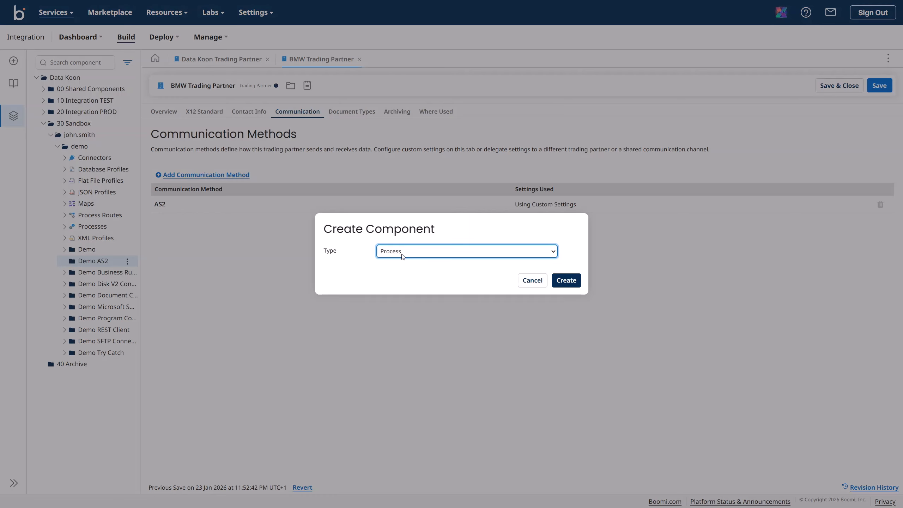
Step: Create a process with a Trading Partner start step, recommended settings, and X12 for Data Koon Trading Partner
left_click(565, 281)
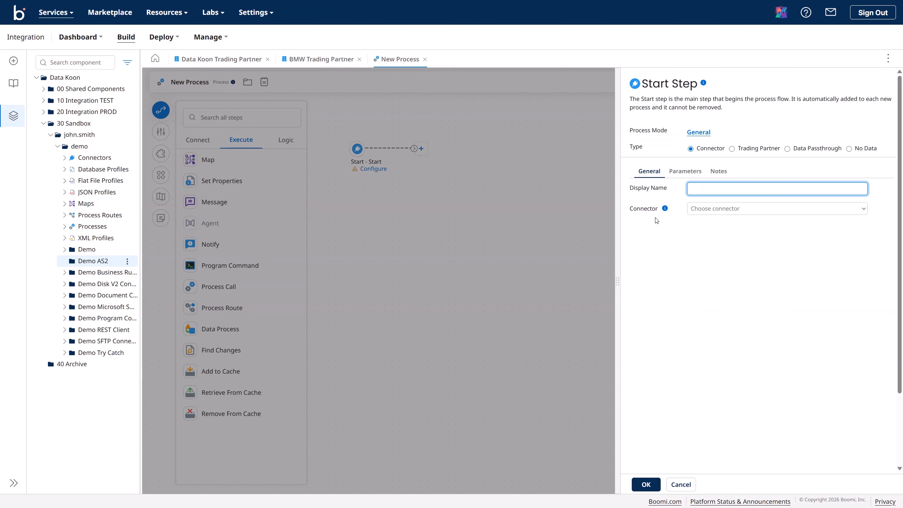
left_click(733, 151)
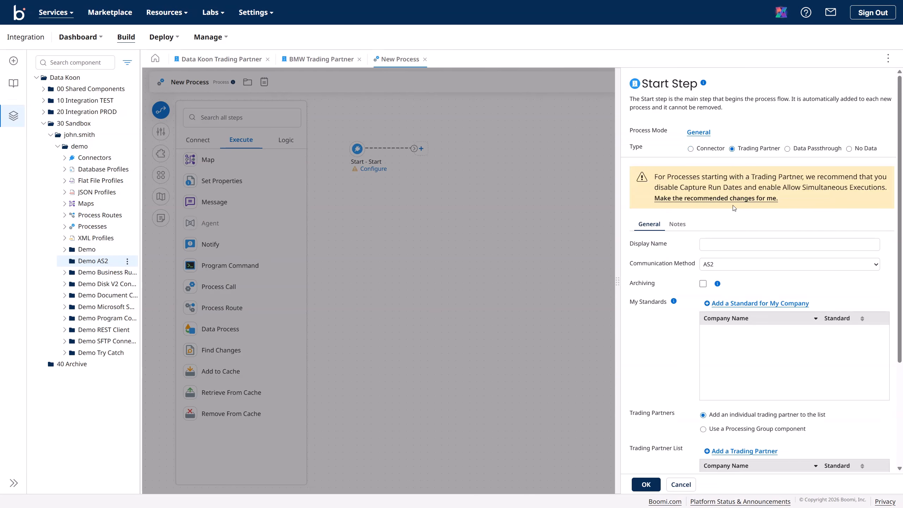
left_click(717, 199)
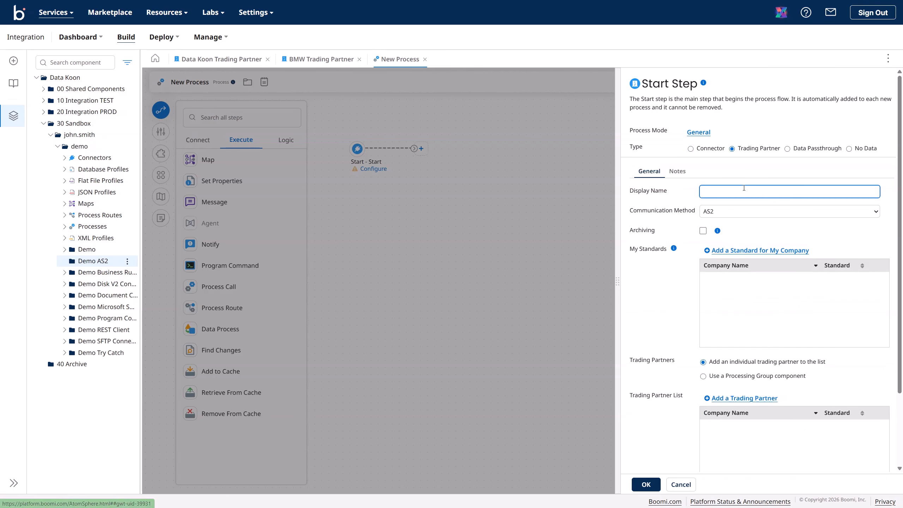
left_click(730, 253)
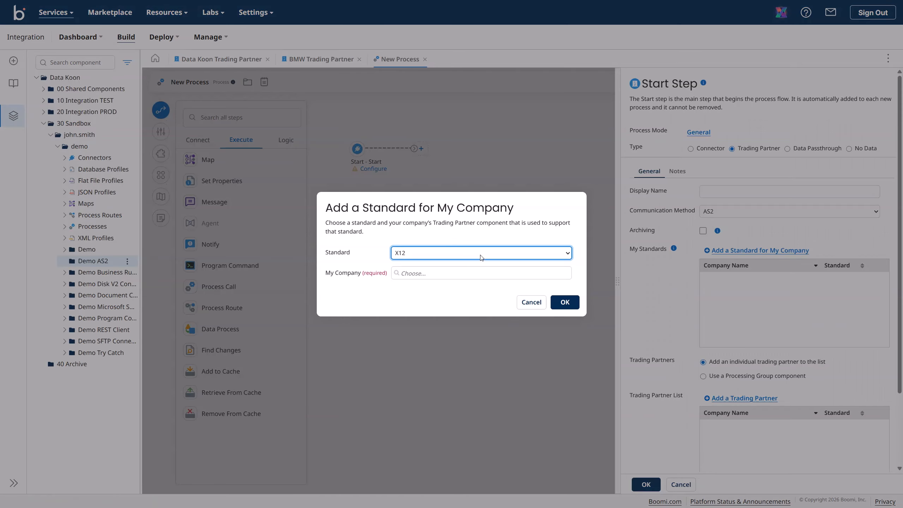
left_click(410, 278)
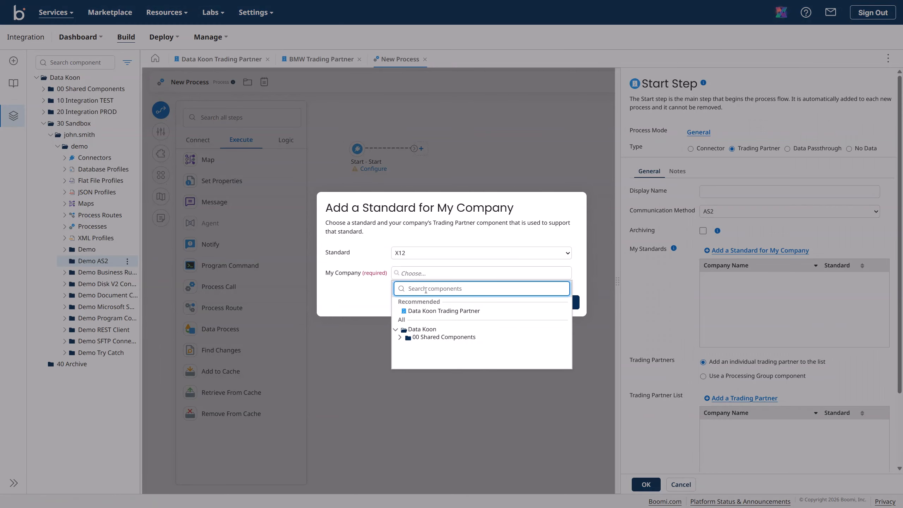
left_click(431, 311)
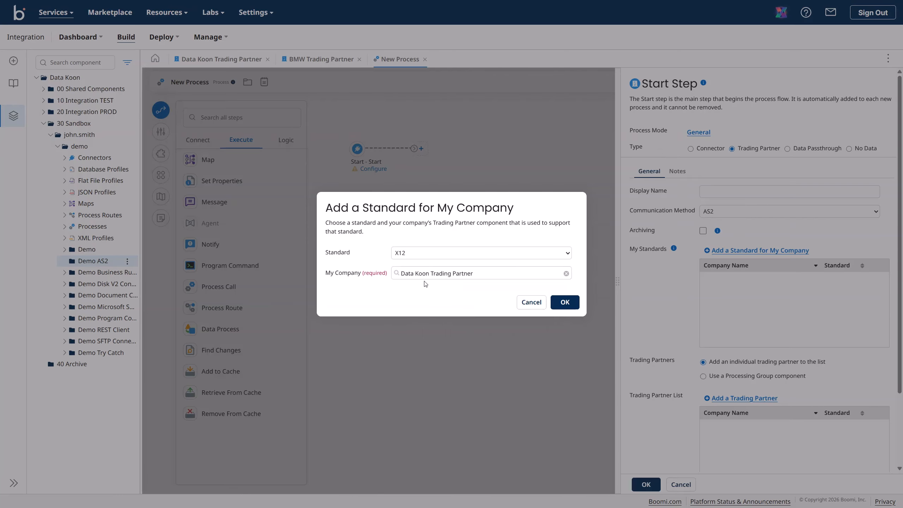
left_click(565, 305)
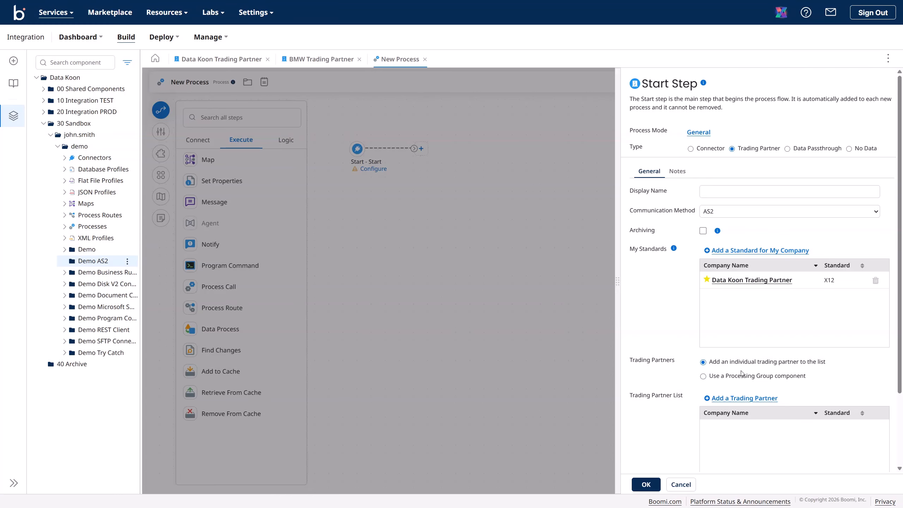
Step: Add BMW Trading Partner to the start step and apply the settings
left_click(731, 399)
left_click(457, 268)
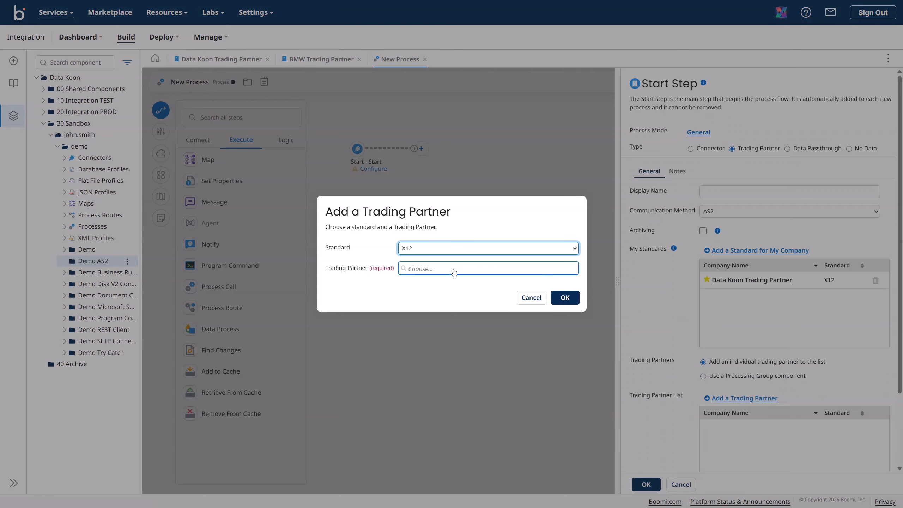
left_click(454, 305)
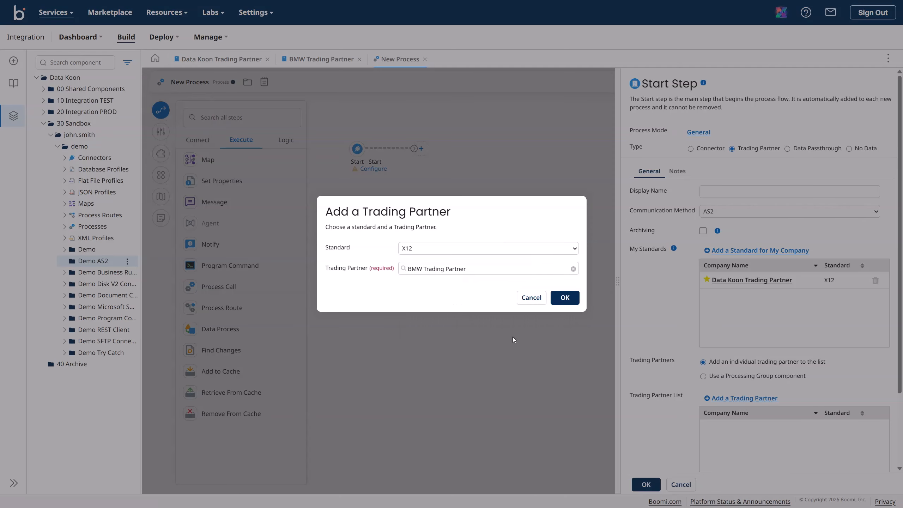
left_click(563, 299)
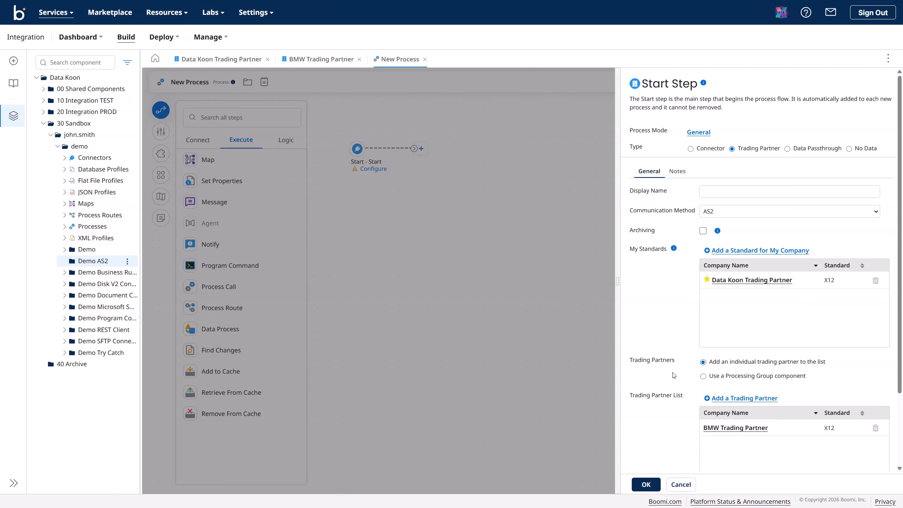
left_click(646, 485)
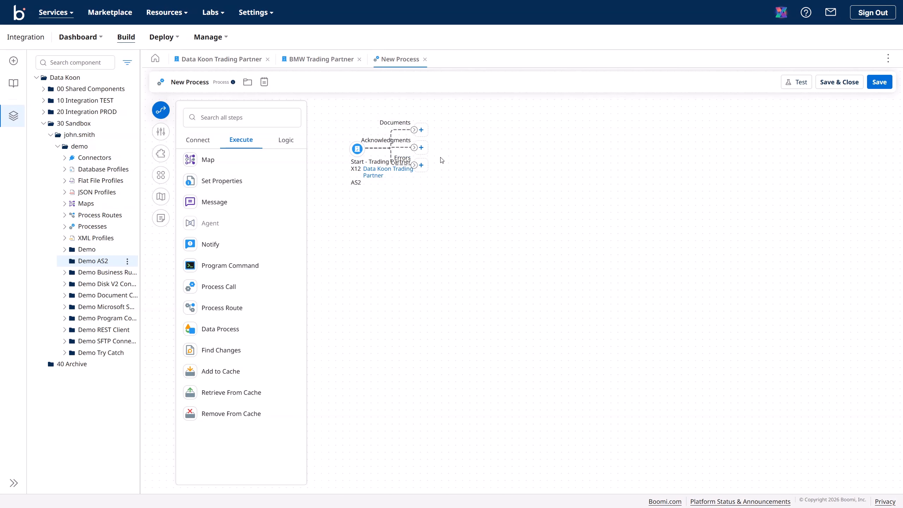
Step: Attach a Stop step to each of the Documents, Acknowledgments and Errors branches
left_click(423, 133)
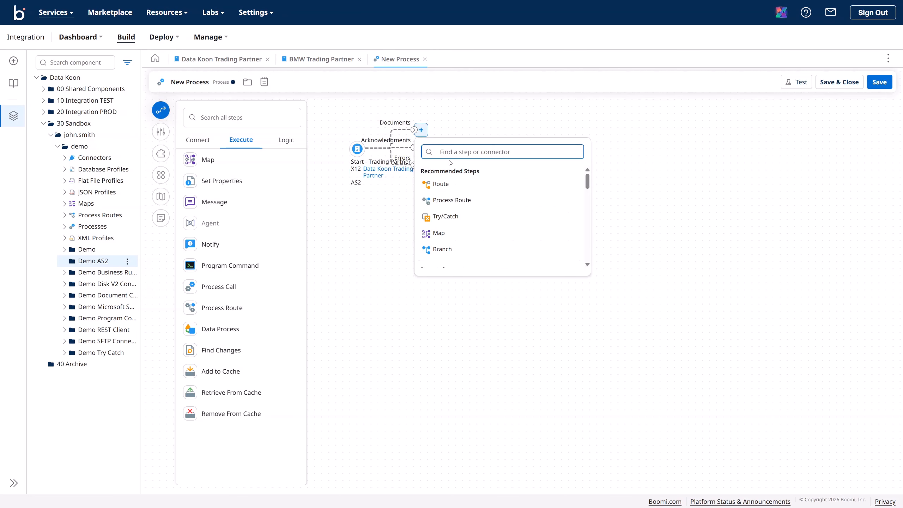
type("stop")
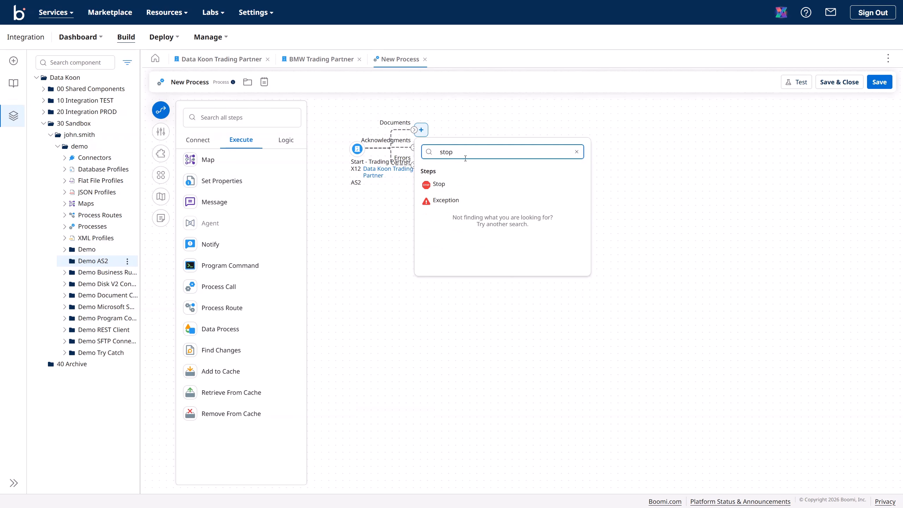
left_click_drag(464, 158, 435, 153)
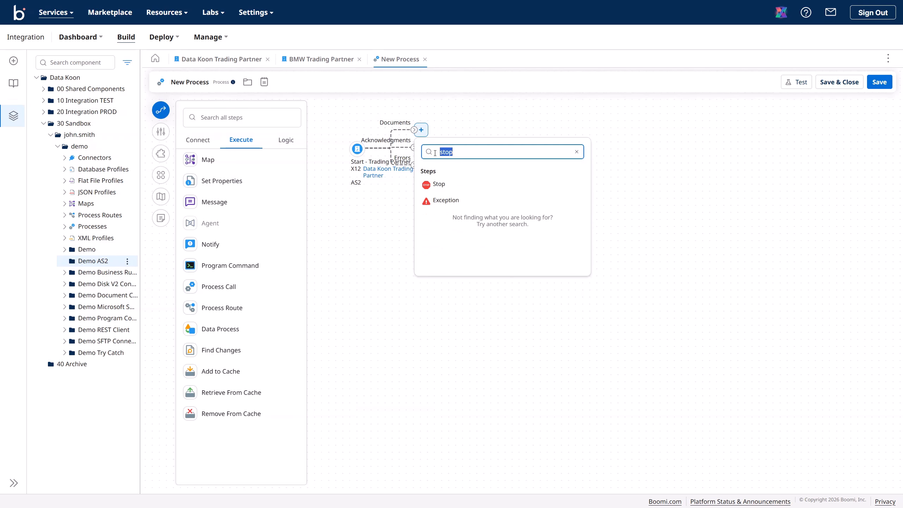
left_click(444, 184)
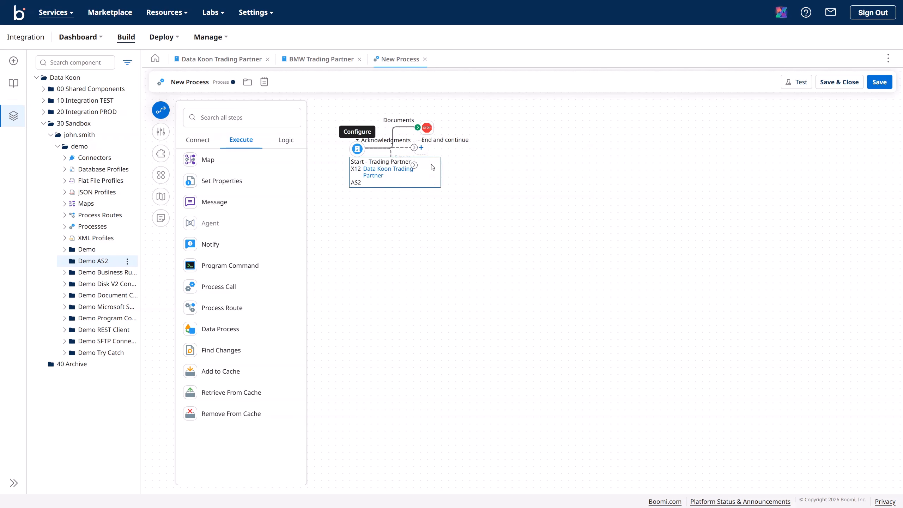
left_click(421, 148)
type("stop")
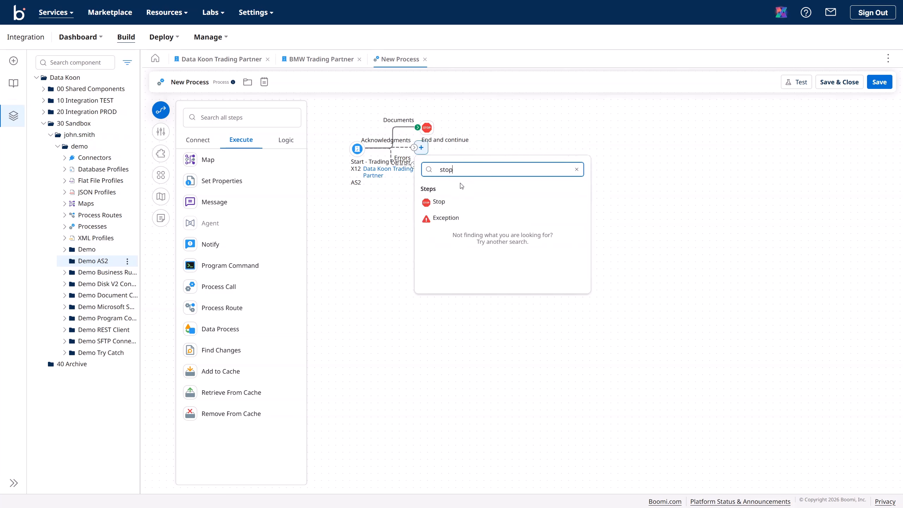
left_click(435, 202)
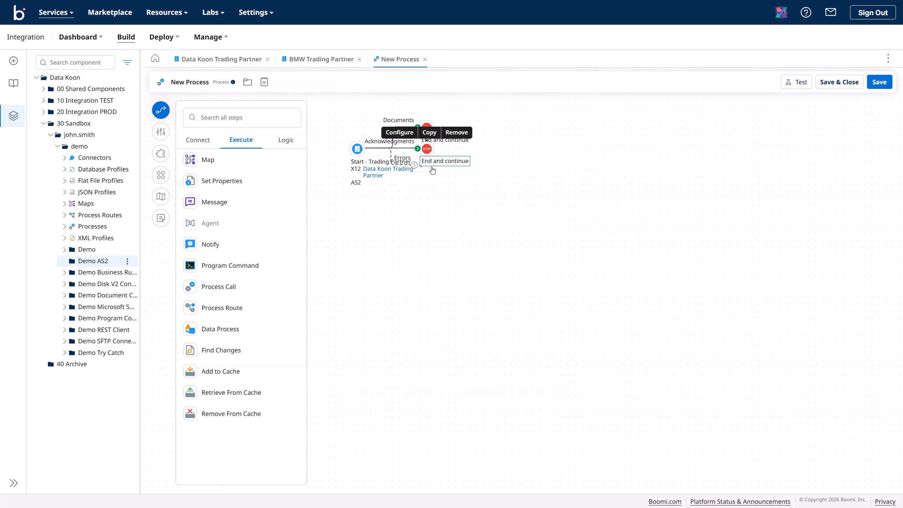
mouse_move(459, 162)
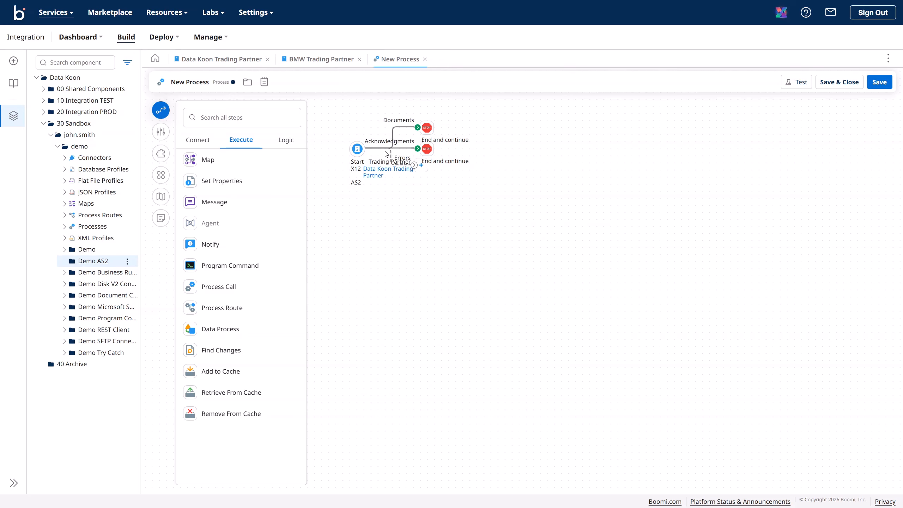
left_click(421, 166)
type("stop")
left_click(439, 219)
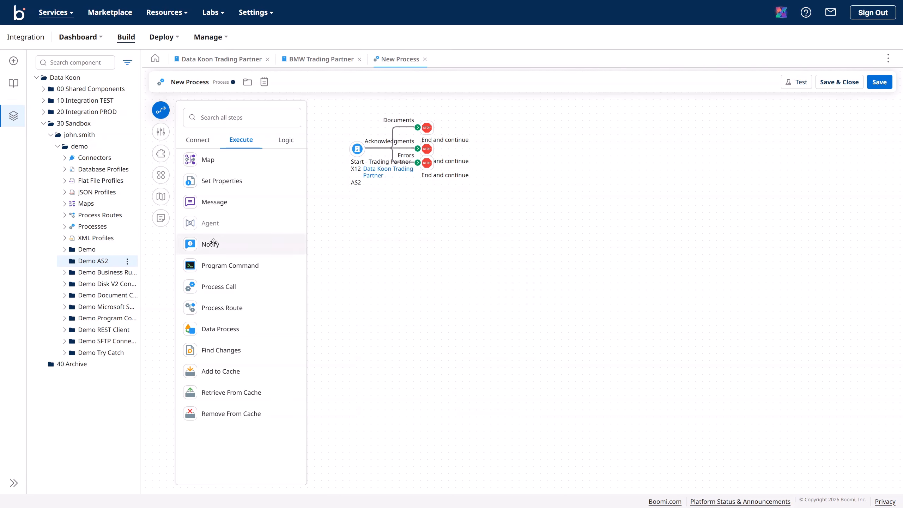
Step: Arrange and save the process, then rename it Demo Receive EDI via AS2 and save
left_click(163, 180)
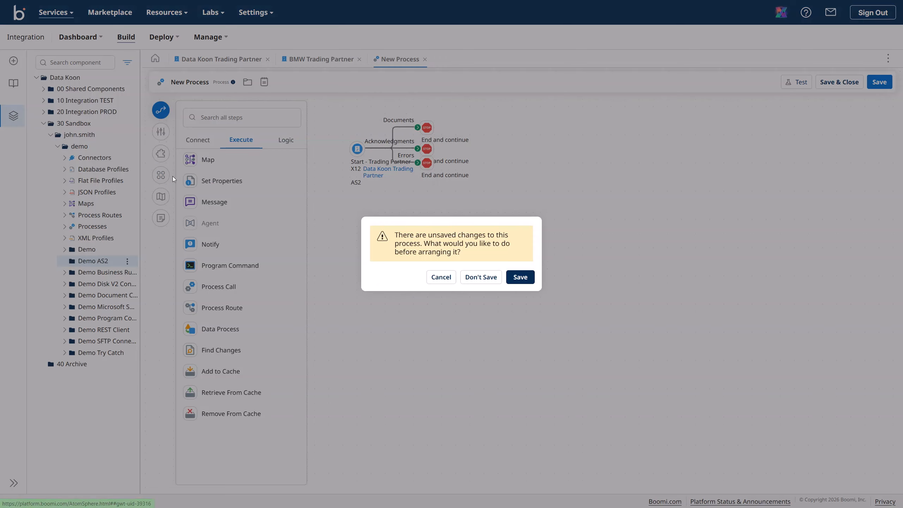
left_click(520, 276)
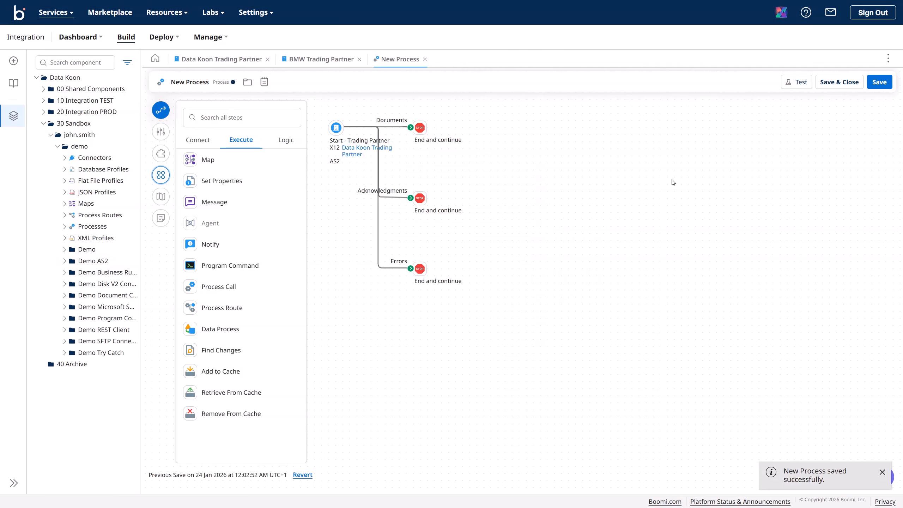
left_click(184, 83)
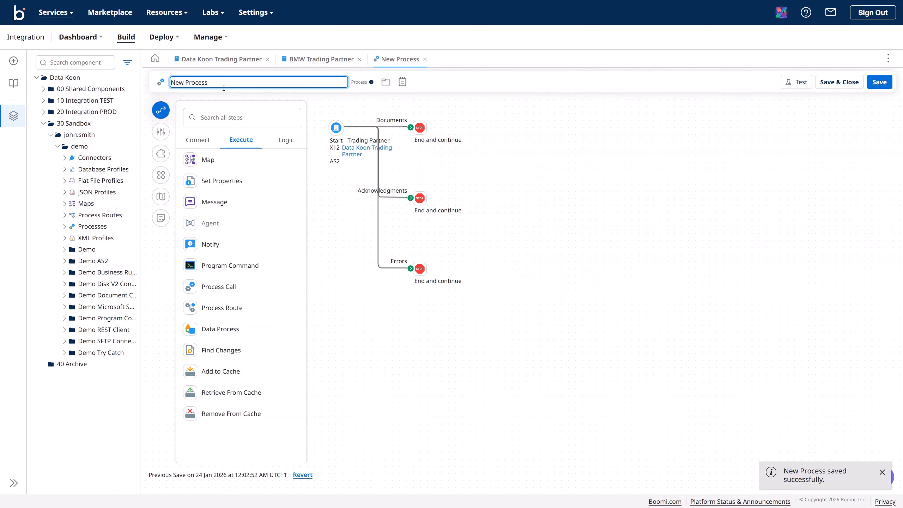
left_click_drag(219, 84, 170, 82)
type("Demo Receive")
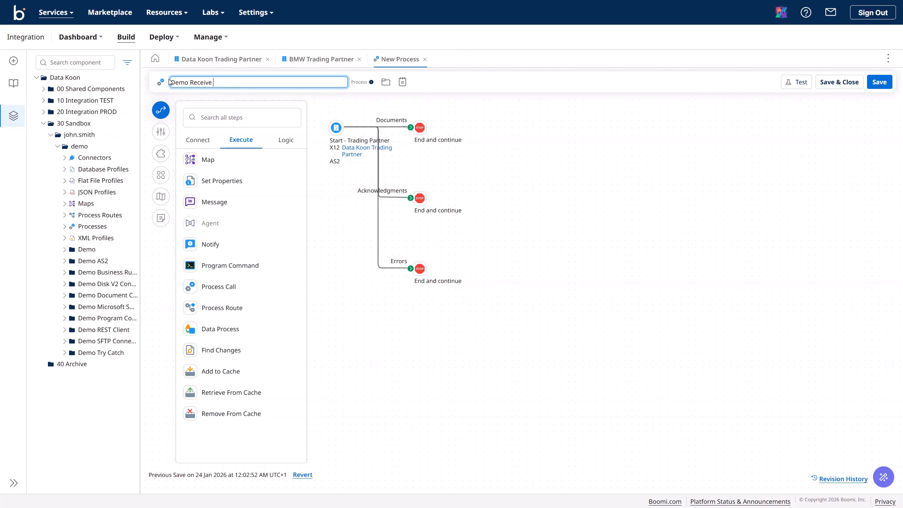
type("EDI via AS2")
left_click(871, 88)
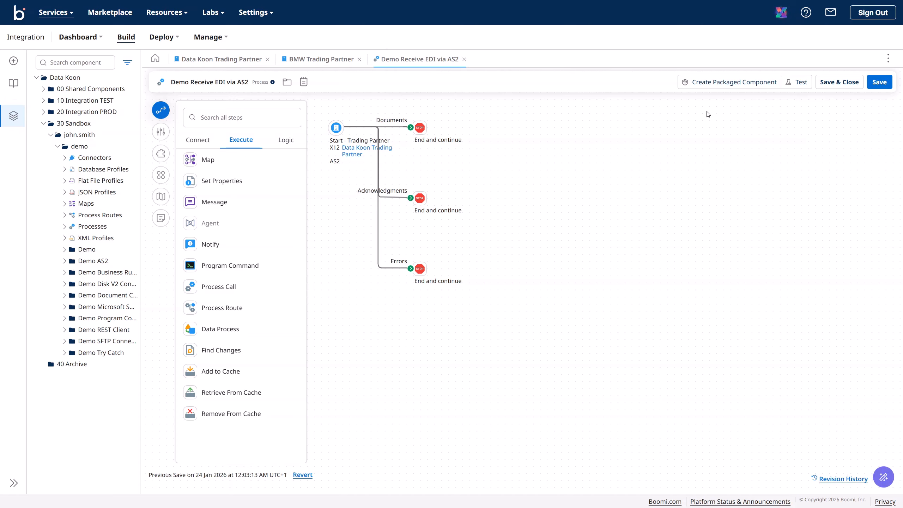
Step: Package the process with version and notes 'Demo Receive EDI via AS2 V.1.0'
left_click(724, 86)
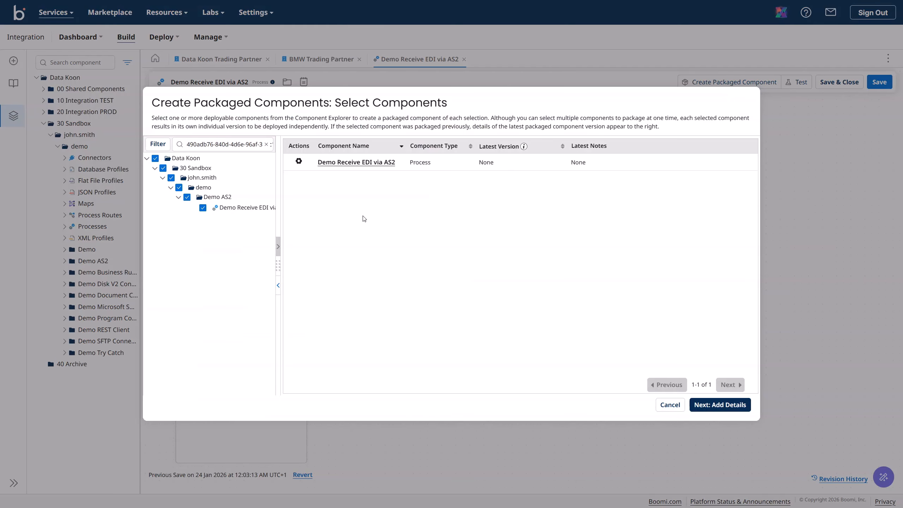
left_click(696, 404)
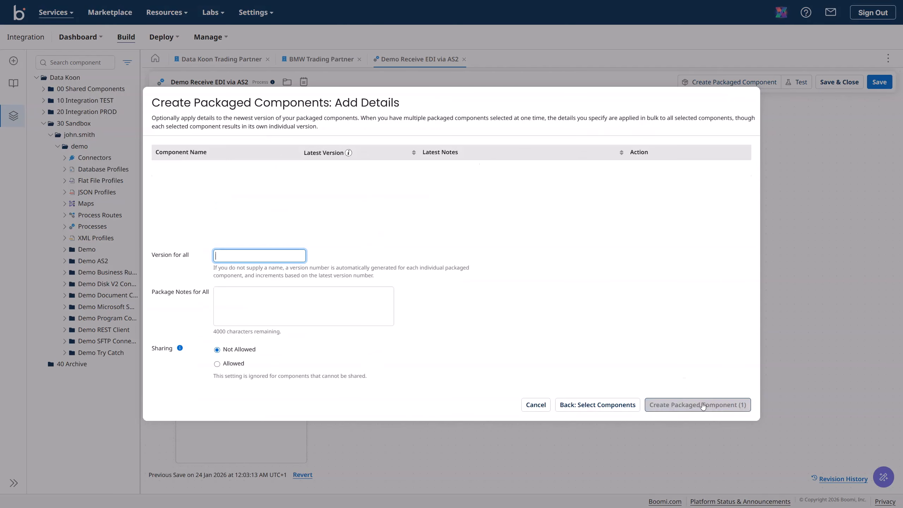
left_click_drag(227, 170, 157, 172)
key("ctrl+c")
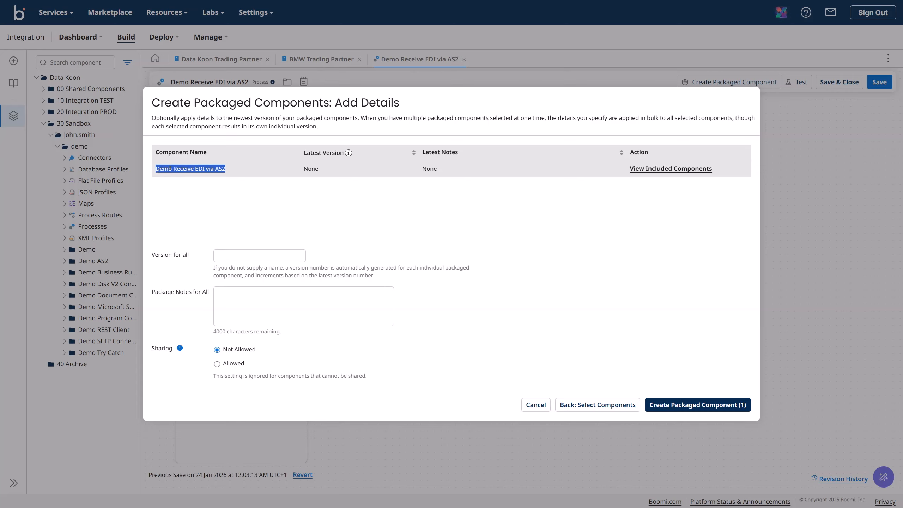
left_click(277, 257)
key("ctrl+v")
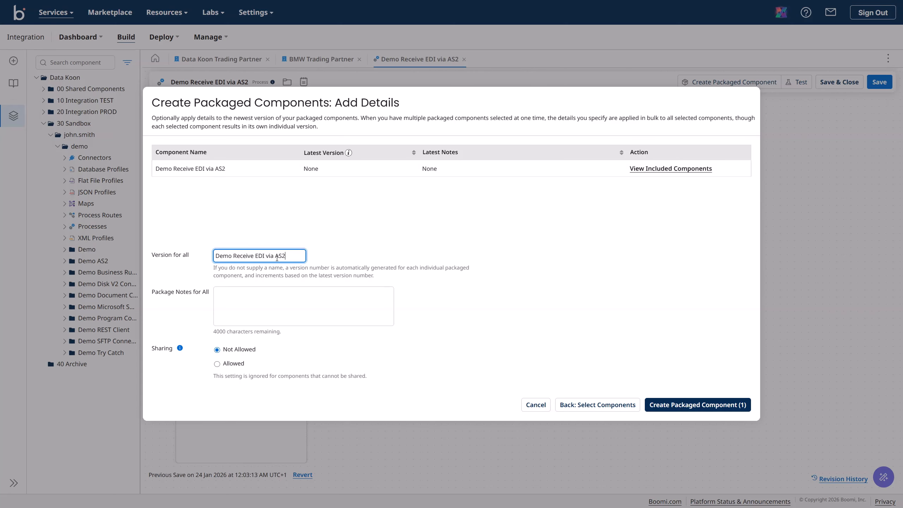
type("V.1.0")
key("ctrl+a")
key("ctrl+c")
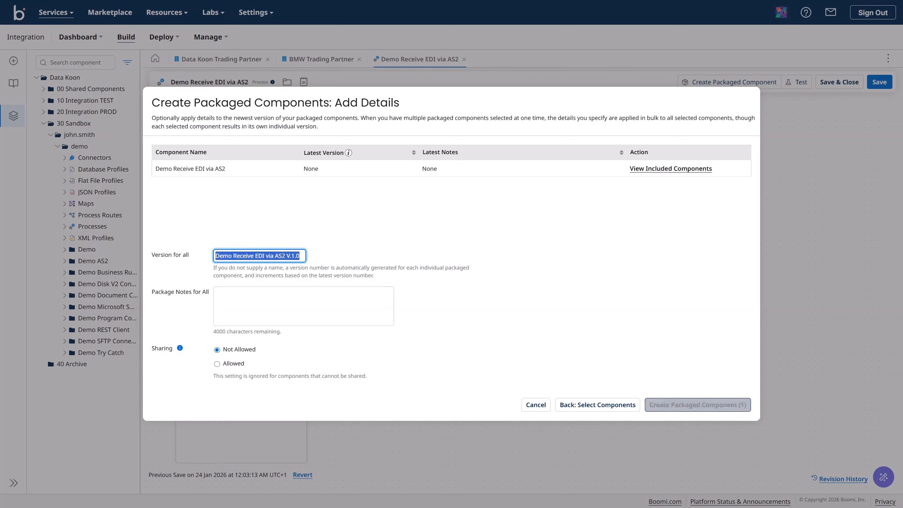
left_click(270, 298)
key("ctrl+v")
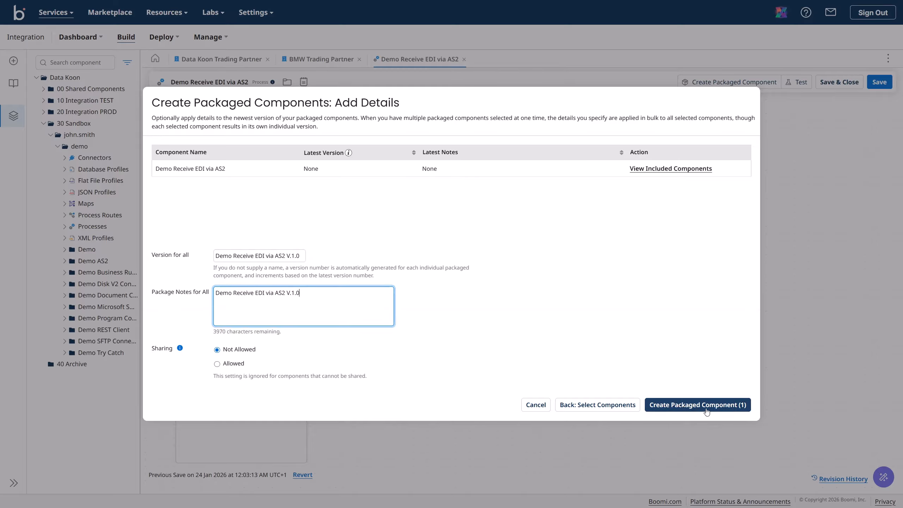
left_click(677, 400)
Step: Deploy packaged version Demo Receive EDI via AS2 V.1.0 to the 10 TEST environment
left_click(549, 296)
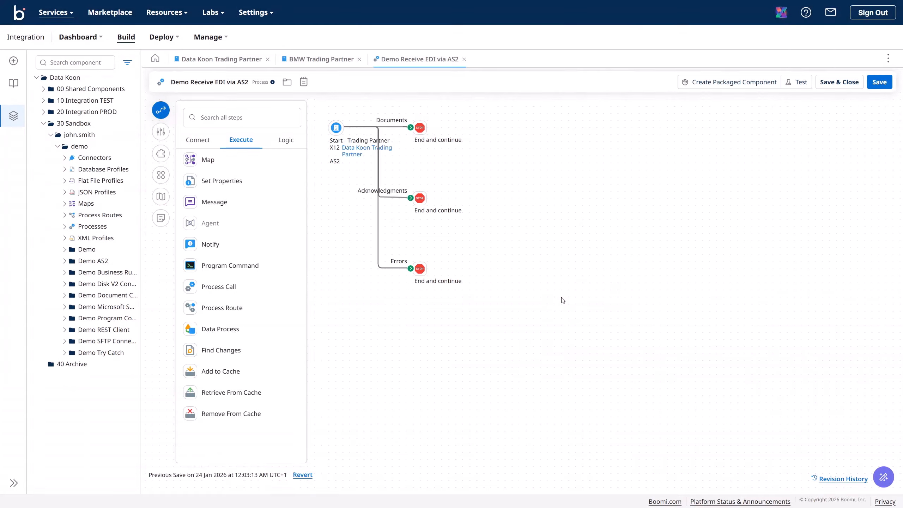
left_click(273, 145)
left_click(272, 153)
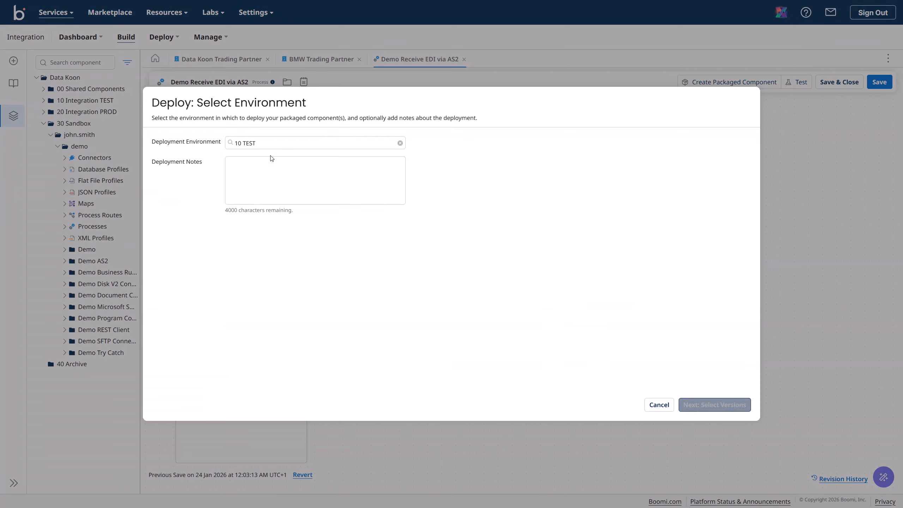
left_click(278, 174)
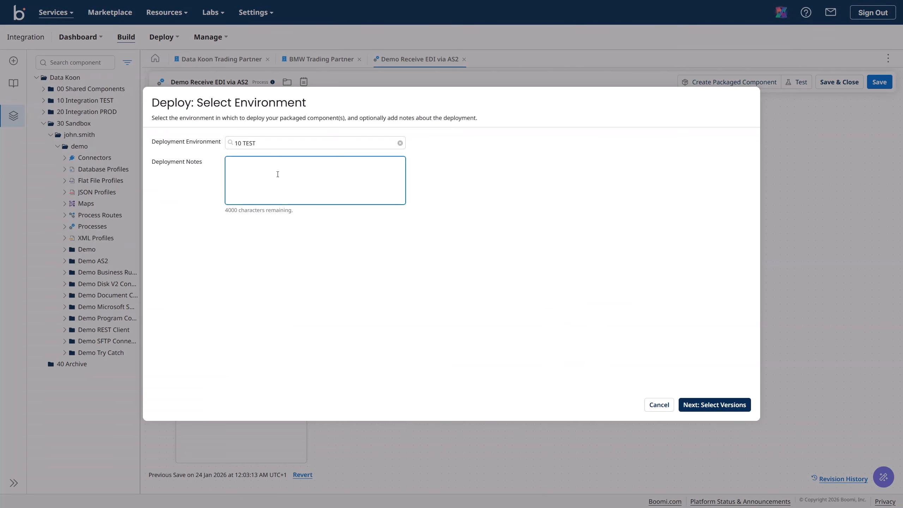
left_click(705, 407)
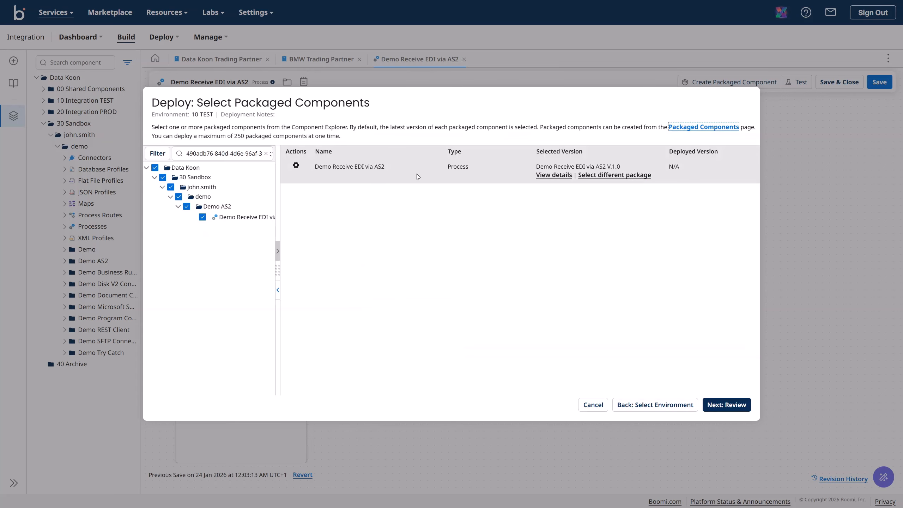
left_click(726, 406)
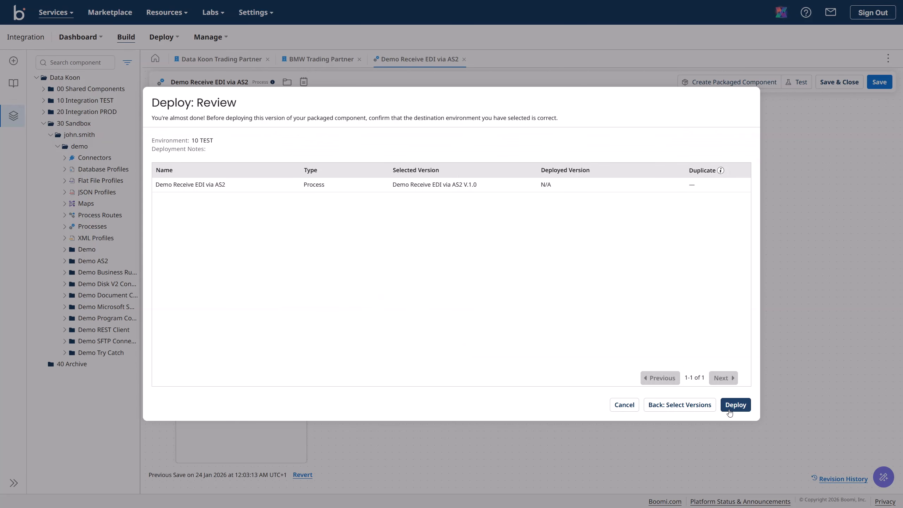
left_click(731, 405)
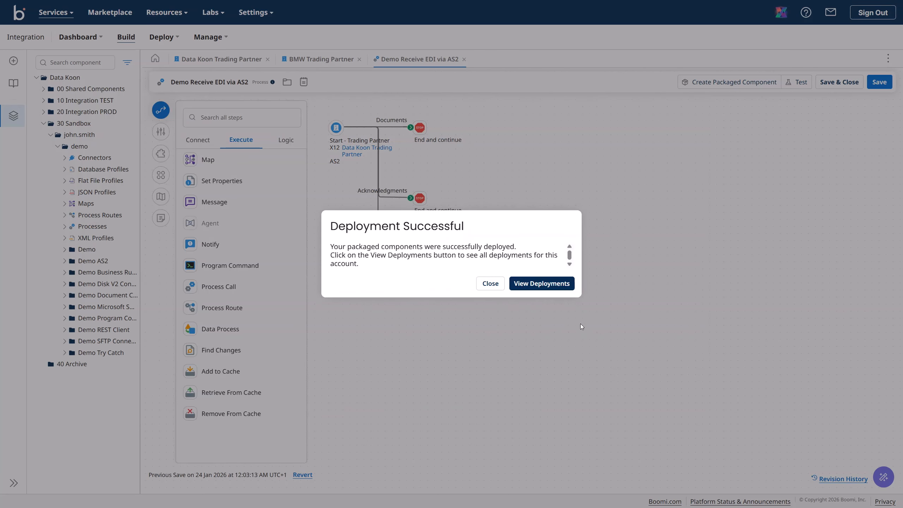
Step: Go to Runtime Management and show the 10 TEST runtime's listeners, including the x12 process
left_click(541, 283)
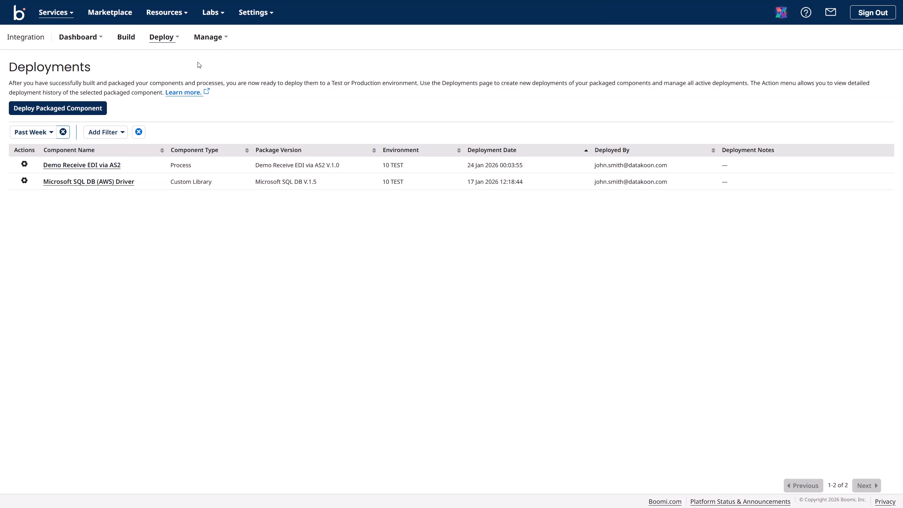
left_click(210, 44)
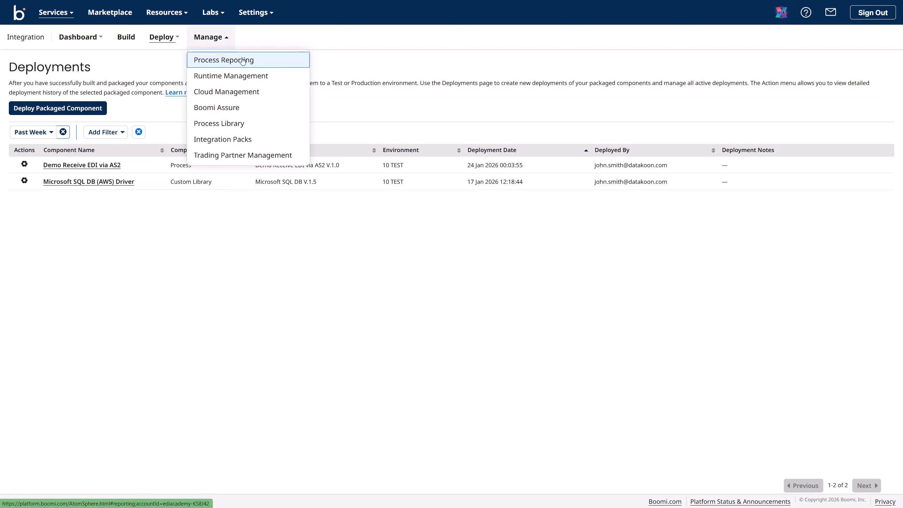
left_click(246, 77)
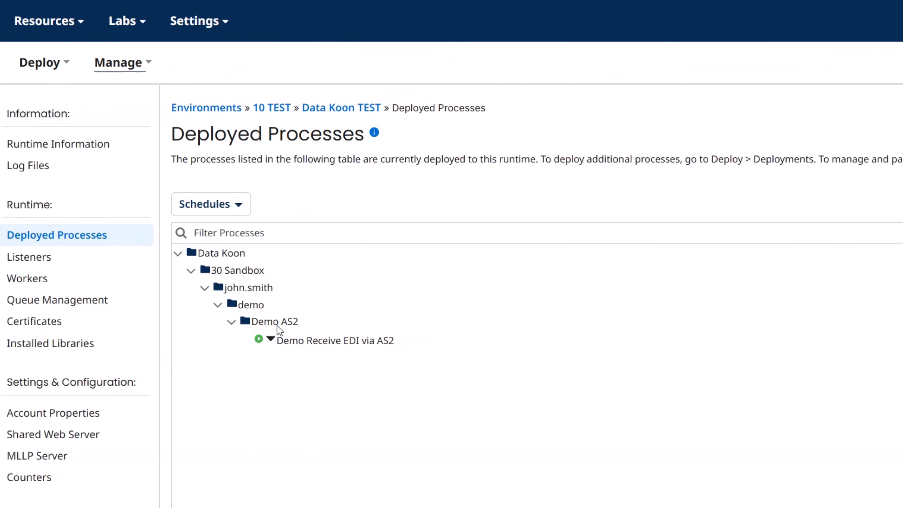
left_click(40, 259)
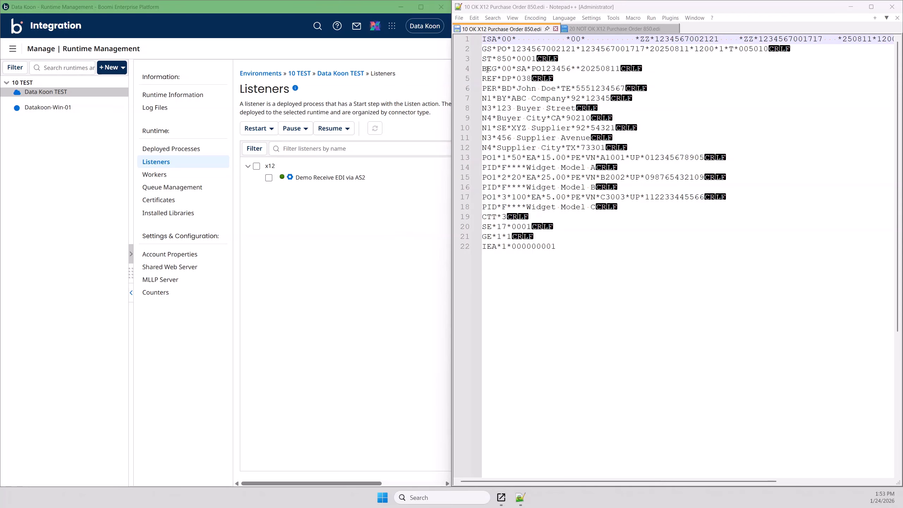
left_click(498, 41)
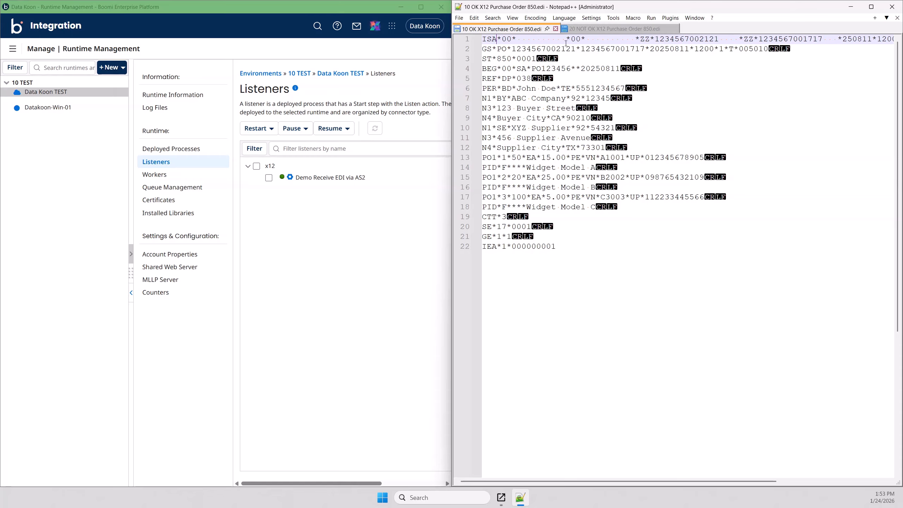
double_click(661, 38)
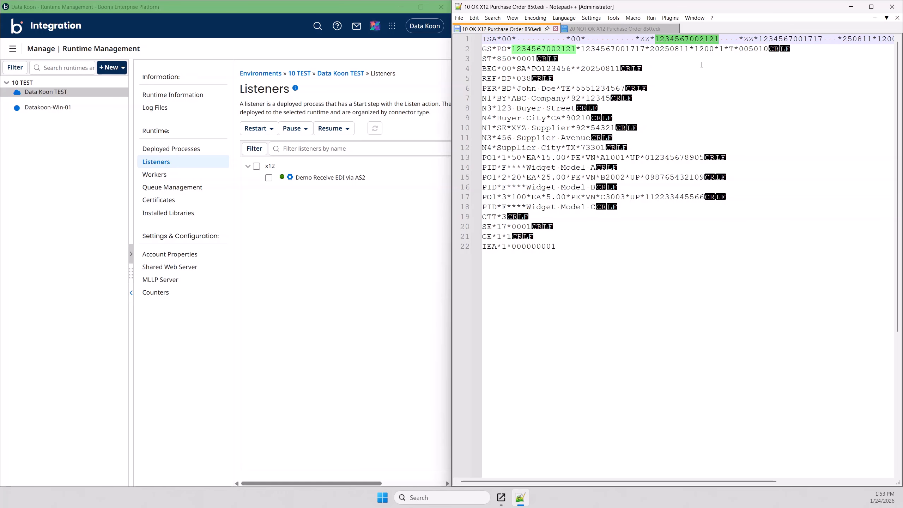
left_click(16, 28)
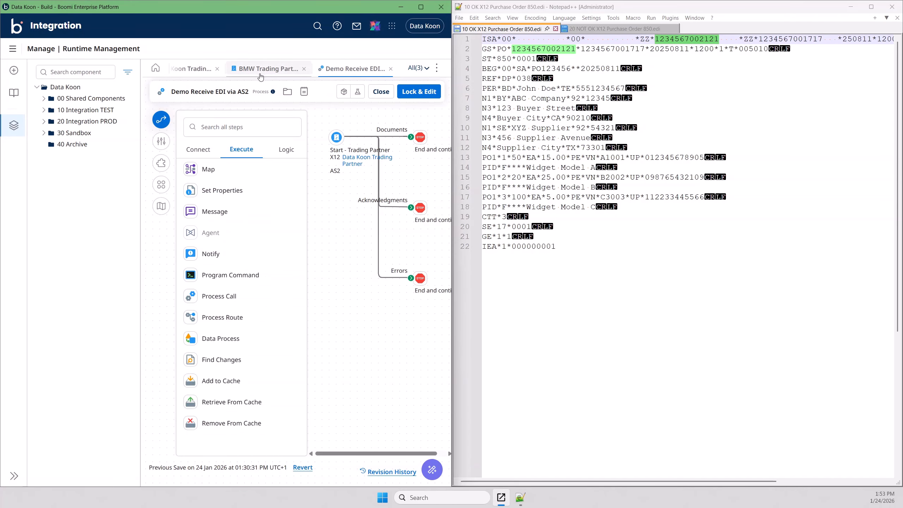
left_click(192, 71)
left_click(288, 72)
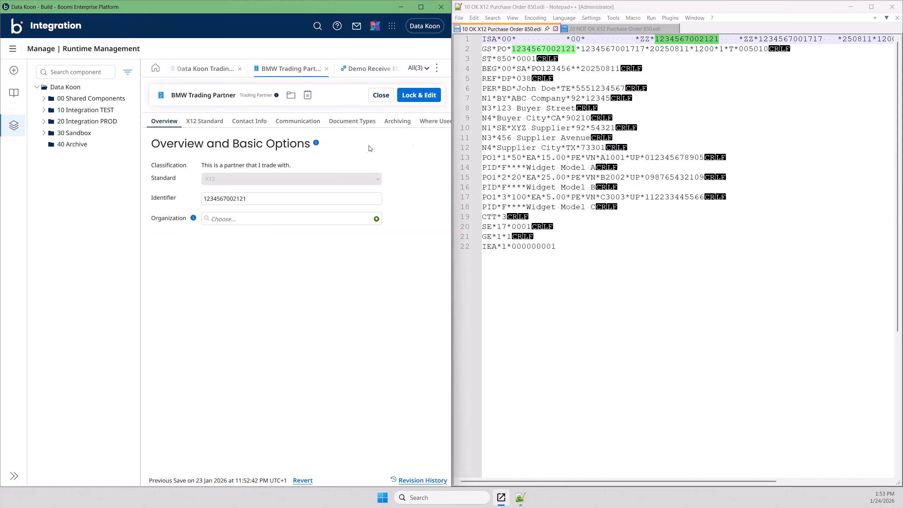
left_click(204, 121)
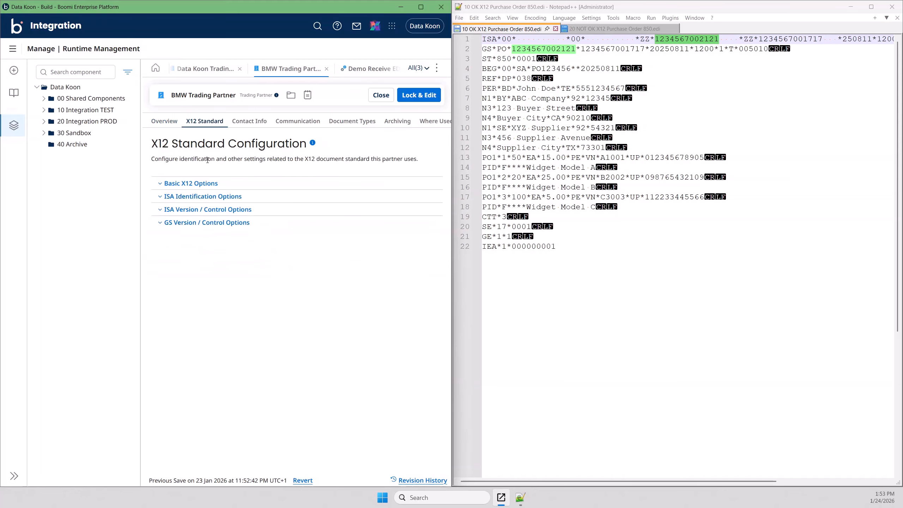
left_click(163, 184)
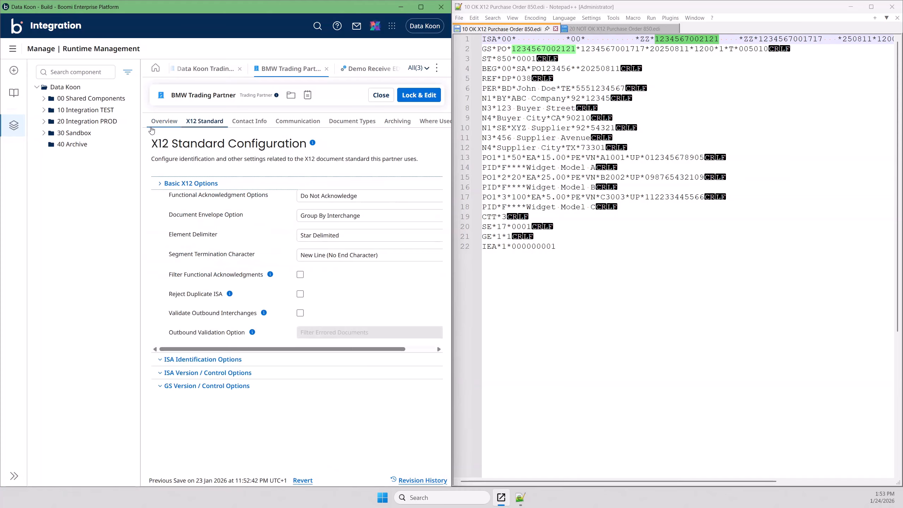
left_click(163, 183)
left_click(159, 197)
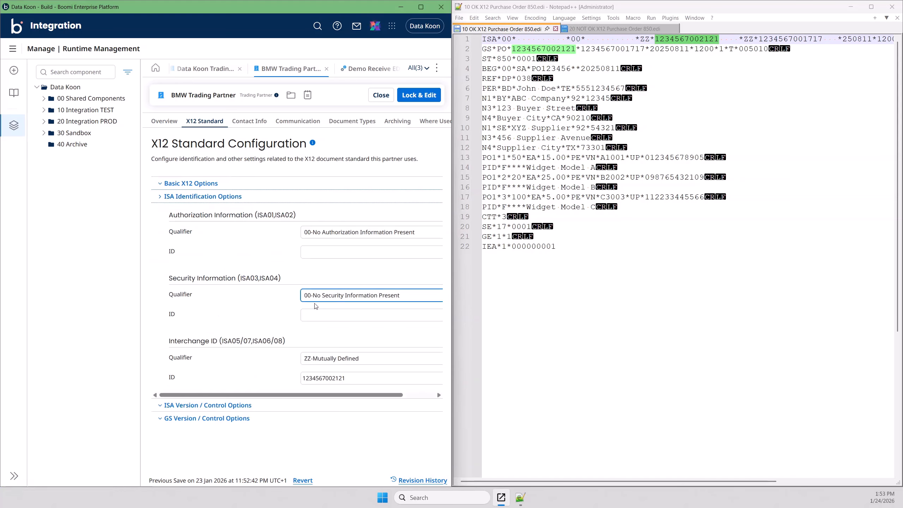
left_click(349, 378)
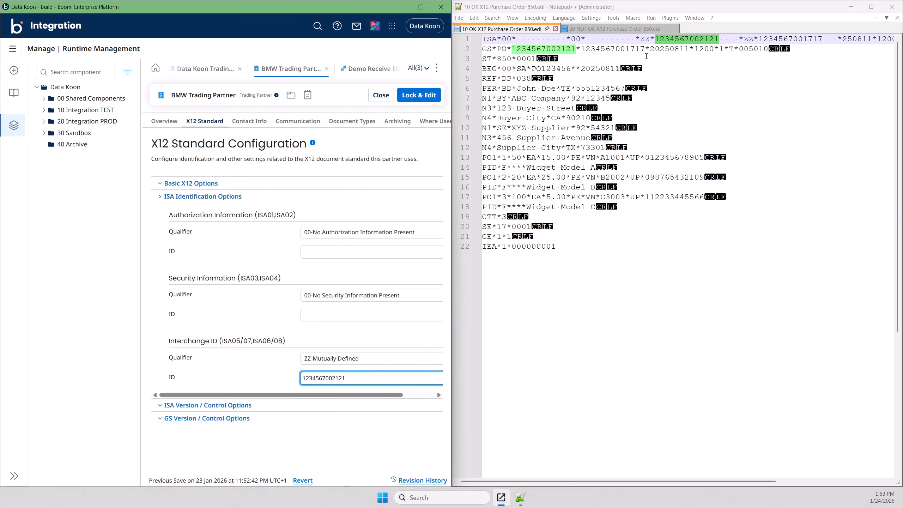
left_click(205, 70)
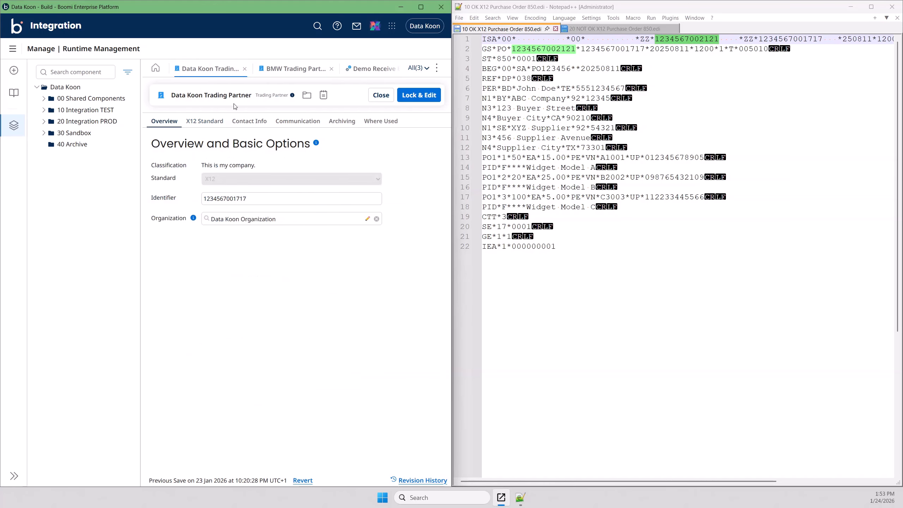
left_click(205, 121)
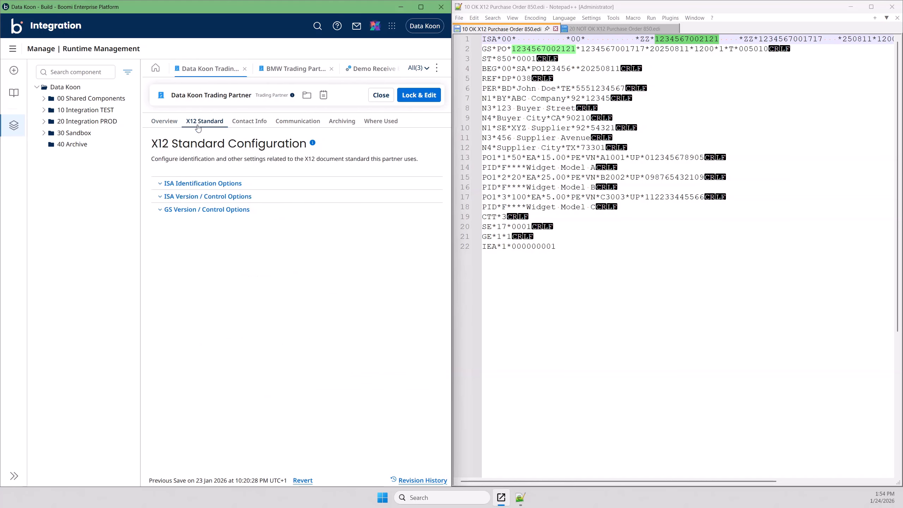
left_click(164, 198)
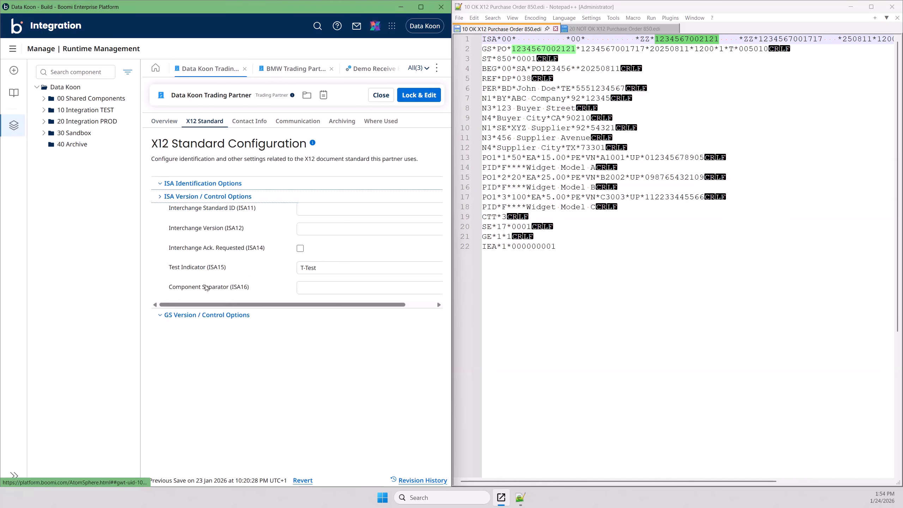
left_click(160, 184)
left_click(336, 365)
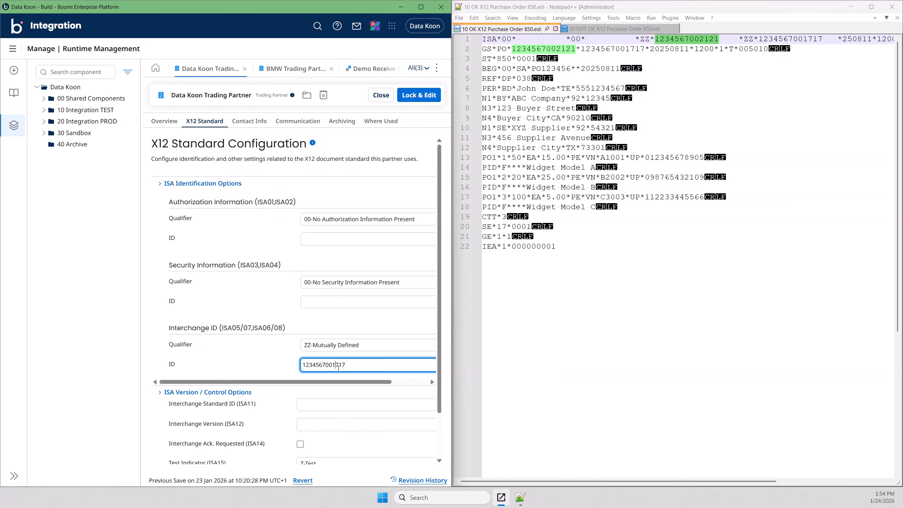
double_click(632, 49)
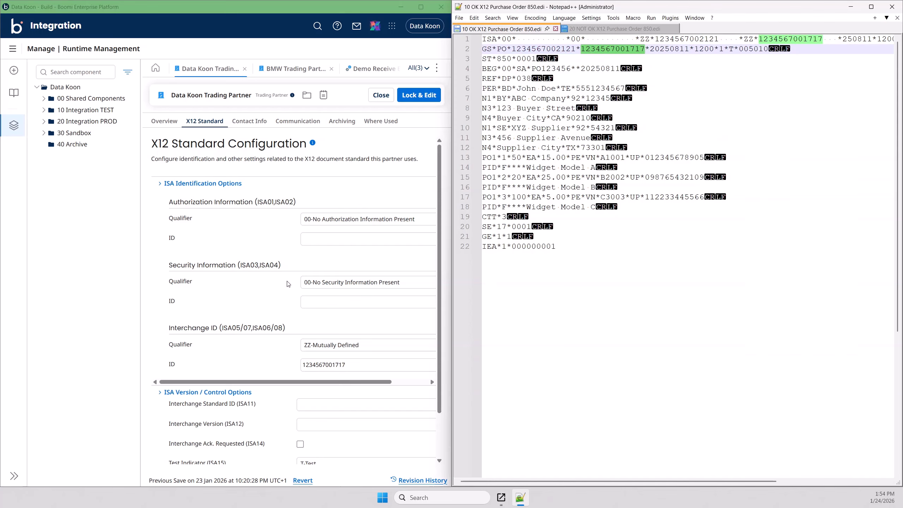
scroll(279, 297, "down", 2)
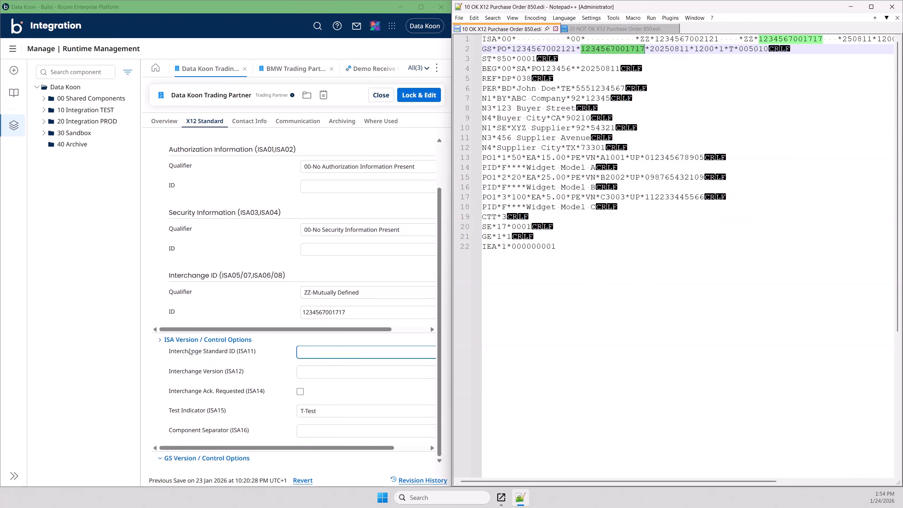
left_click(160, 340)
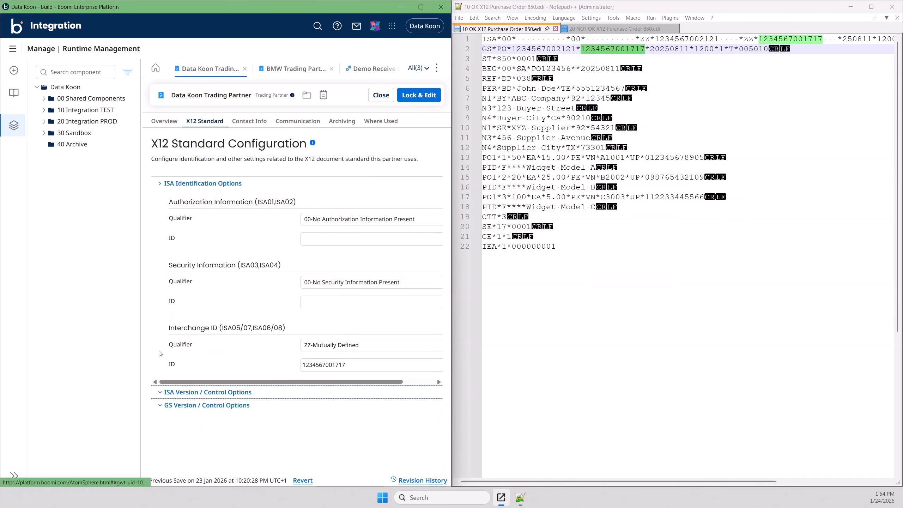
left_click(156, 405)
left_click(162, 188)
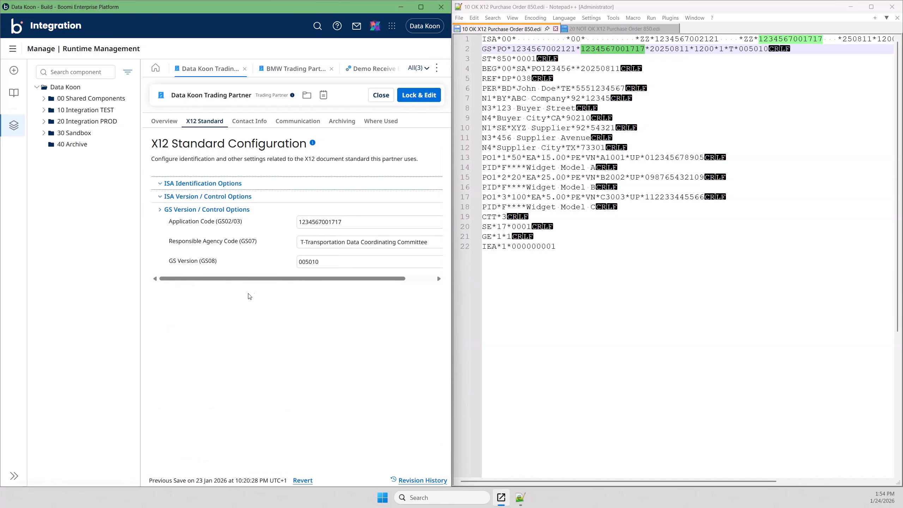
double_click(350, 223)
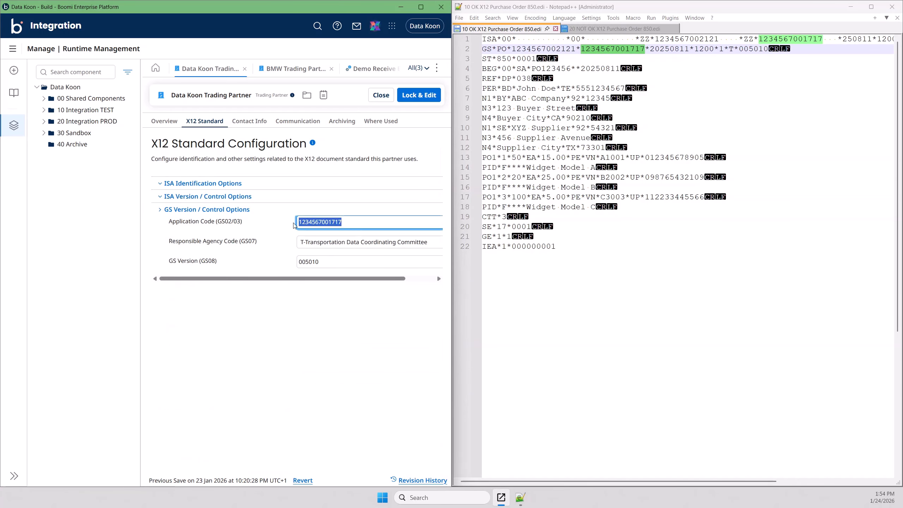
left_click(312, 236)
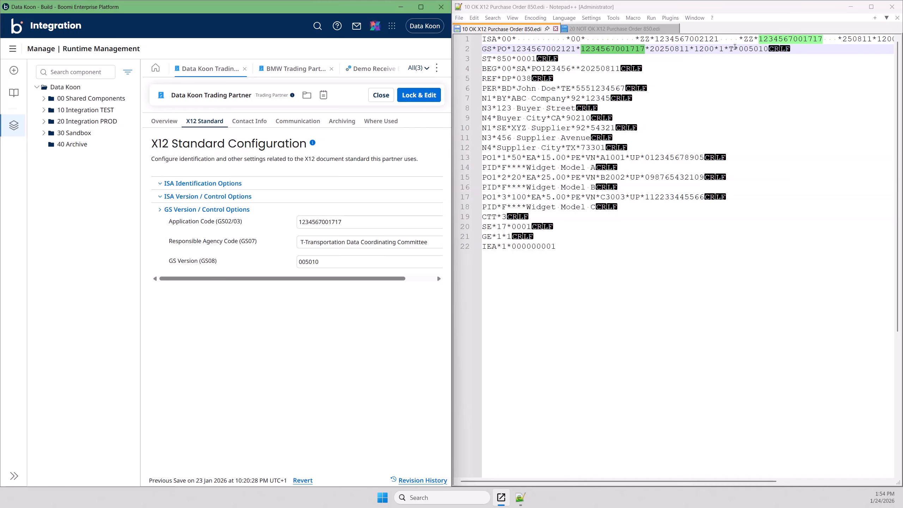
left_click(731, 49)
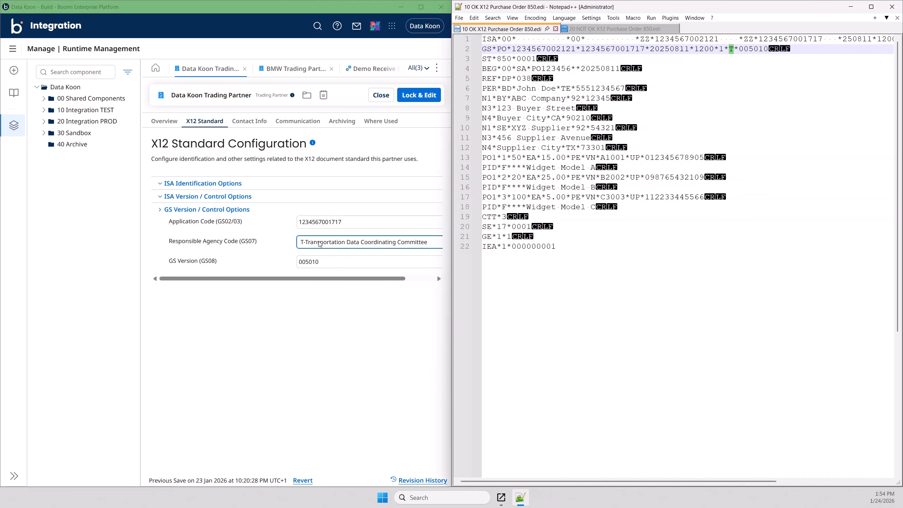
Step: Compare GS version 005010 and the file's sender and receiver IDs with Data Koon's settings
left_click(302, 261)
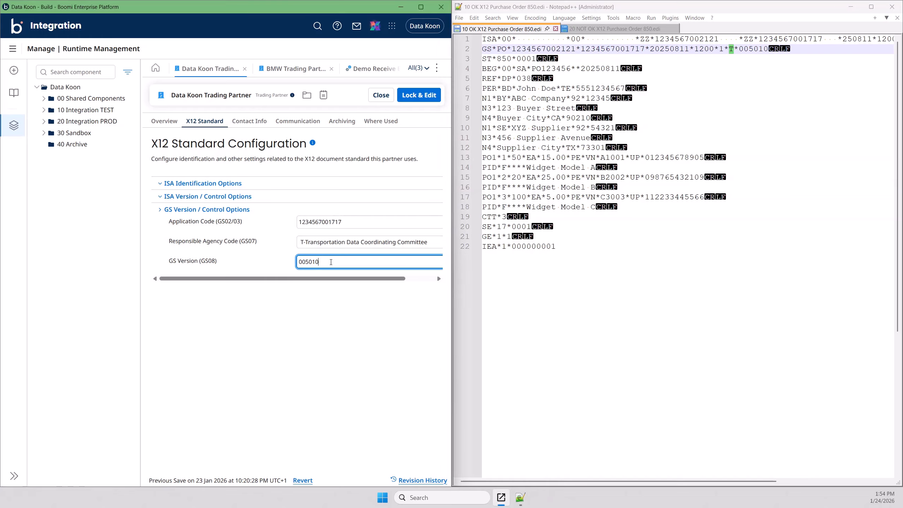
double_click(332, 262)
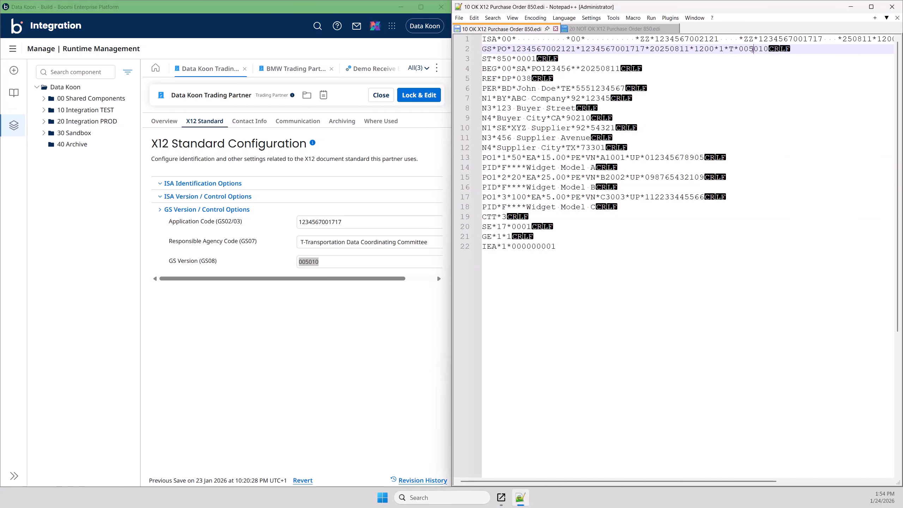
double_click(753, 48)
double_click(680, 39)
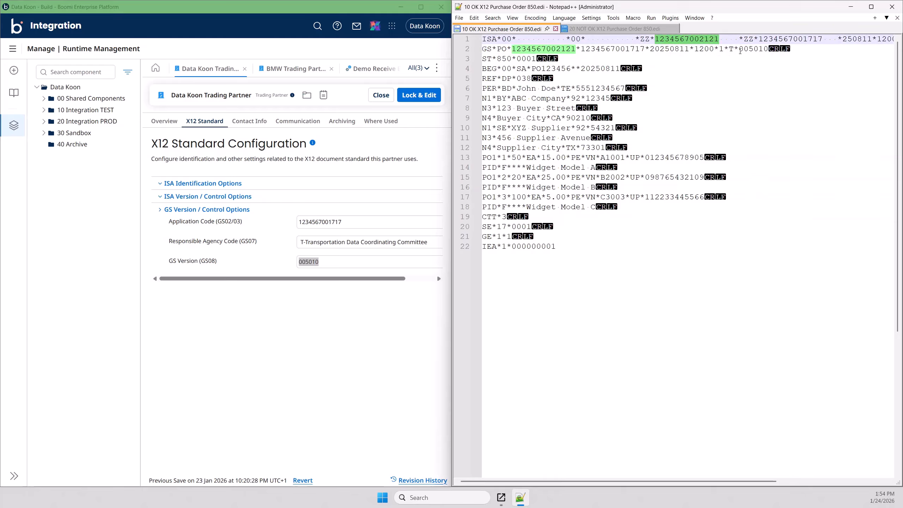
double_click(785, 39)
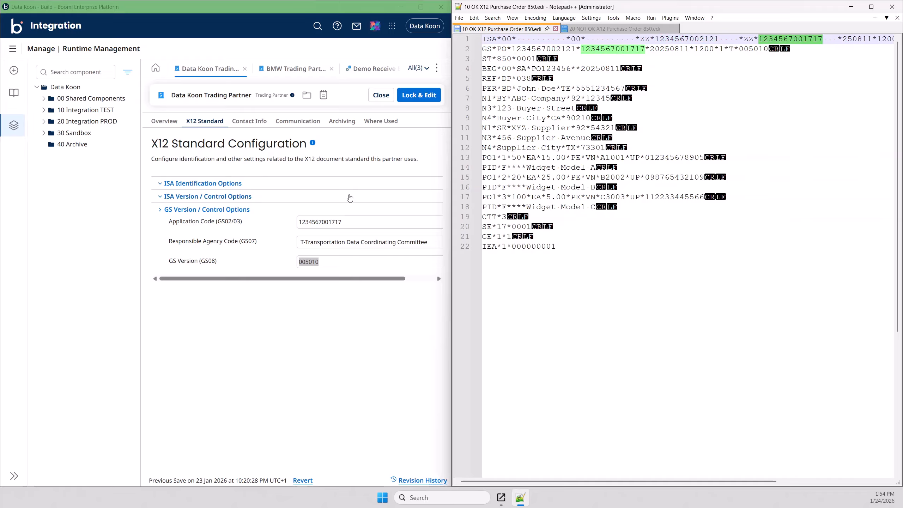
left_click(325, 221)
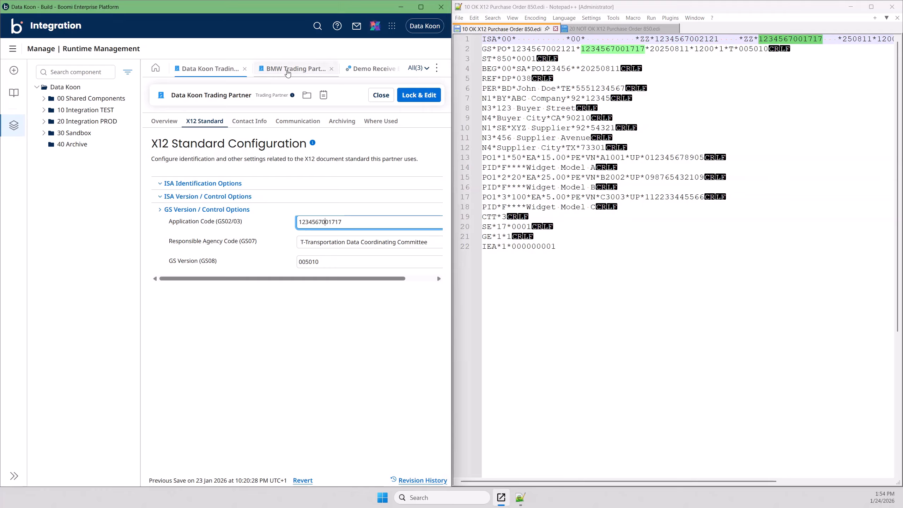
Step: Compare BMW's interchange ID with the 123456700NOK sender identifier in the NOT OK file
left_click(288, 70)
left_click(339, 375)
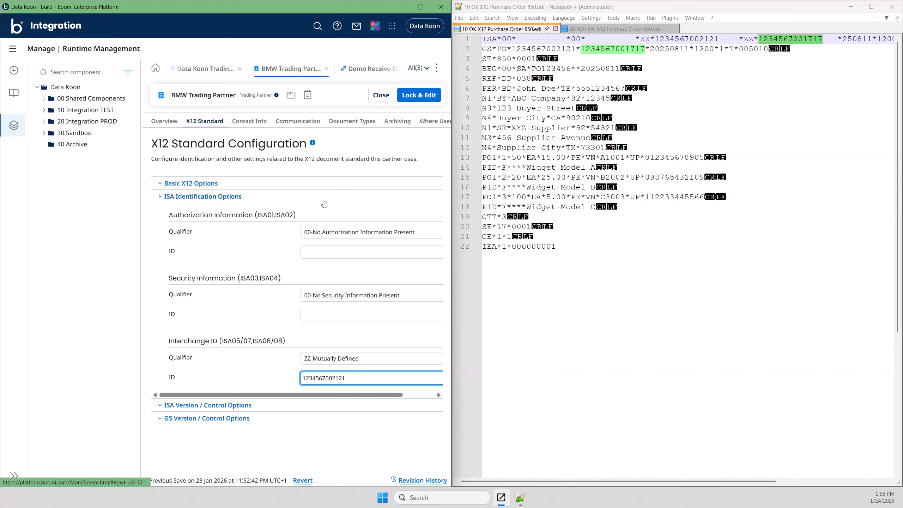
left_click(608, 30)
double_click(674, 39)
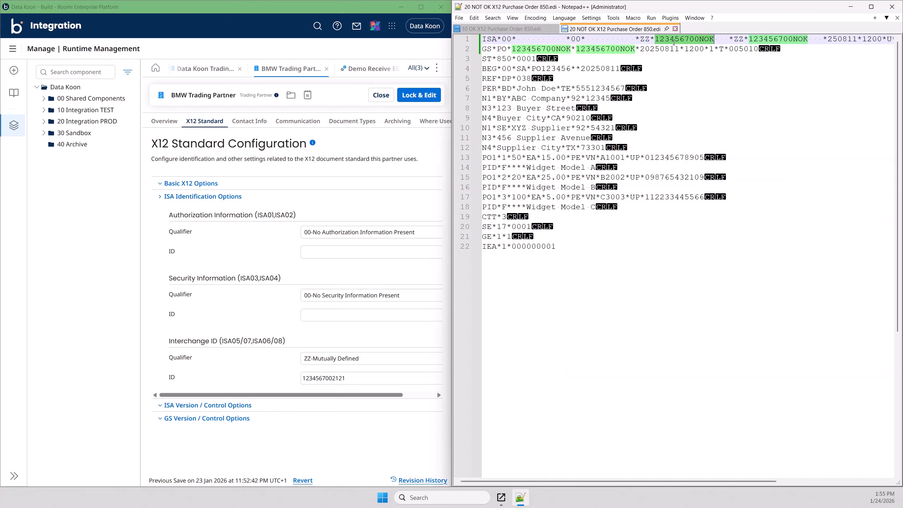
Step: Highlight the NOK suffixes of the sender and receiver IDs on line 1 and on line 2
left_click(713, 39)
left_click_drag(714, 39, 702, 37)
left_click(795, 39)
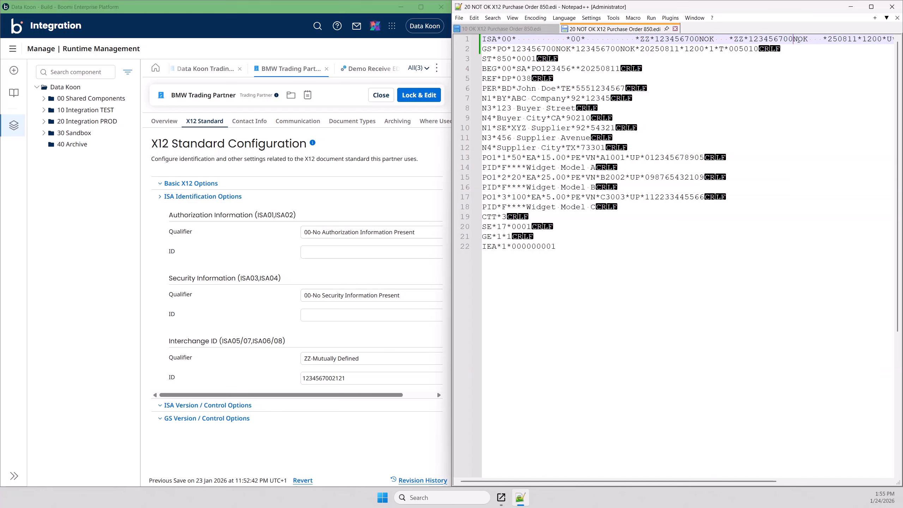
left_click_drag(794, 38, 808, 39)
left_click(621, 49)
left_click_drag(622, 47, 637, 48)
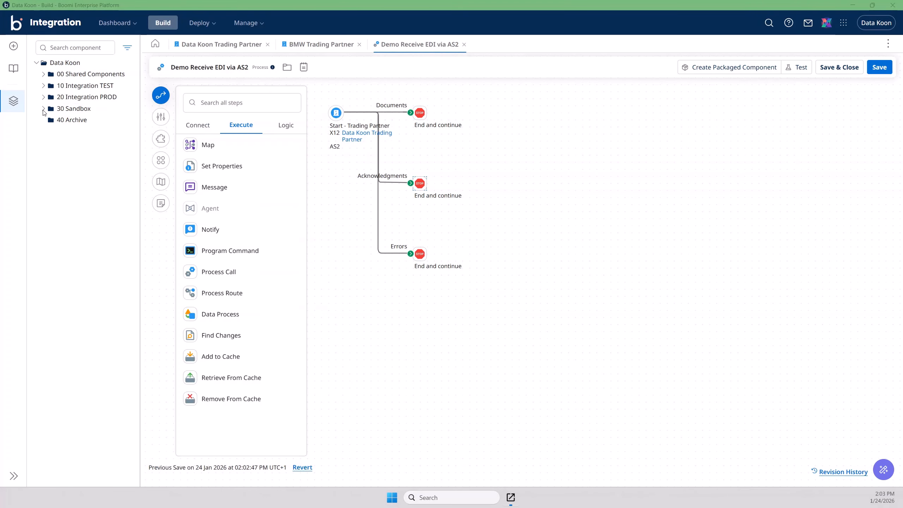
Step: Create a new process in the Demo AS2 folder with a No Data start step
left_click(43, 108)
left_click(51, 120)
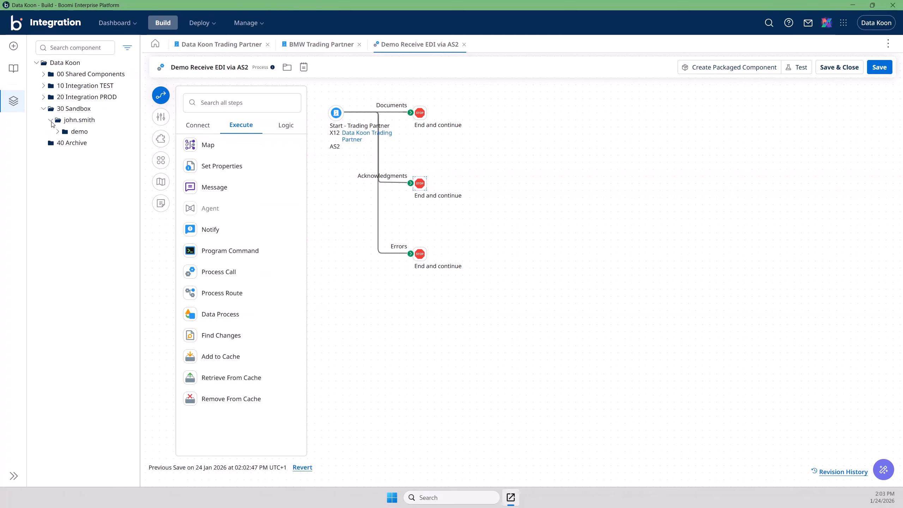
left_click(58, 132)
mouse_move(96, 246)
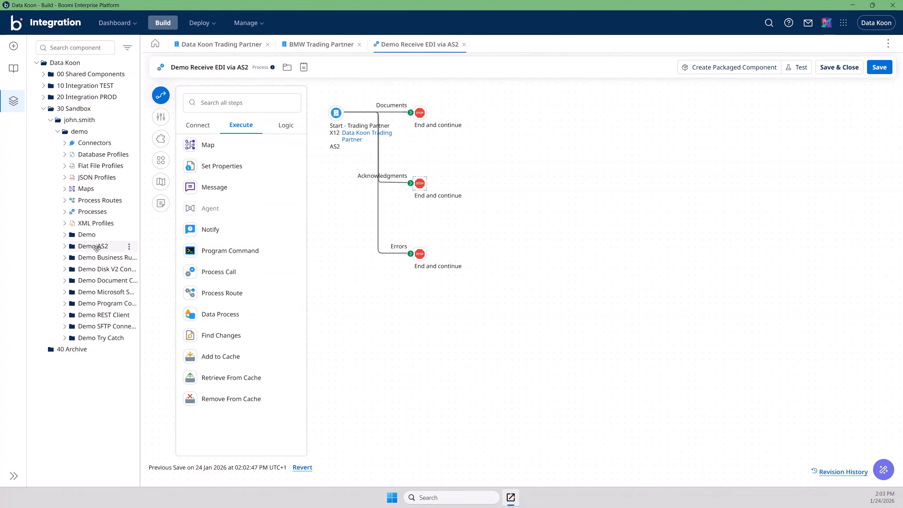
left_click(129, 247)
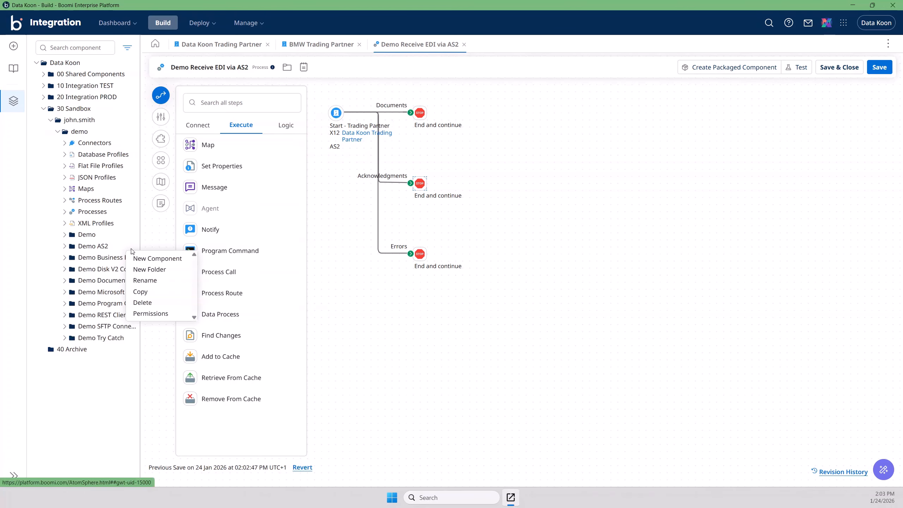
left_click(148, 258)
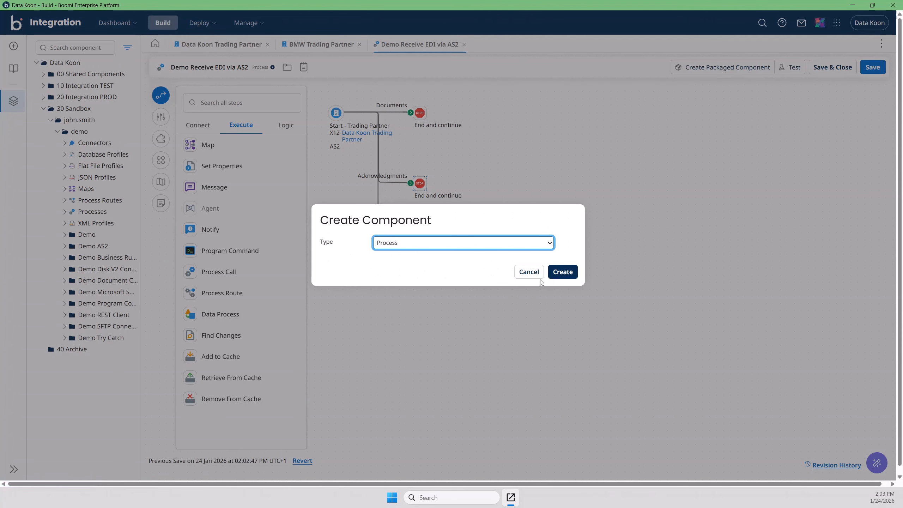
left_click(561, 272)
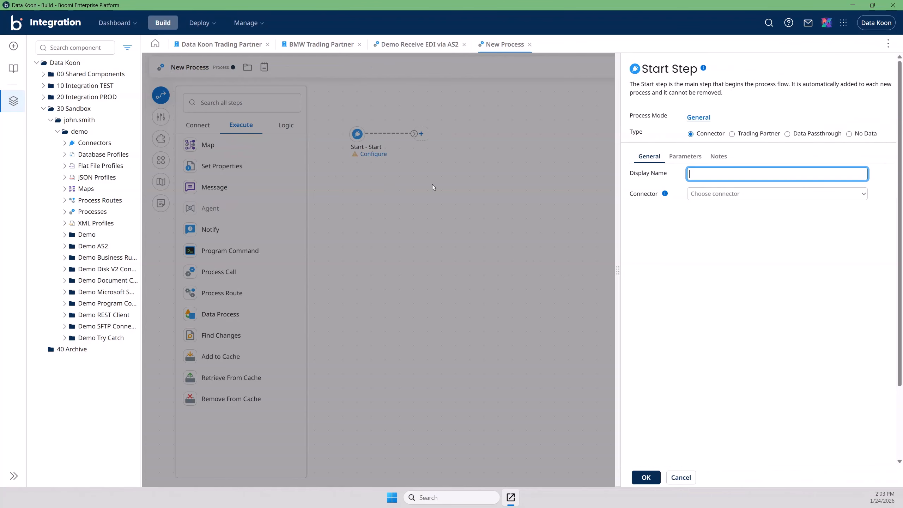
left_click(849, 133)
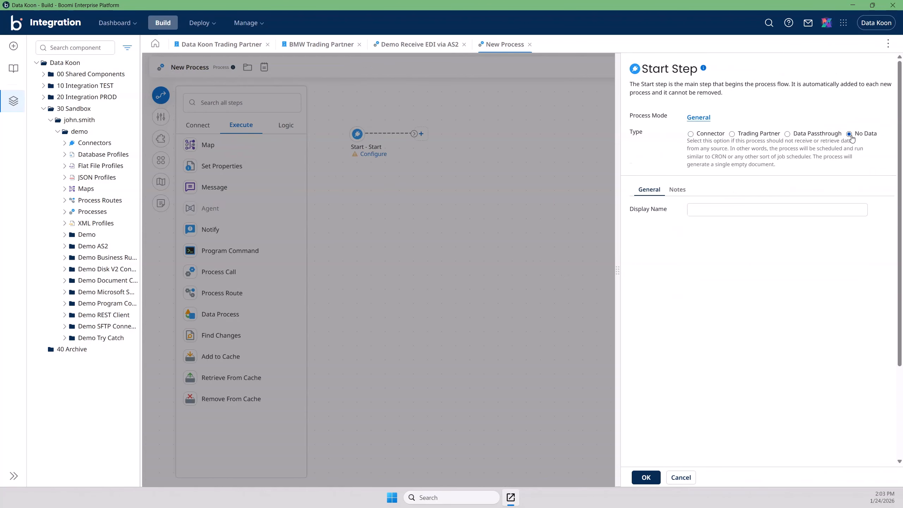
left_click(647, 476)
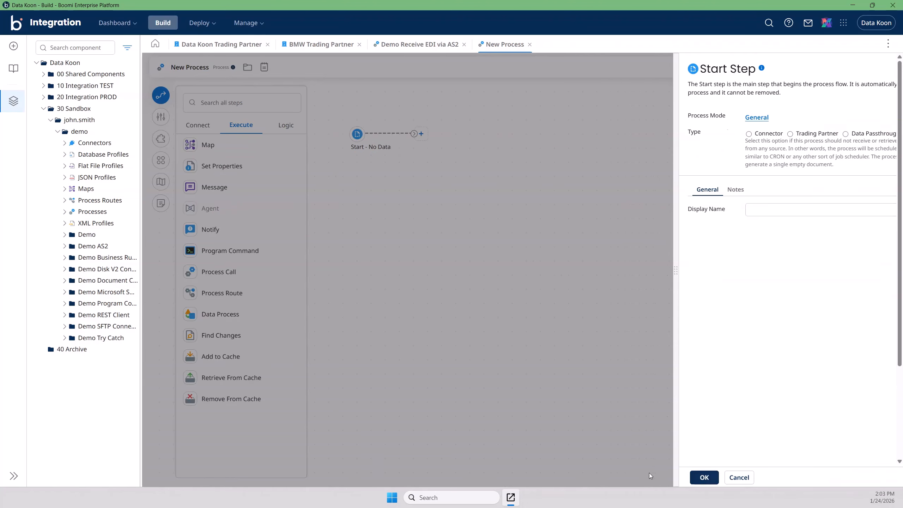
Step: Rename the process to 'Demo Send EDI via AS2' and tidy the component tree
left_click(196, 67)
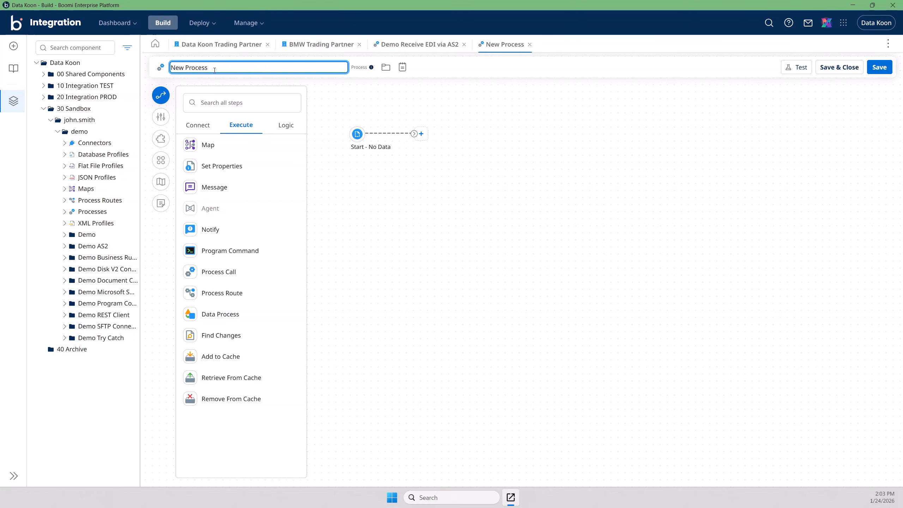
left_click_drag(210, 68, 103, 64)
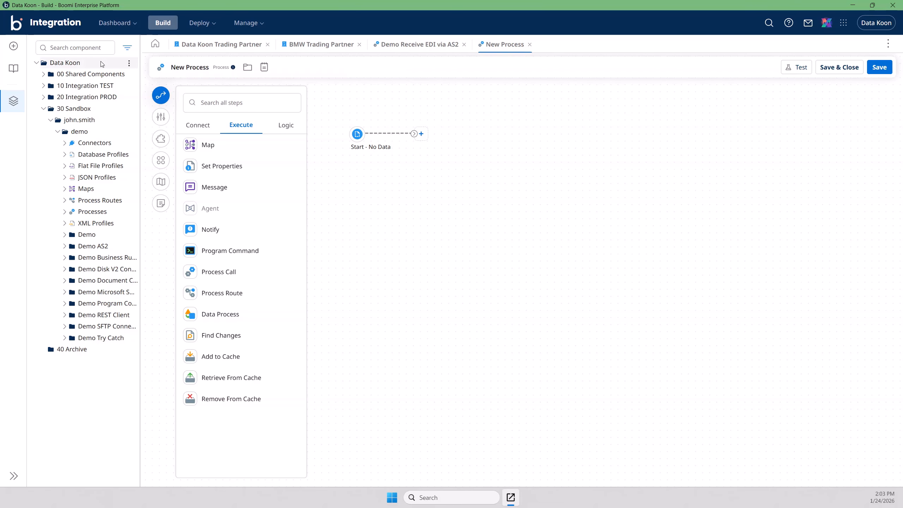
left_click(192, 67)
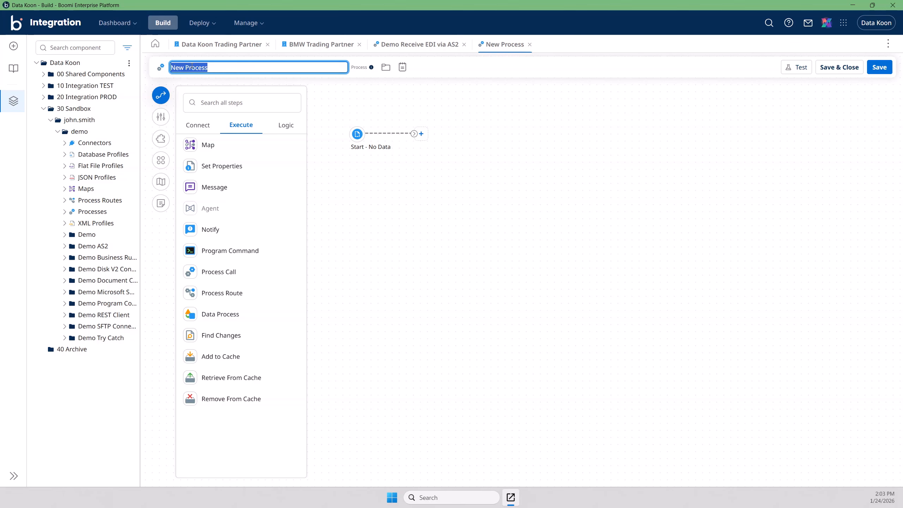
type("Demo Send EDI via AS2")
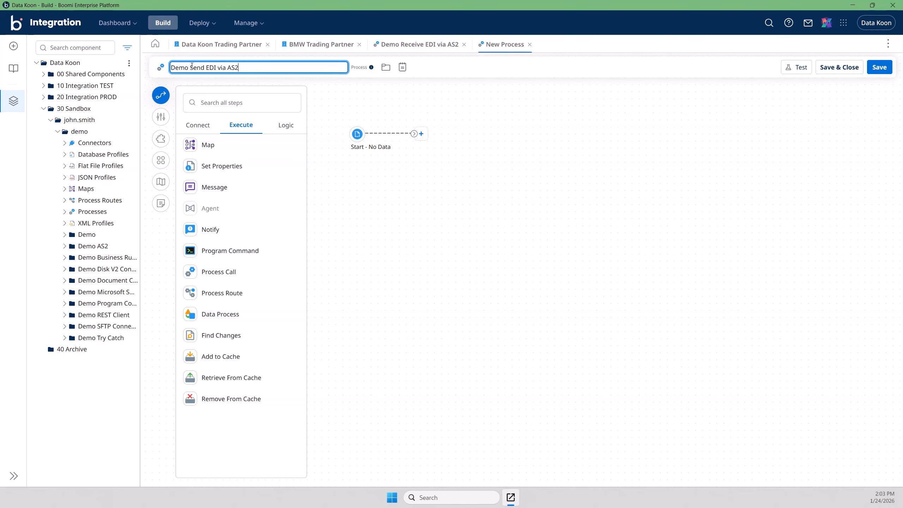
key("Return")
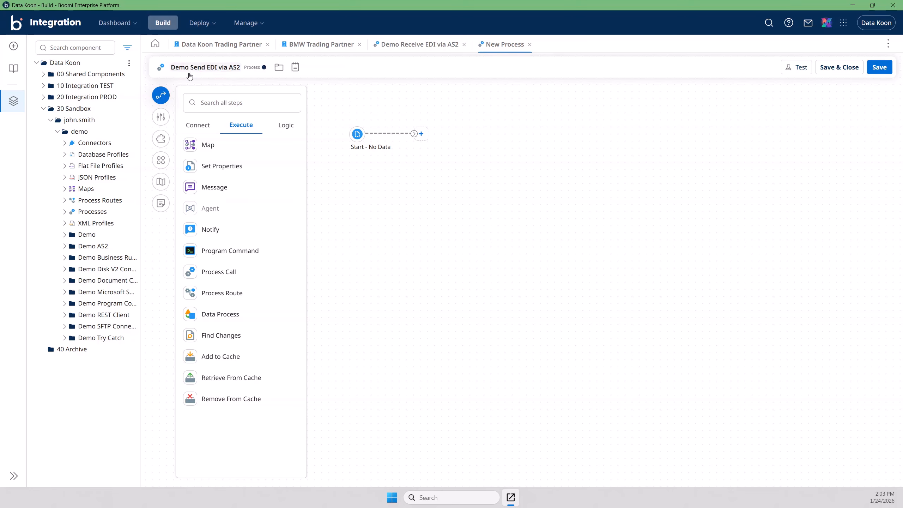
left_click(44, 109)
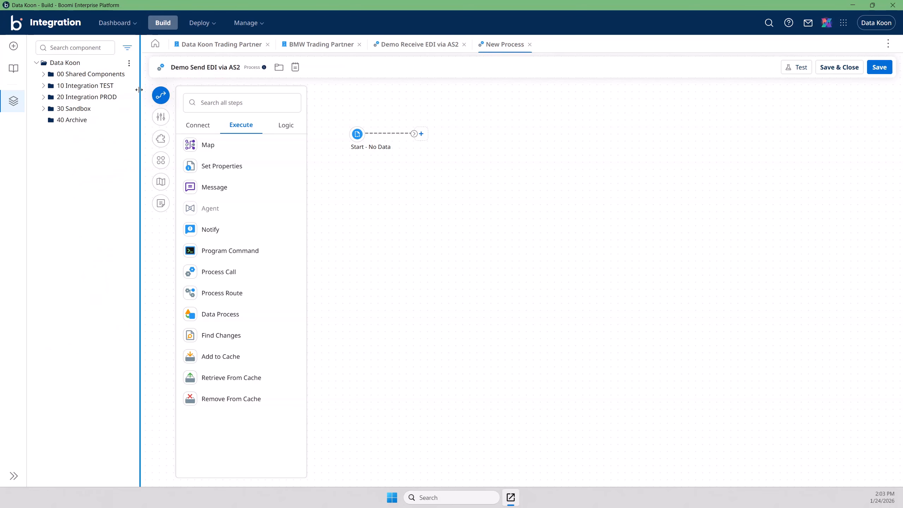
left_click_drag(140, 94, 132, 94)
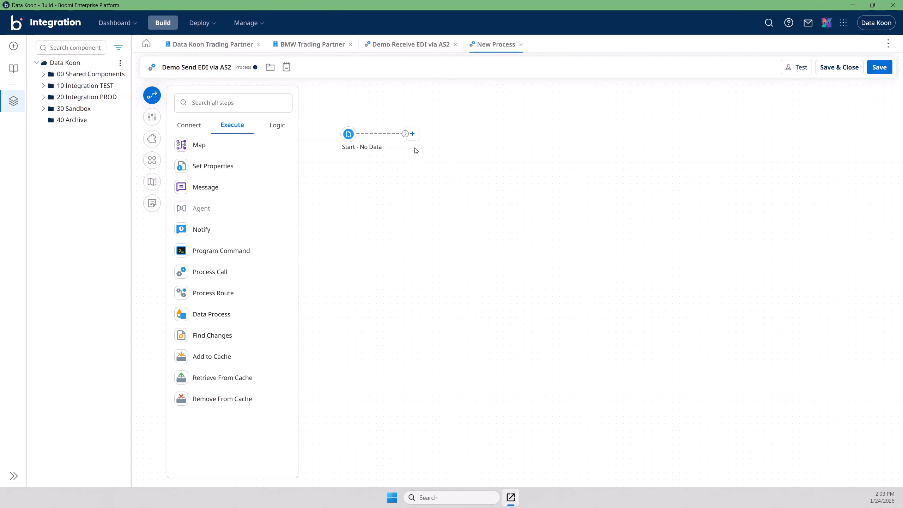
Step: Save the process and add an AS2 Client connector step after Start
left_click(879, 68)
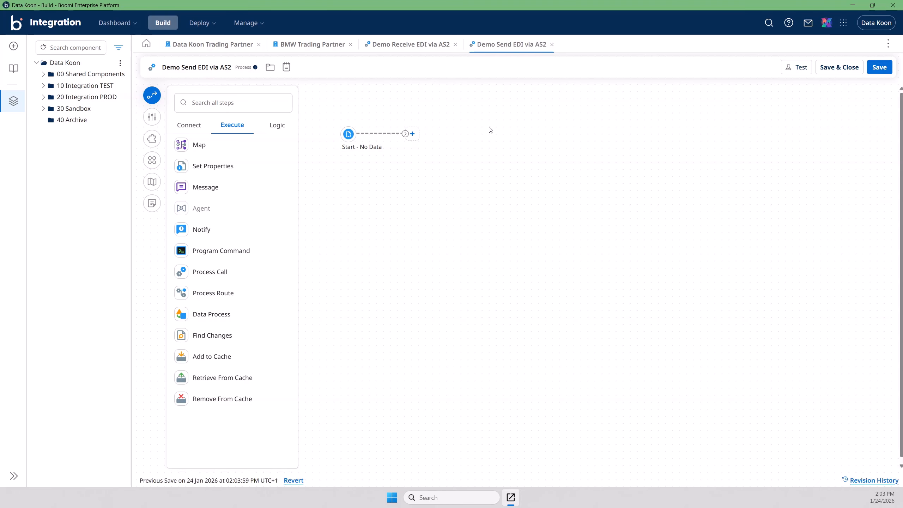
left_click(412, 134)
type("as2")
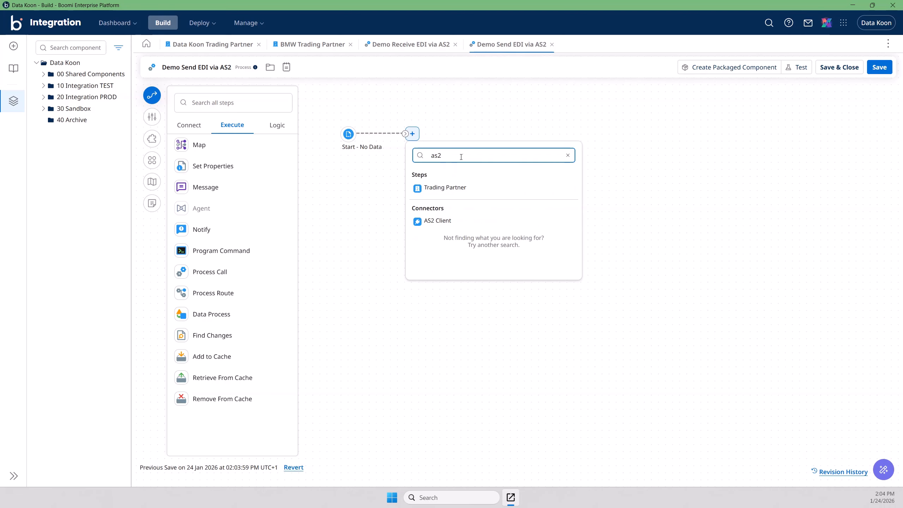
left_click(441, 224)
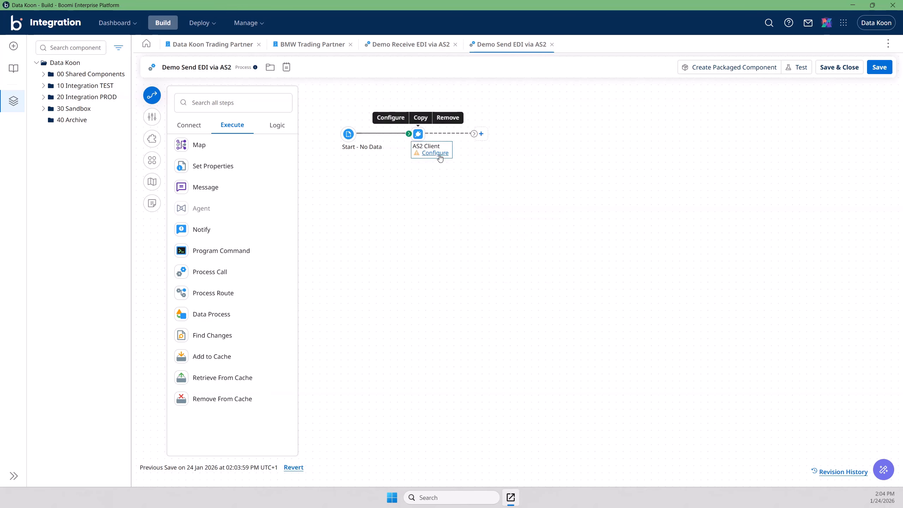
Step: End the flow with a Stop step after AS2 Client and bring up the AS2 Client settings
left_click(486, 138)
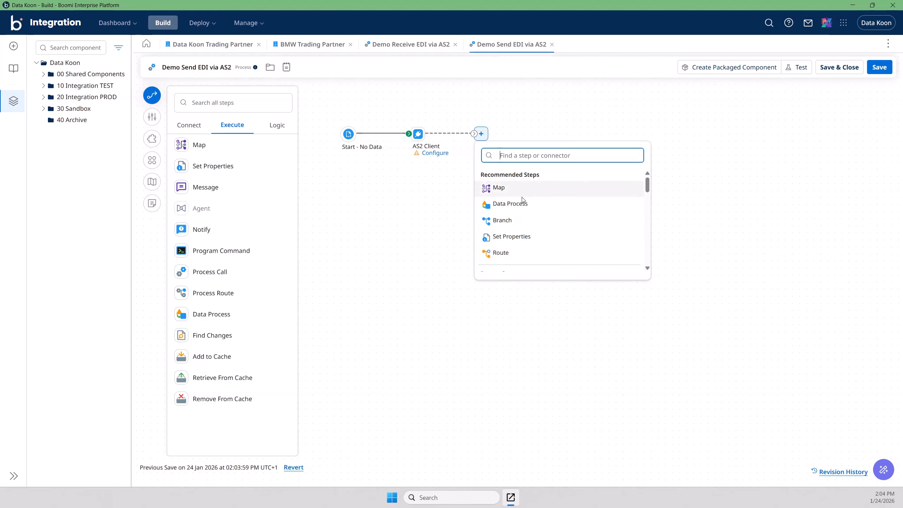
type("sto")
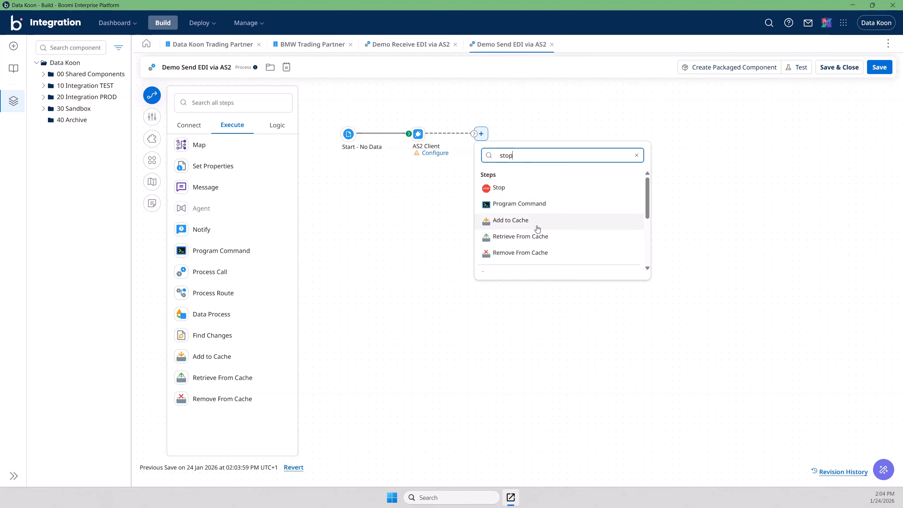
type("p")
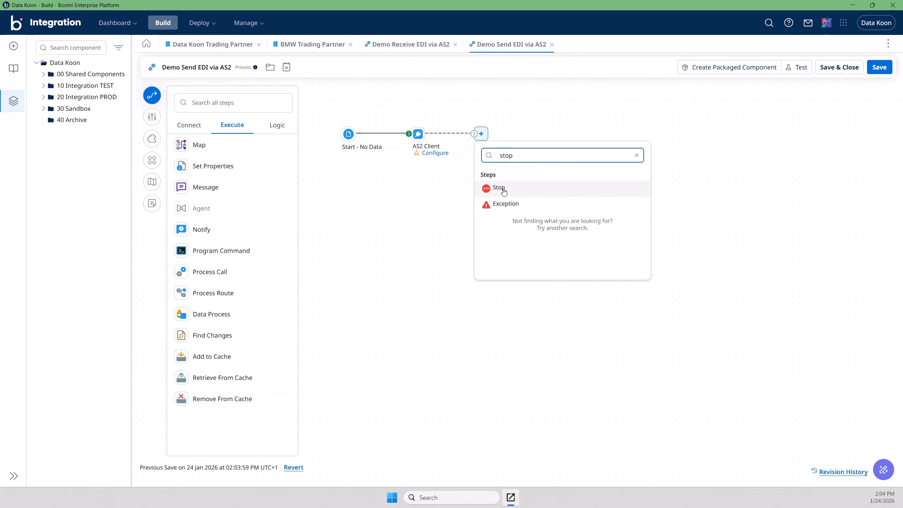
left_click(514, 191)
left_click(425, 149)
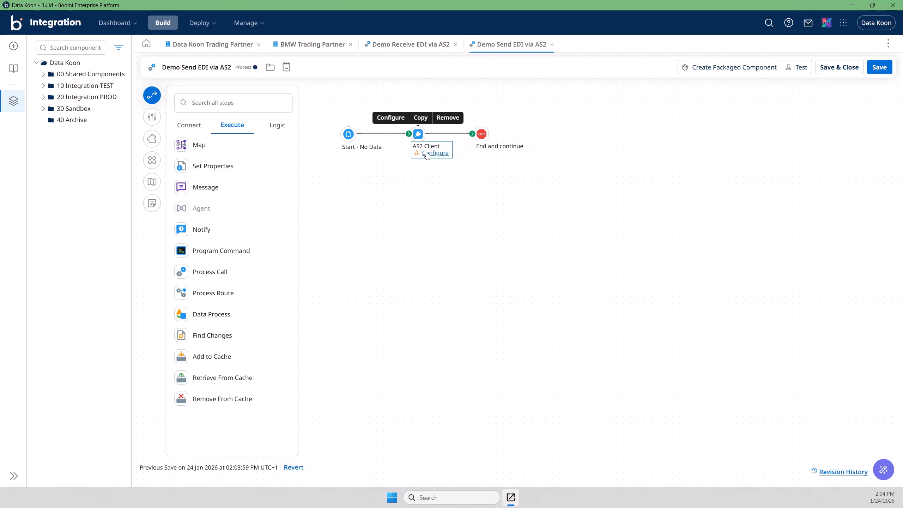
left_click(427, 154)
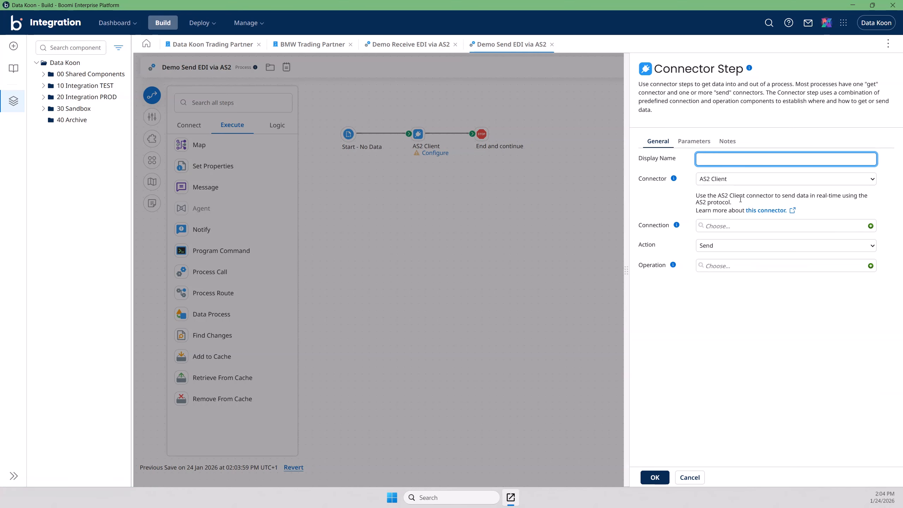
Step: Create a connection named Demo AS2 Client Connection with the partner's AS2 URL and save it
left_click(837, 232)
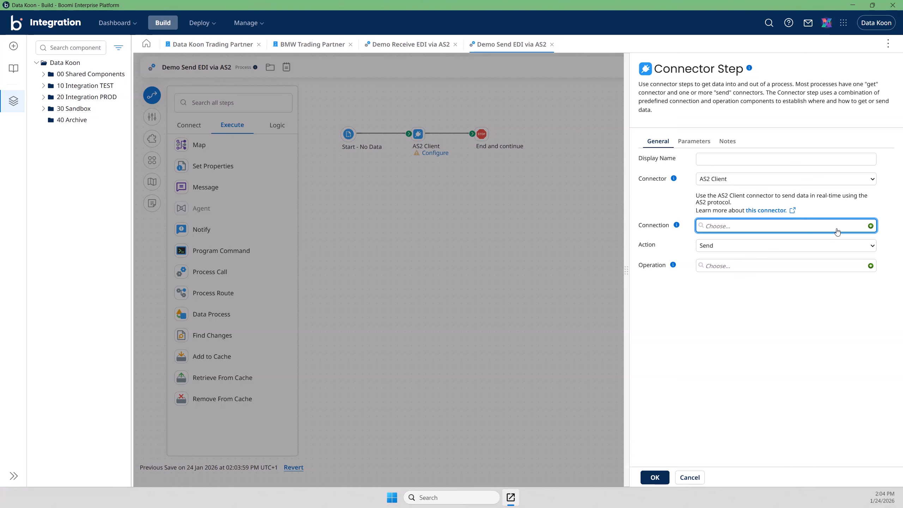
left_click(870, 227)
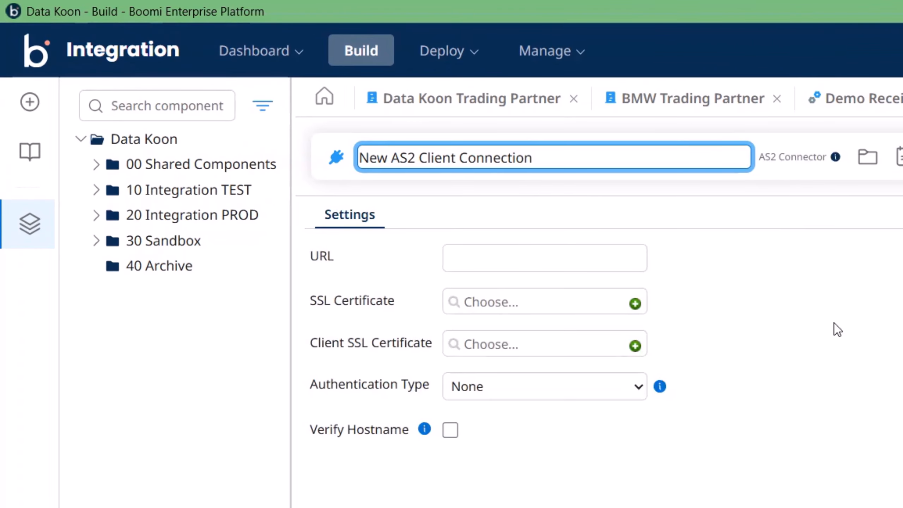
double_click(383, 157)
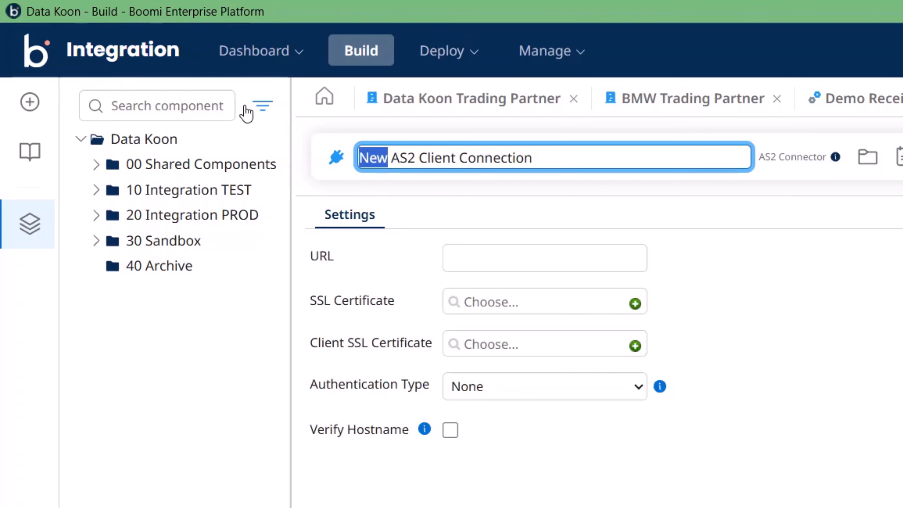
type("Demo")
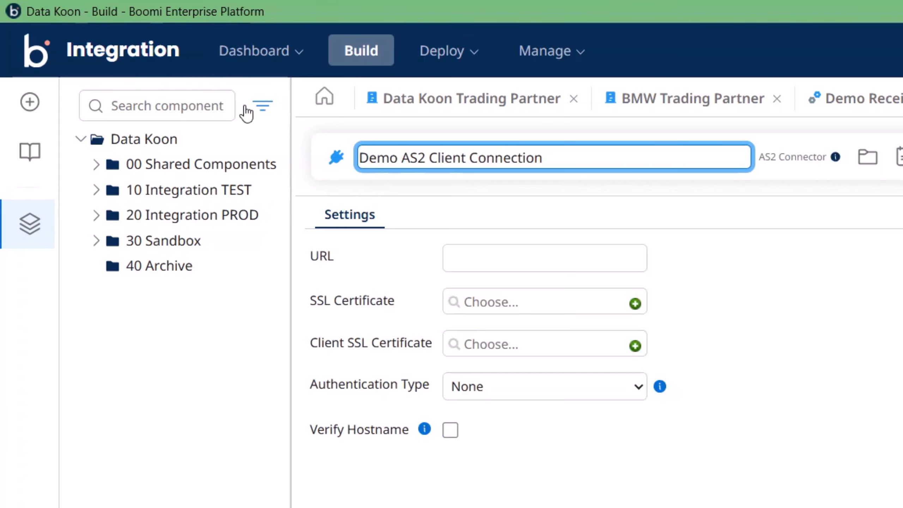
left_click(479, 256)
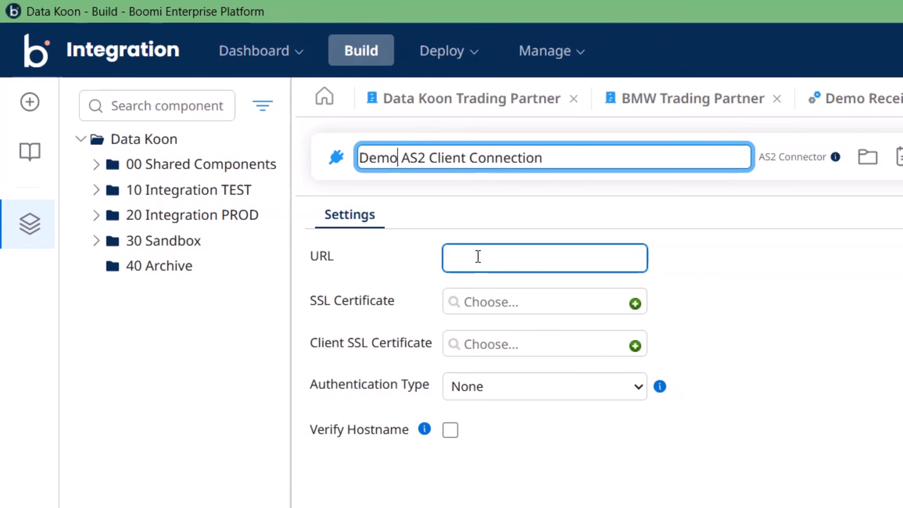
left_click(478, 256)
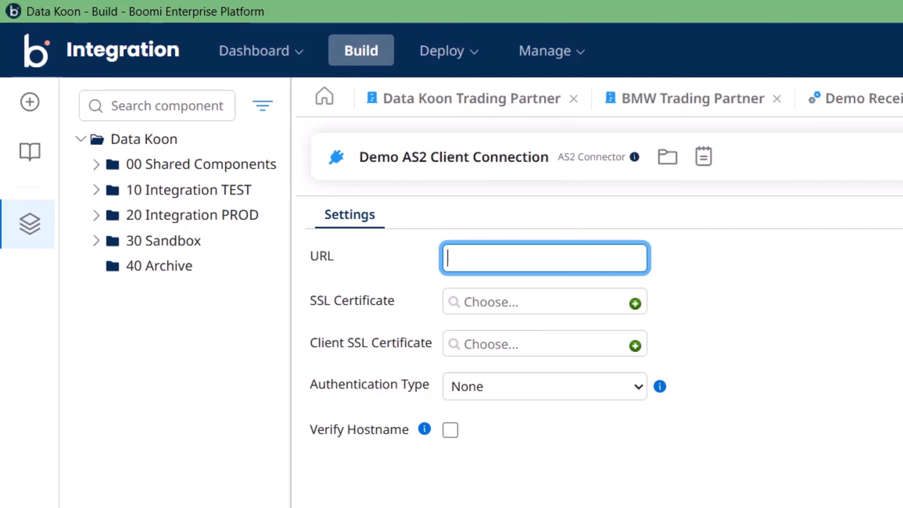
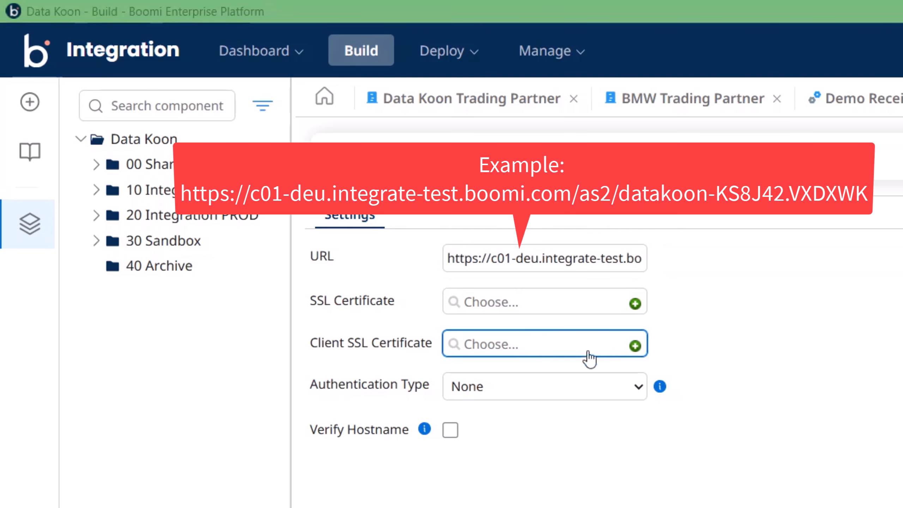
left_click(487, 266)
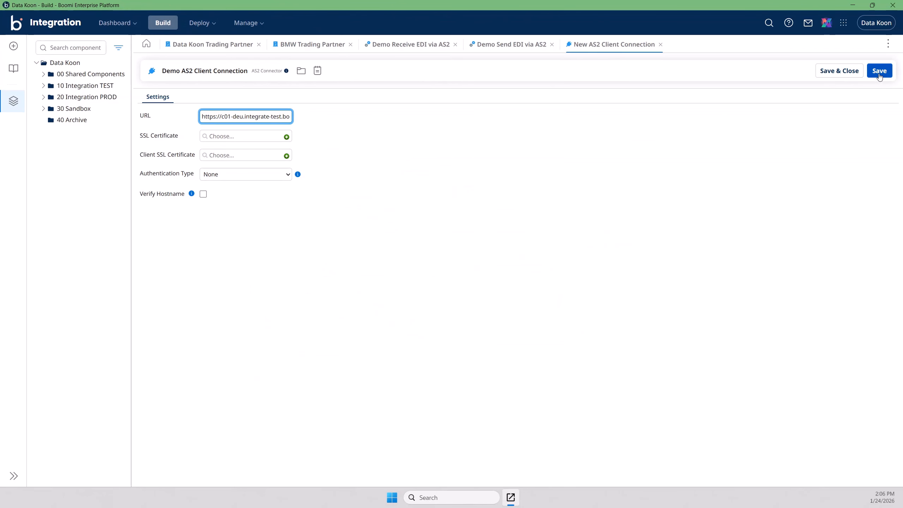
left_click(881, 75)
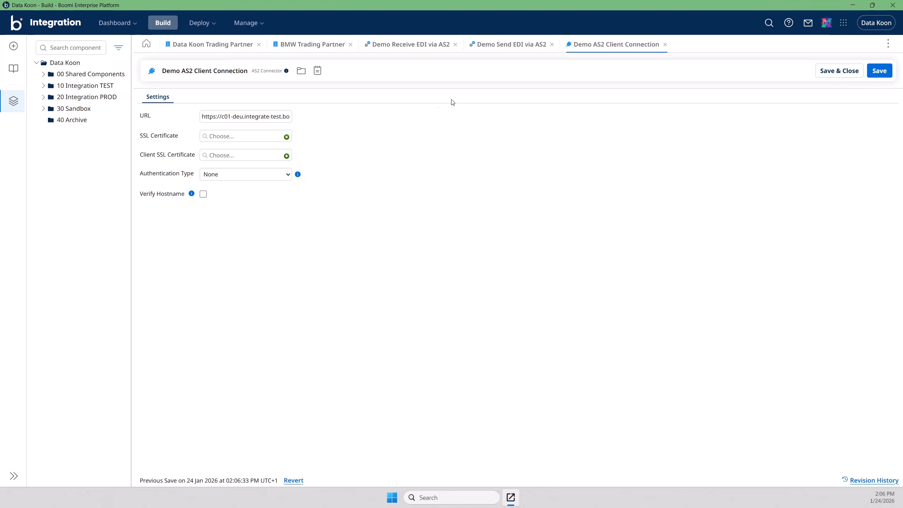
Step: Keep the Send action and create a new operation named Demo AS2 Client Connector Operation
left_click(504, 50)
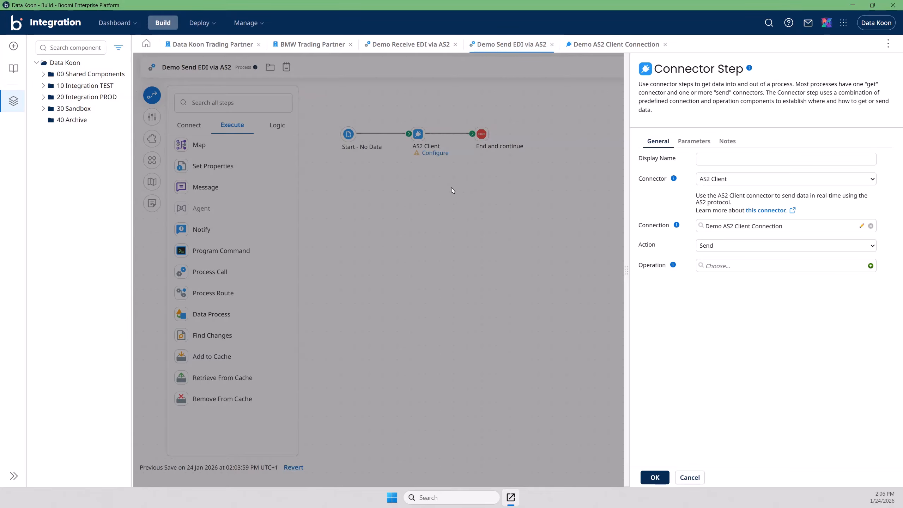
left_click(709, 247)
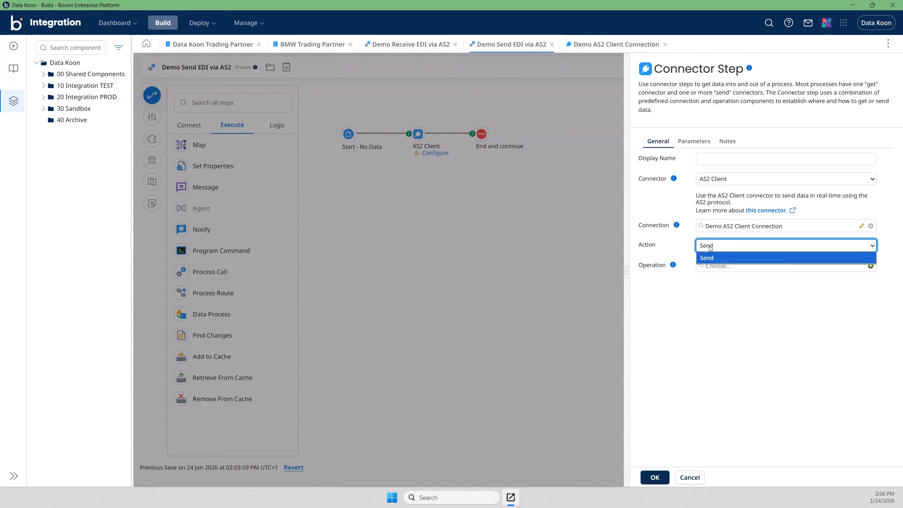
left_click(709, 247)
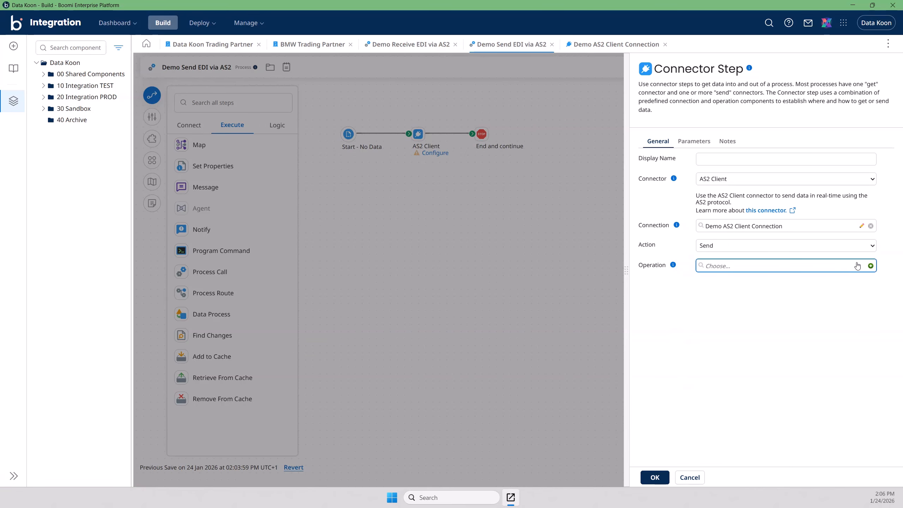
left_click(870, 266)
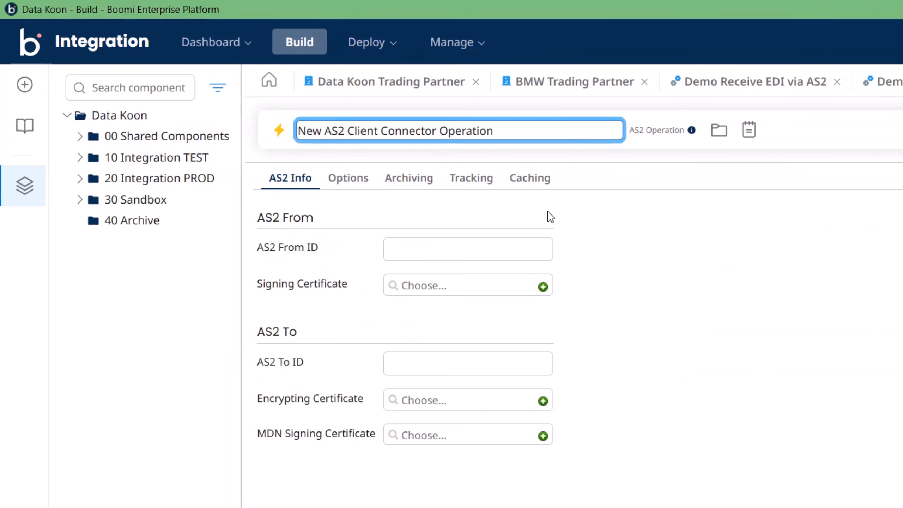
left_click_drag(325, 130, 297, 130)
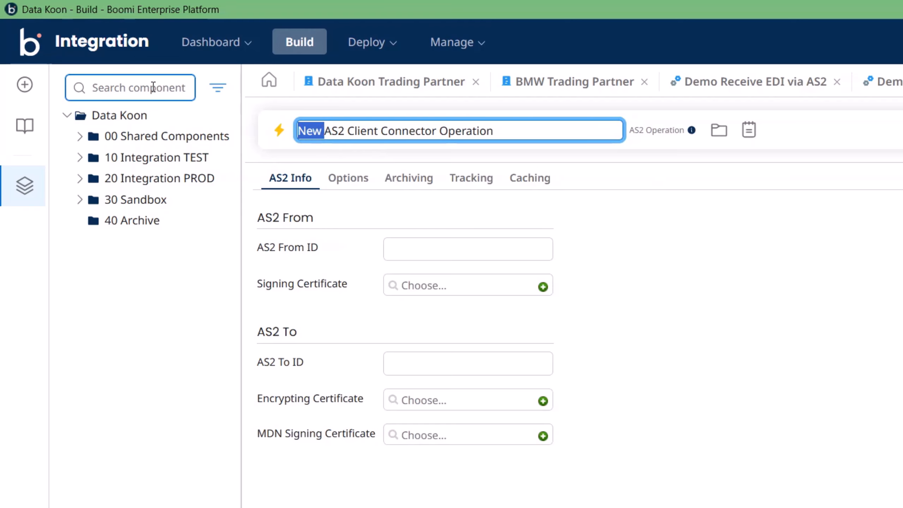
type("Demo")
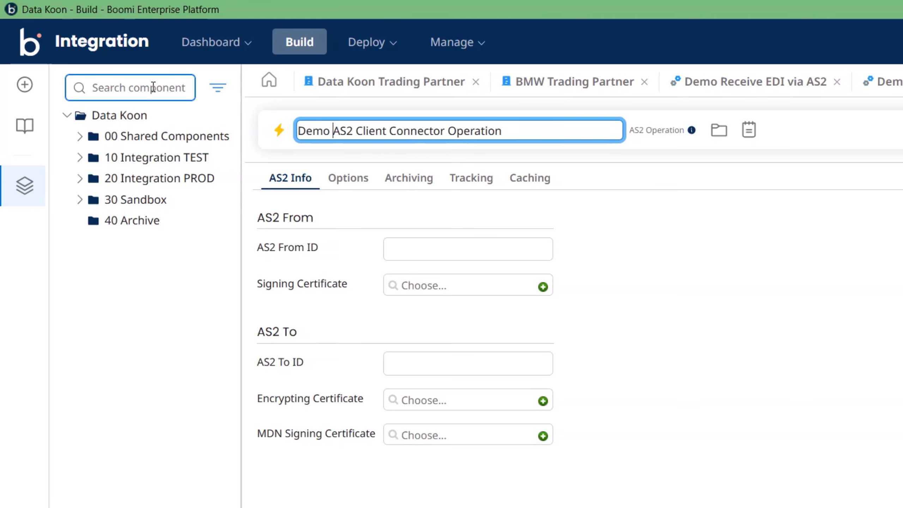
left_click(330, 222)
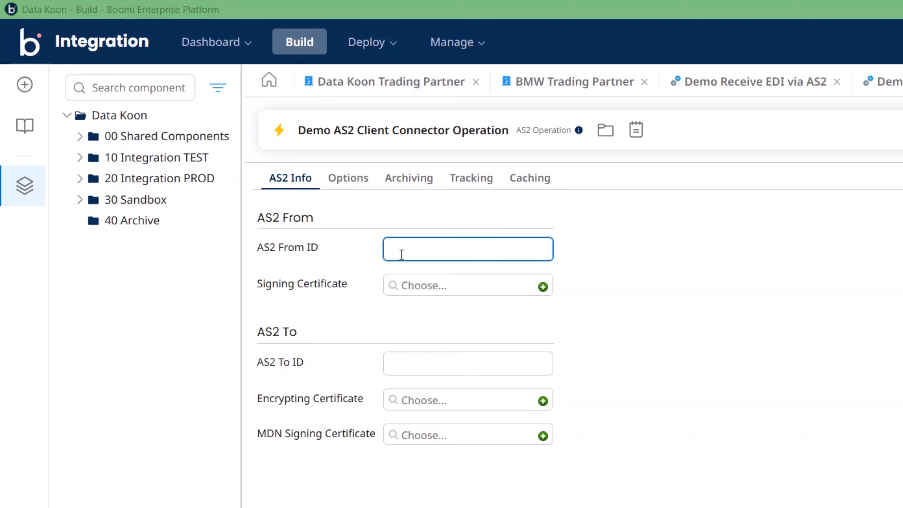
Step: Set AS2 From ID to BMW_AS2_TEST and AS2 To ID to DataKoon_AS2_TEST
left_click(438, 250)
type("BMW_AS2_TEST")
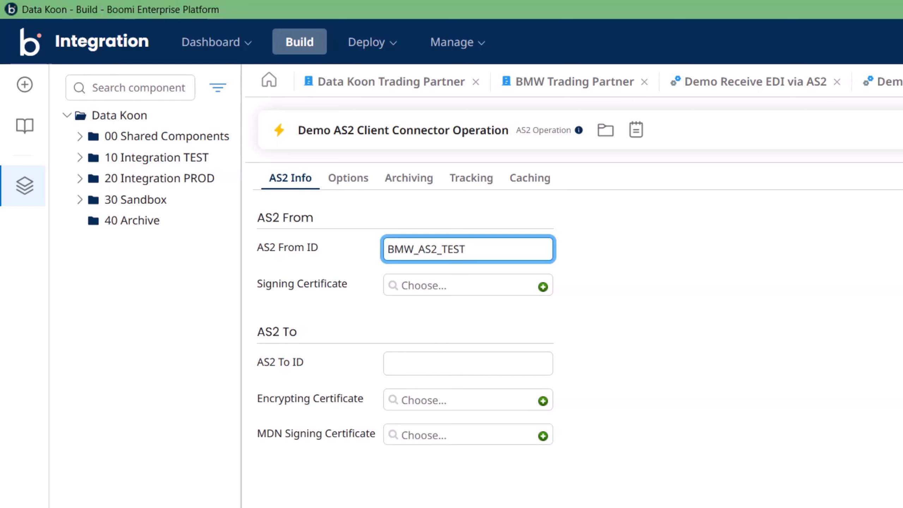
key("alt+Tab")
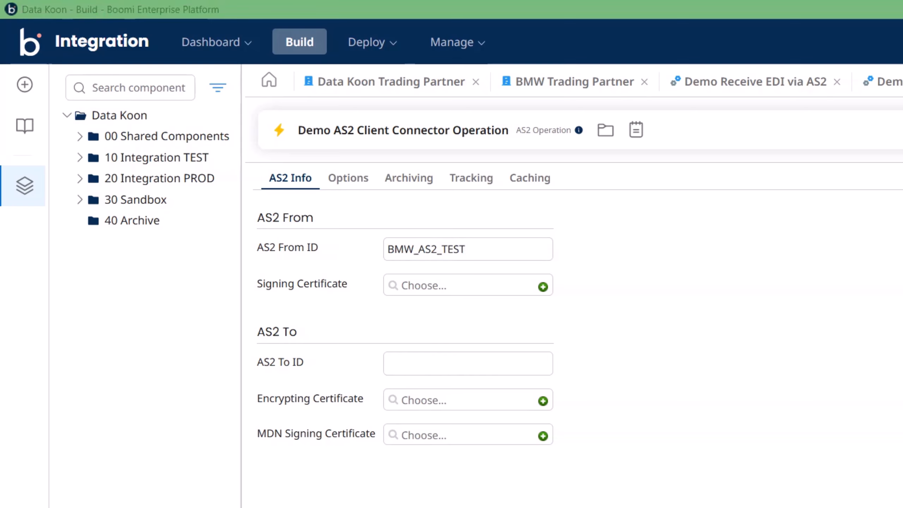
left_click(426, 363)
type("DataKoon_AS2_TEST")
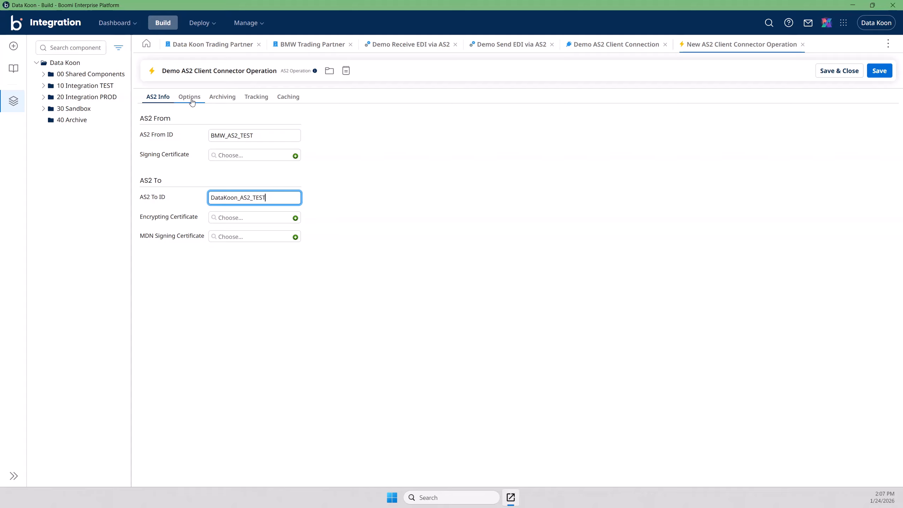
Step: Turn off Request MDN in the message options, review the other tabs, and save the operation
left_click(191, 101)
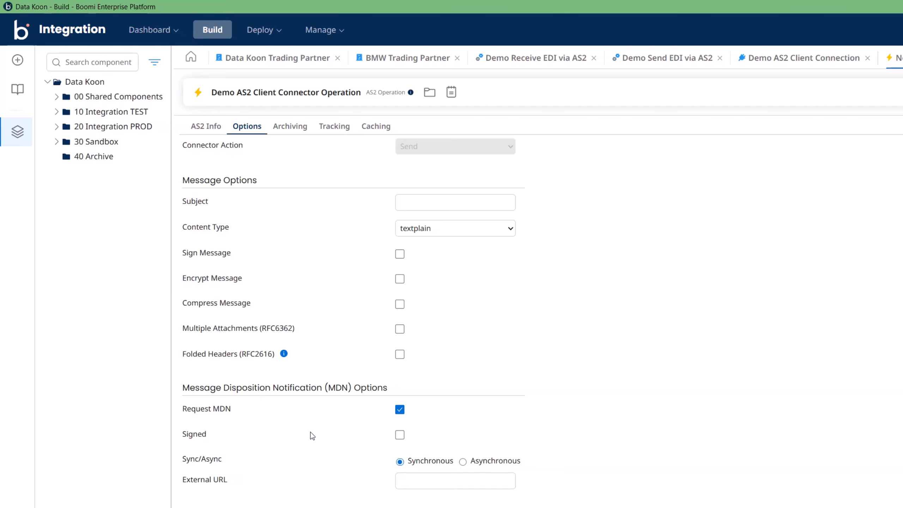
left_click(399, 409)
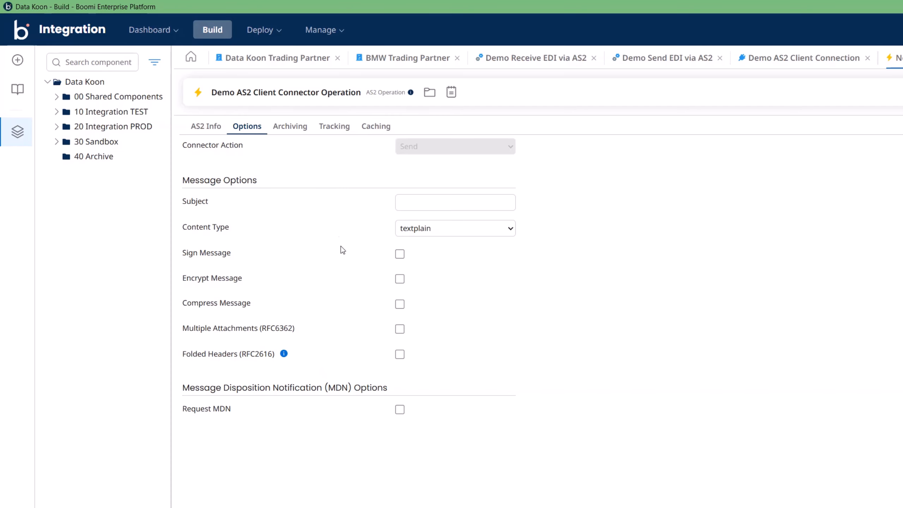
left_click(295, 129)
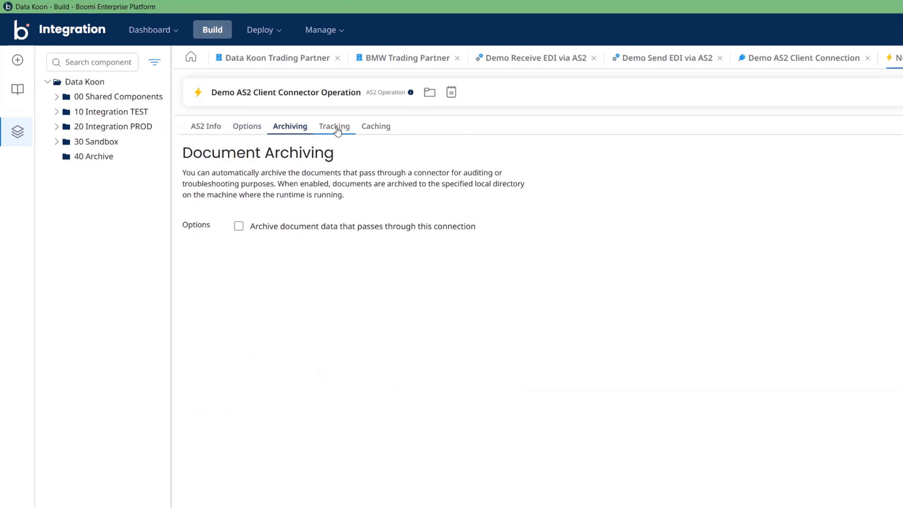
left_click(337, 132)
left_click(375, 126)
left_click(336, 128)
left_click(292, 131)
left_click(246, 127)
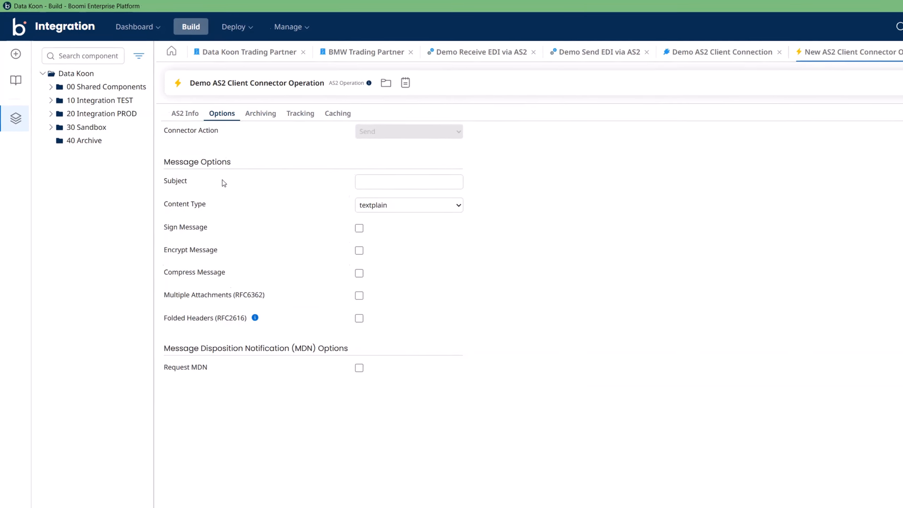
left_click(189, 118)
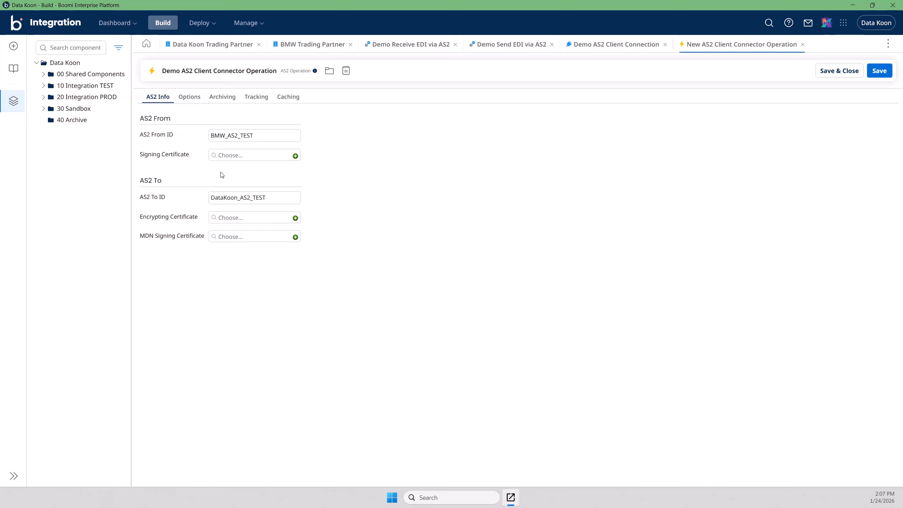
left_click(879, 71)
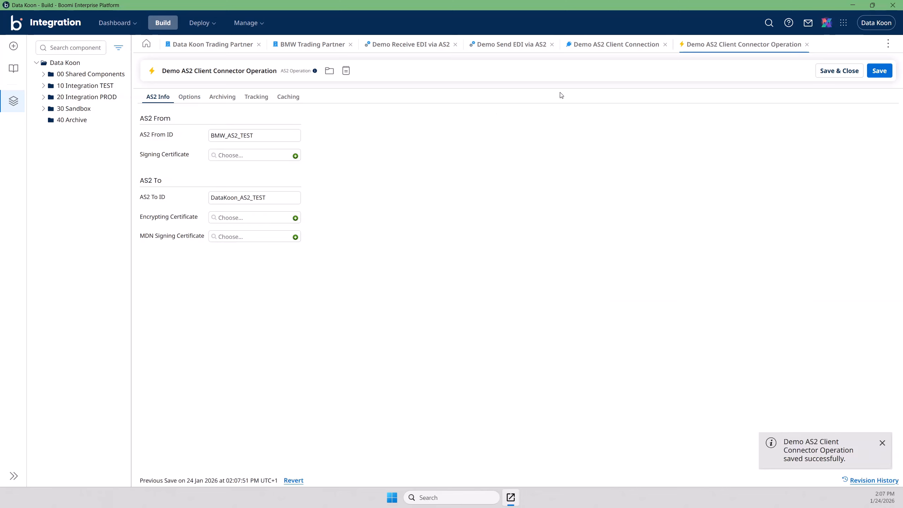
Step: Review the connector step's General, Parameters and Notes tabs and confirm the step with OK
left_click(612, 50)
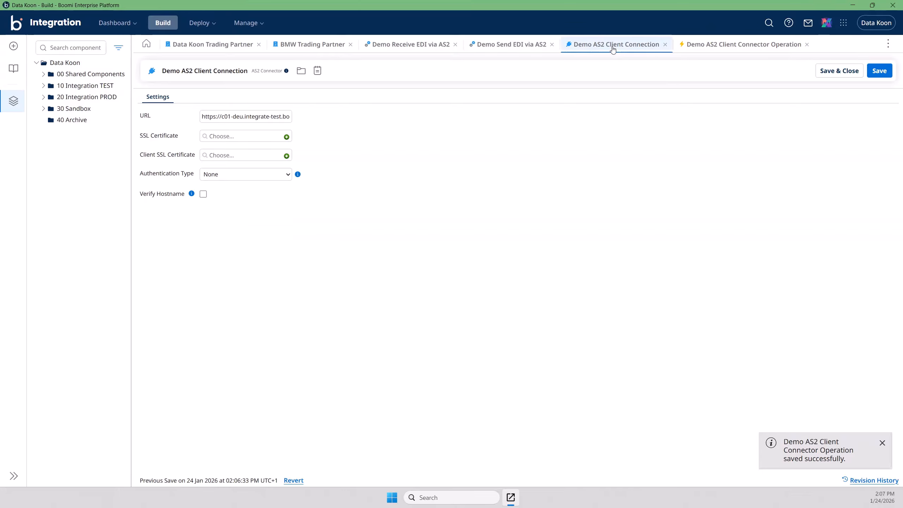
left_click(510, 49)
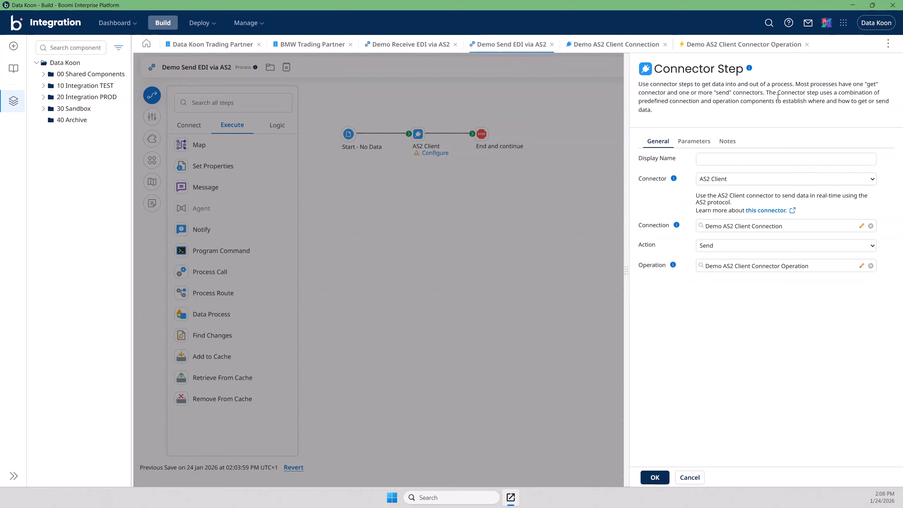
left_click(693, 141)
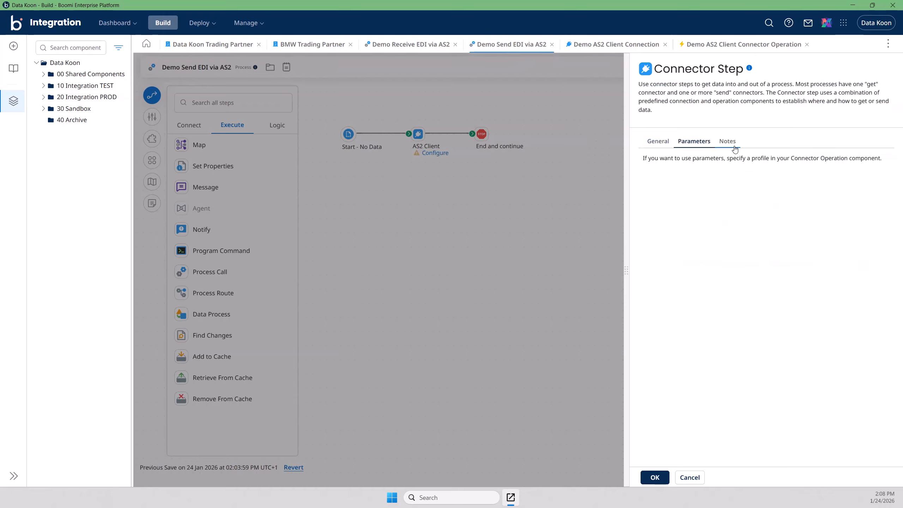
left_click(733, 145)
left_click(666, 145)
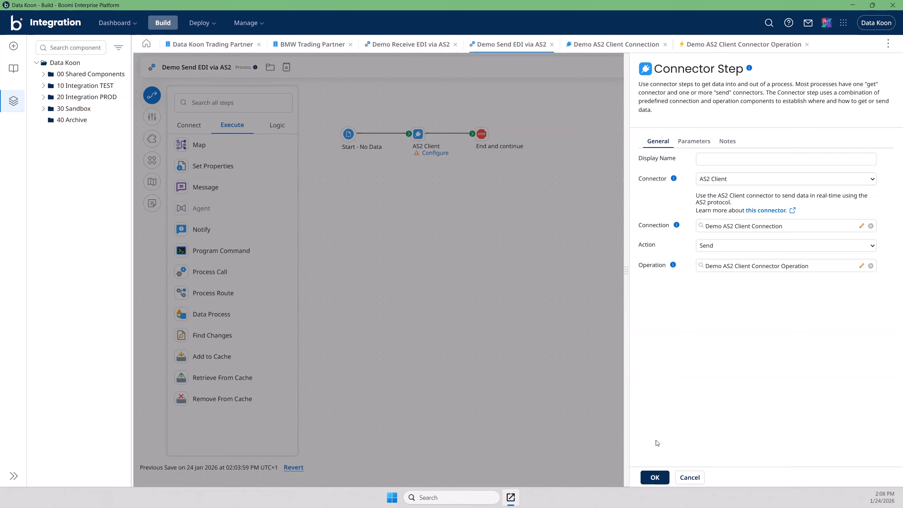
left_click(655, 477)
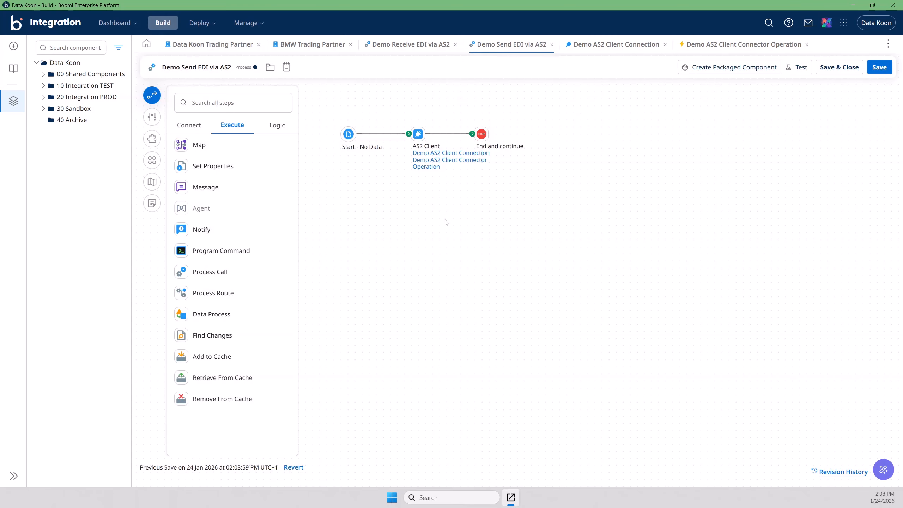
Step: Insert a Message step after Start and connect its output to AS2 Client
left_click(387, 134)
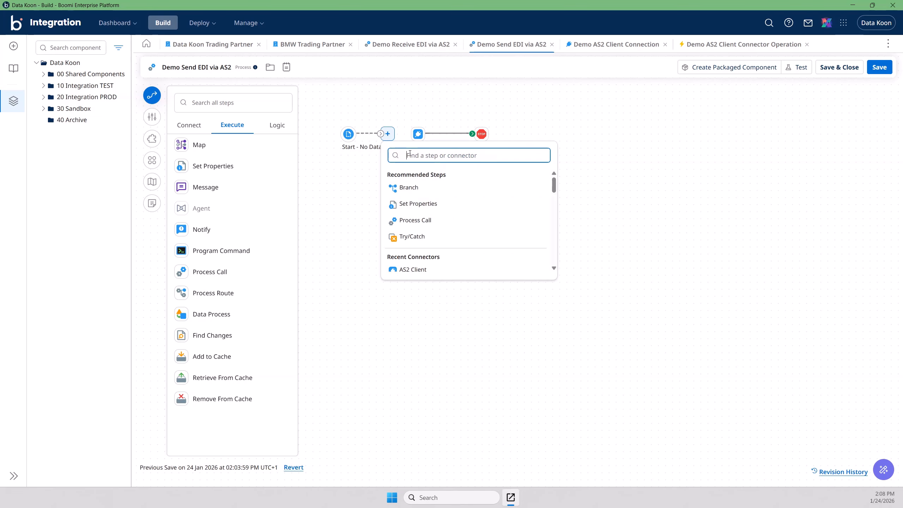
type("Message")
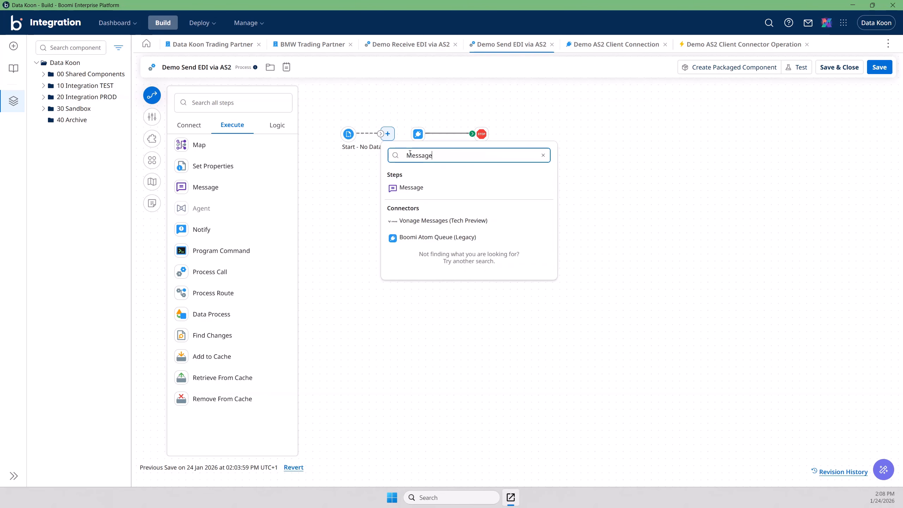
left_click(411, 188)
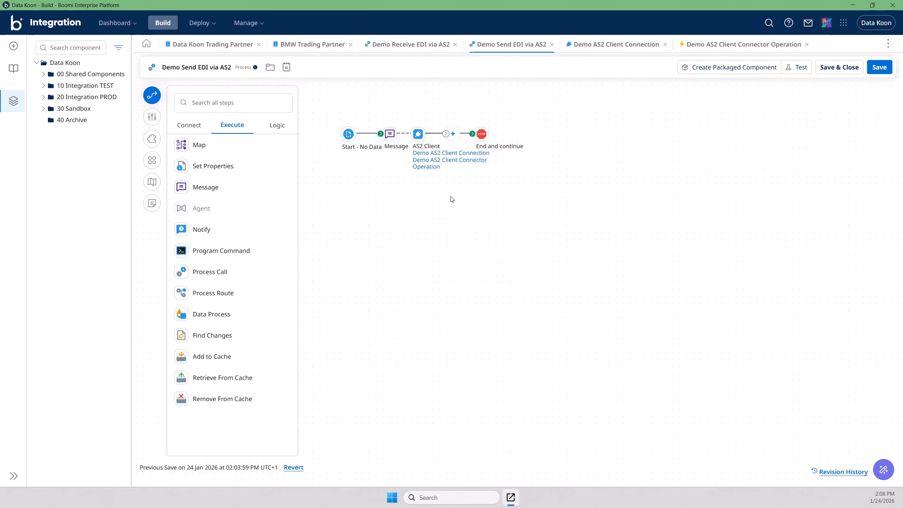
mouse_move(389, 133)
left_click_drag(390, 133, 382, 233)
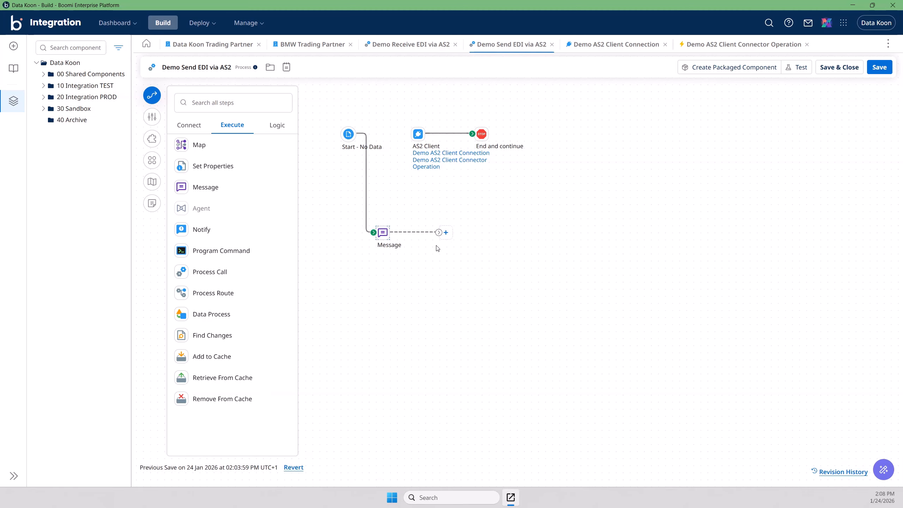
left_click_drag(440, 233, 416, 133)
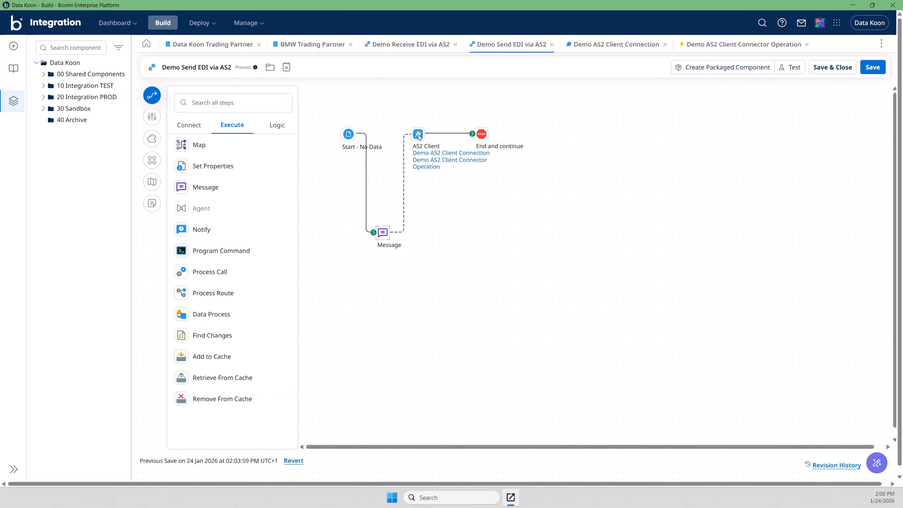
Step: Arrange the shapes into a straight line, saving the process first
left_click(148, 162)
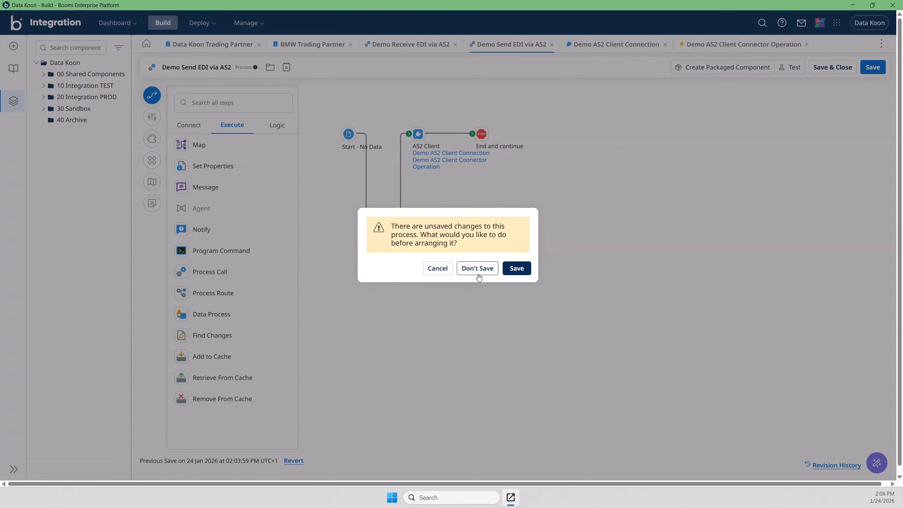
left_click(515, 270)
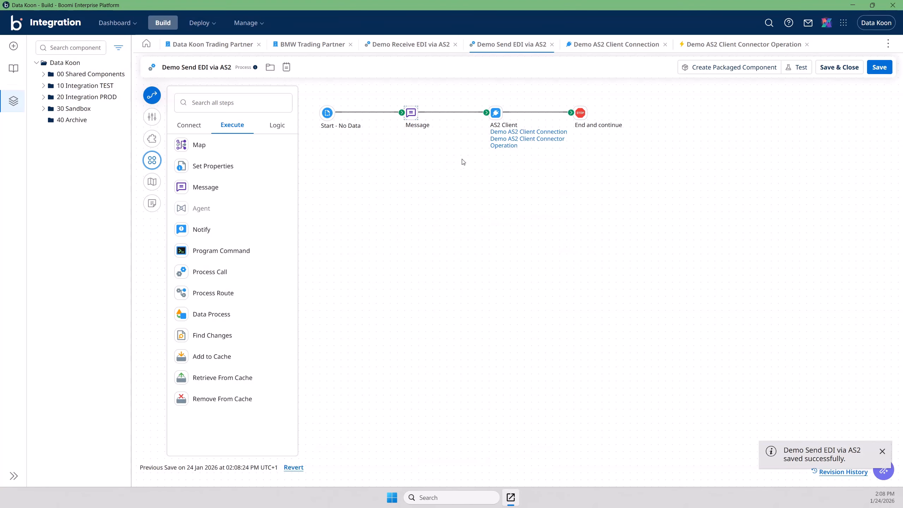
left_click(418, 126)
Step: Set the Message step's display name to 'X12 850 Purchase Order (OK)' and switch to Notepad++
double_click(411, 113)
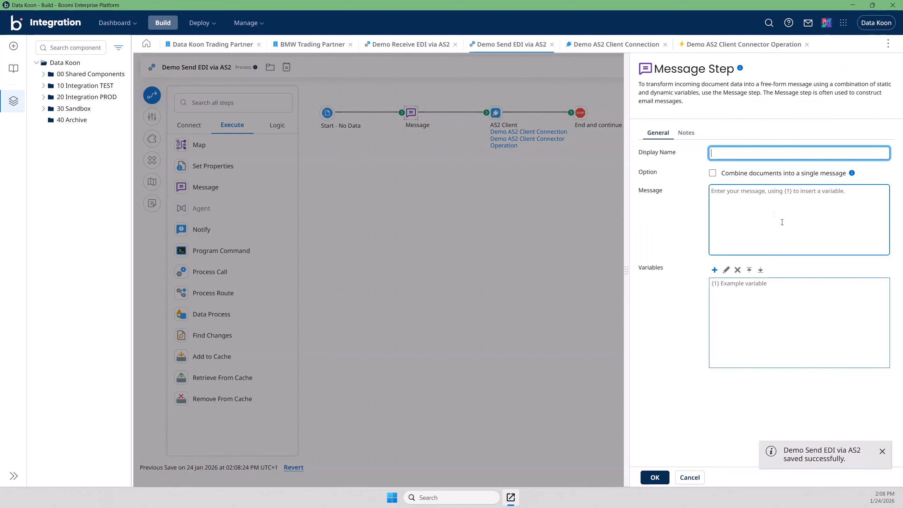
left_click(723, 152)
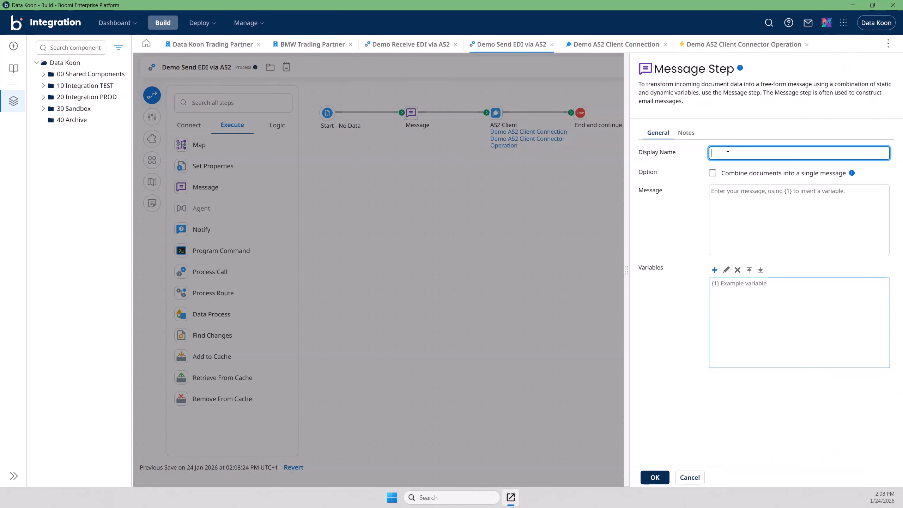
type("X12 850")
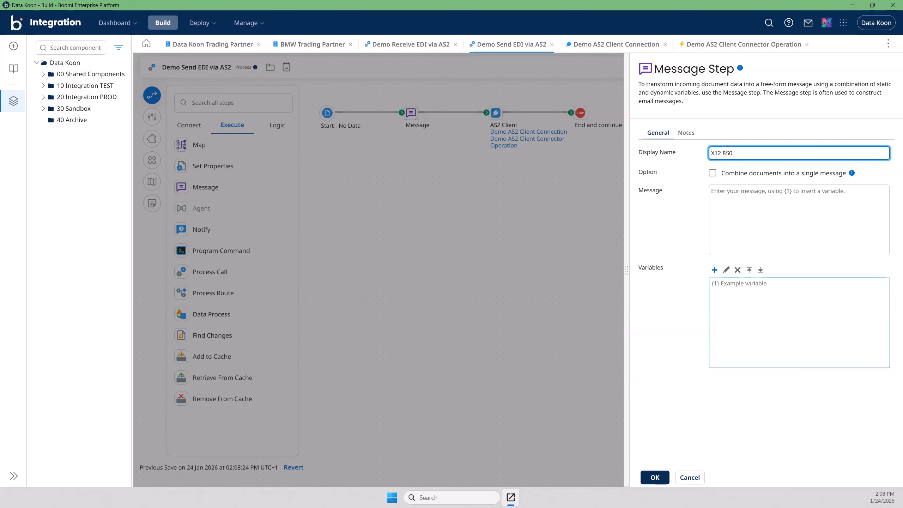
type(" Purchase Order (OK")
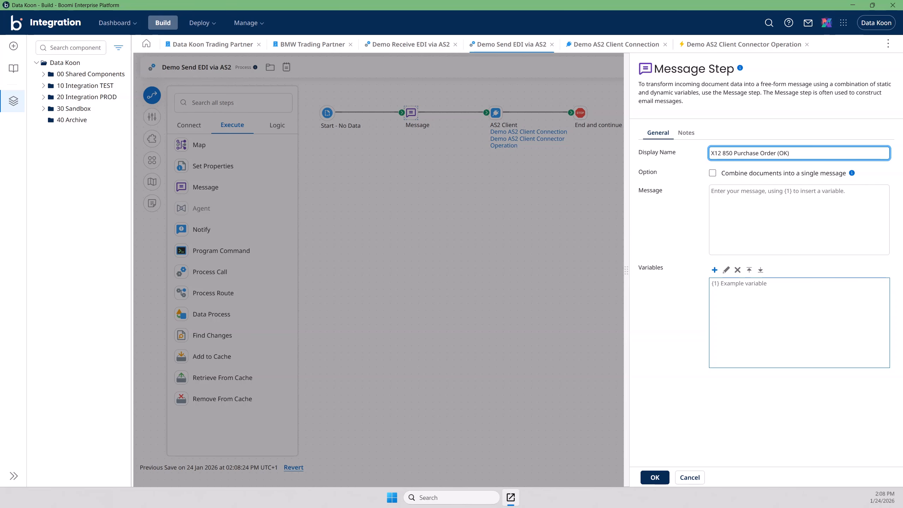
key("alt+Tab")
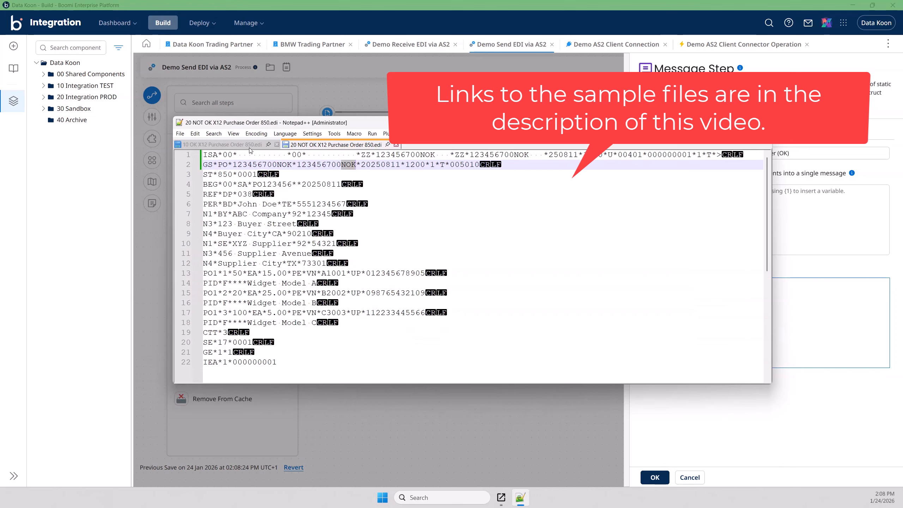
left_click(249, 145)
left_click(245, 163)
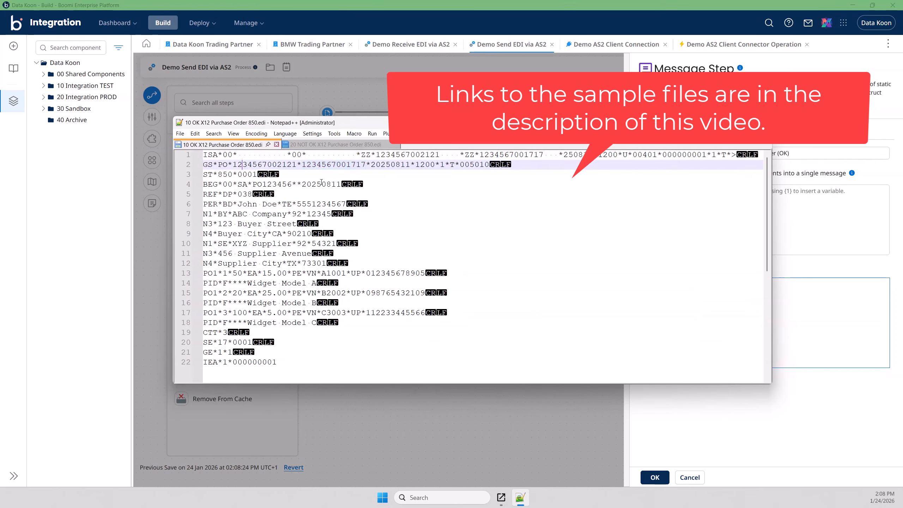
double_click(329, 164)
double_click(429, 155)
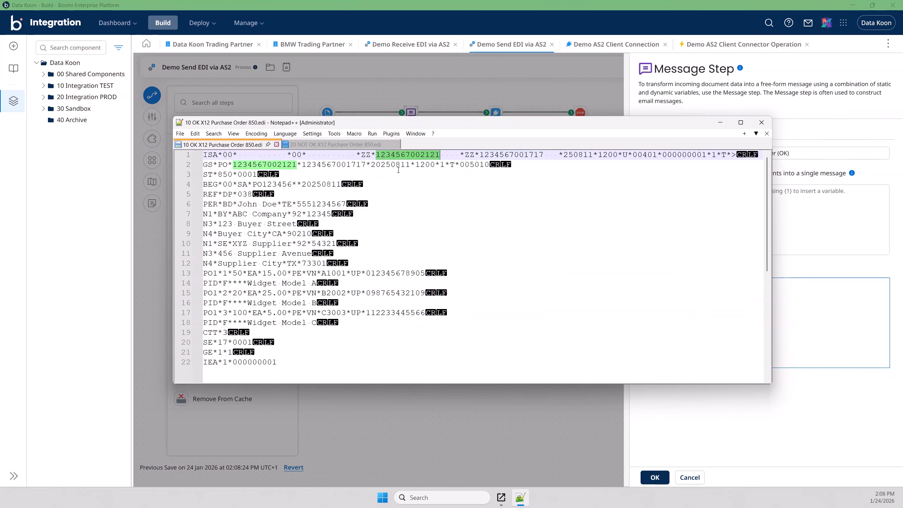
left_click(395, 165)
key("ctrl+a")
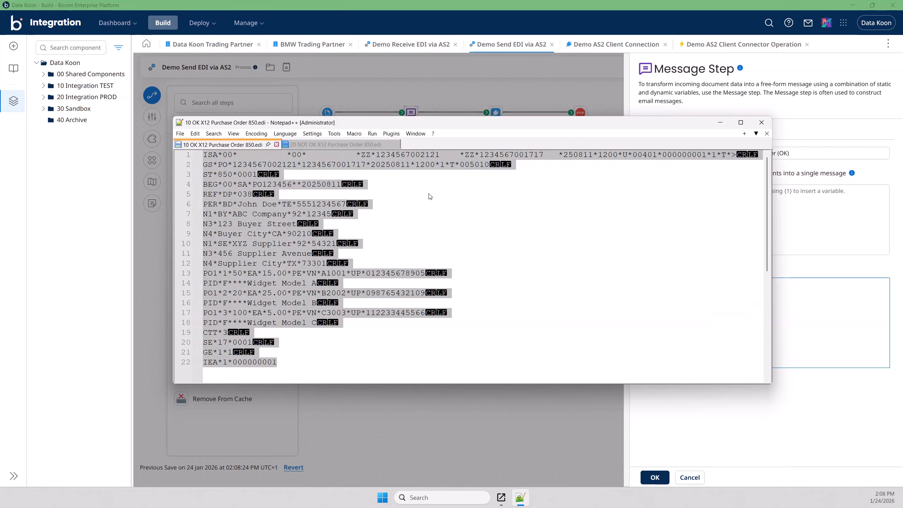
Step: Set the OK step's message to {1}, backed by a Static variable holding the pasted OK 850 EDI text
left_click_drag(420, 124, 902, 171)
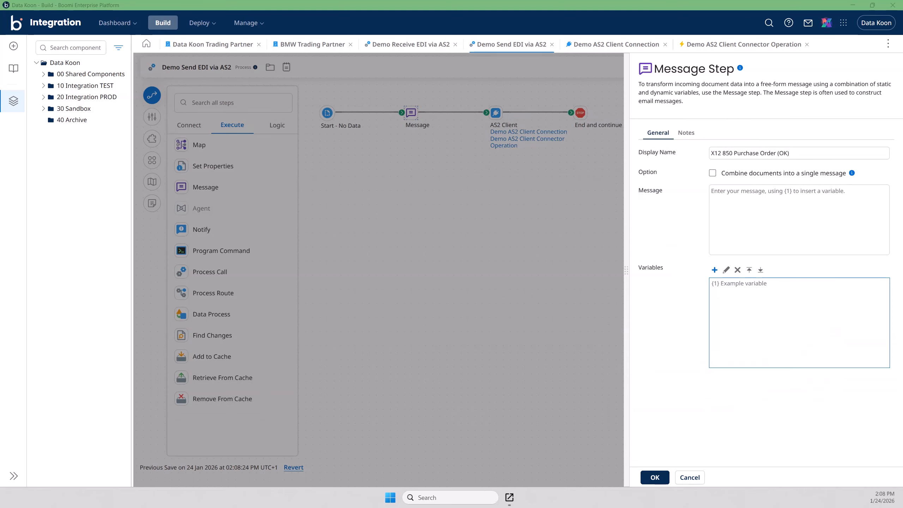
left_click(790, 234)
left_click(729, 192)
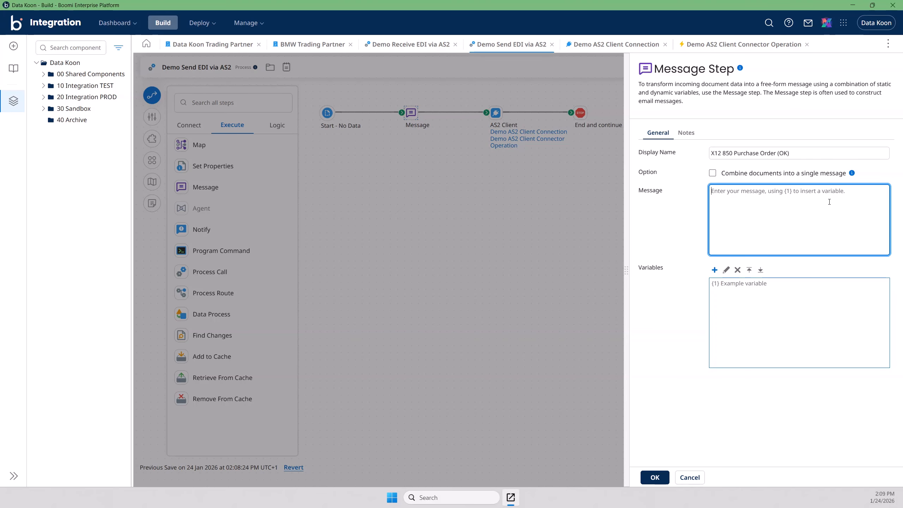
type("{1}")
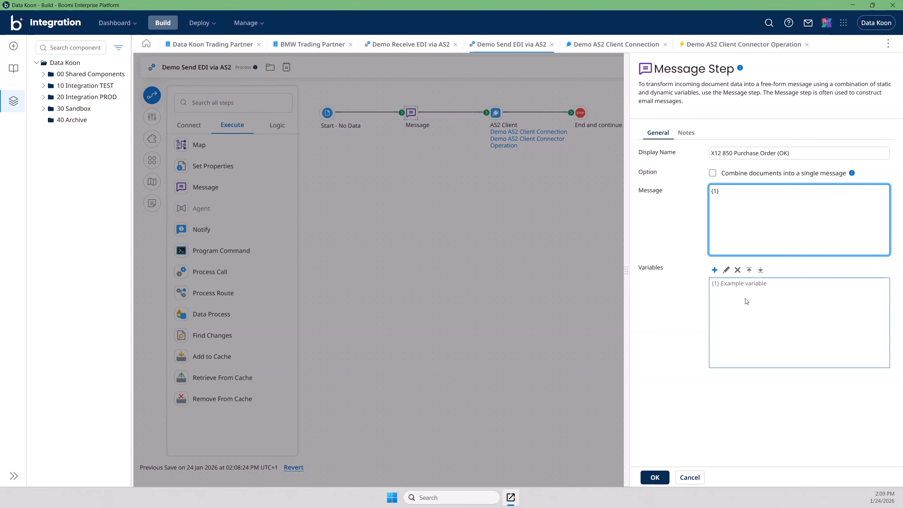
left_click(714, 270)
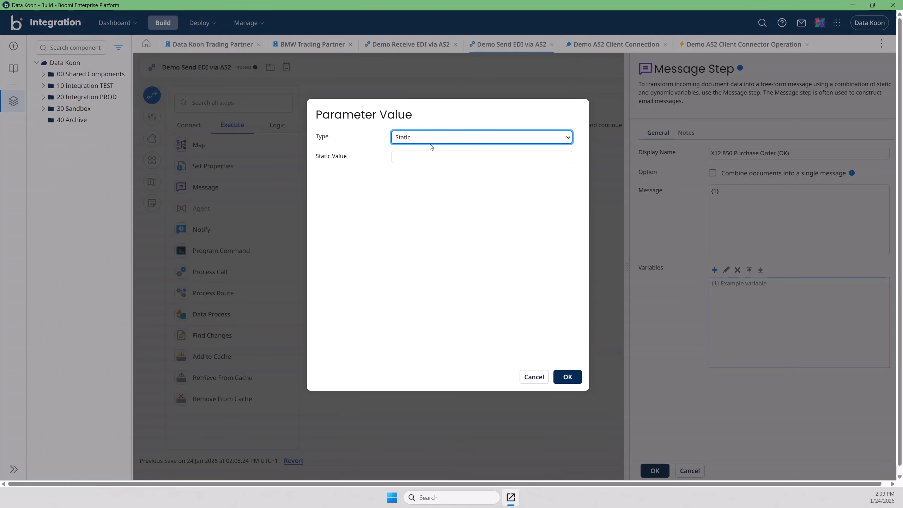
left_click(409, 155)
key("ctrl+v")
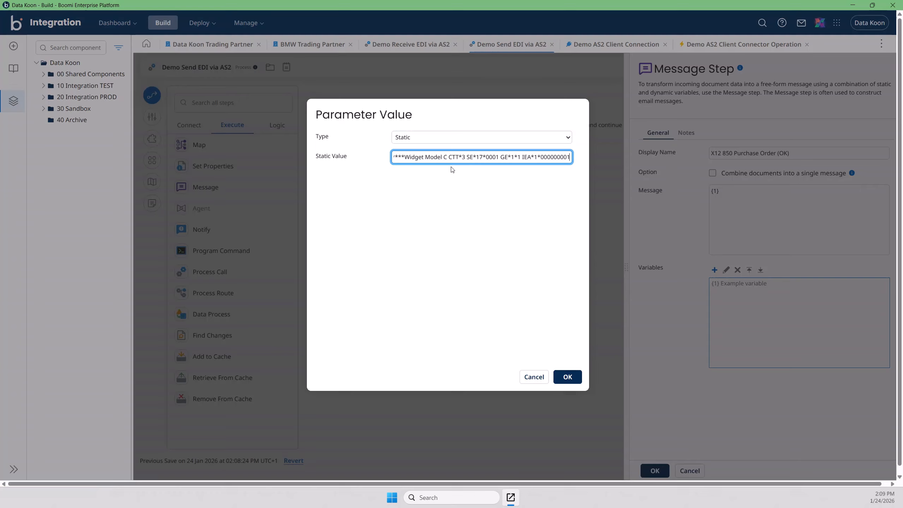
left_click(567, 376)
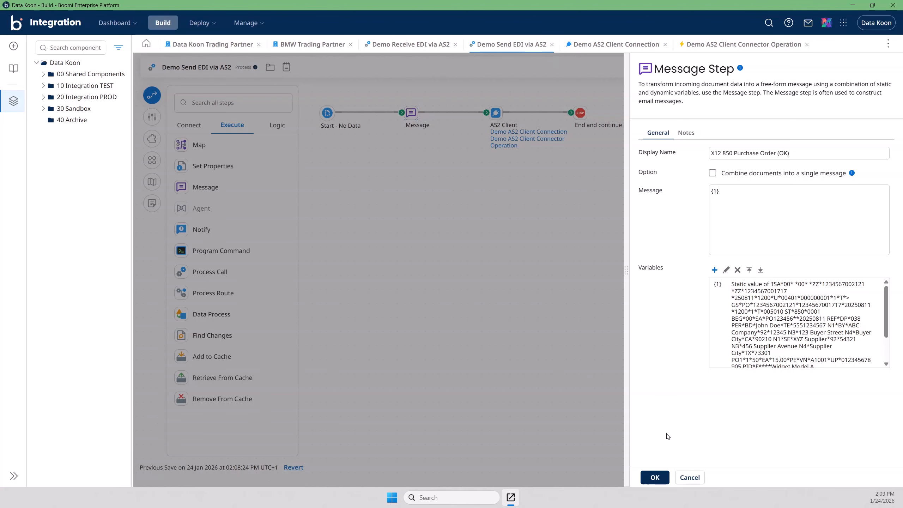
left_click(655, 477)
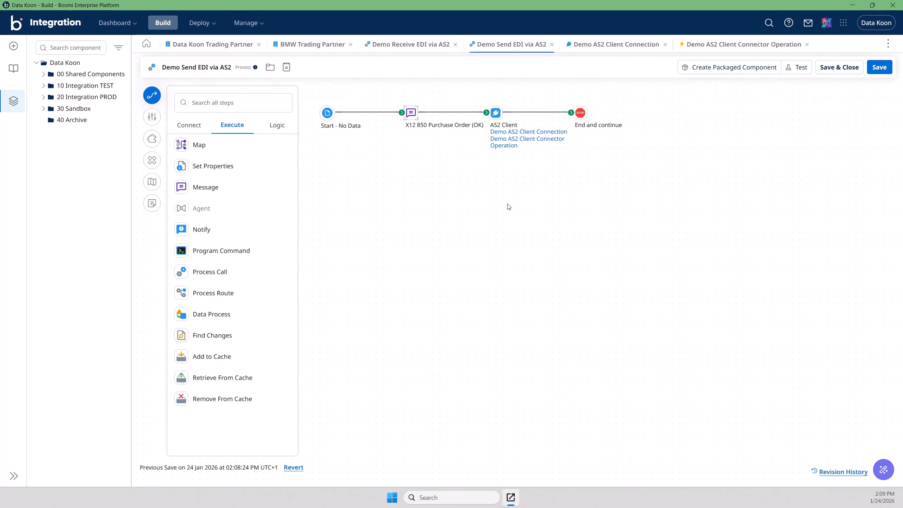
Step: Save Demo Send EDI via AS2 and run a test on the Data Koon TEST runtime
left_click(879, 69)
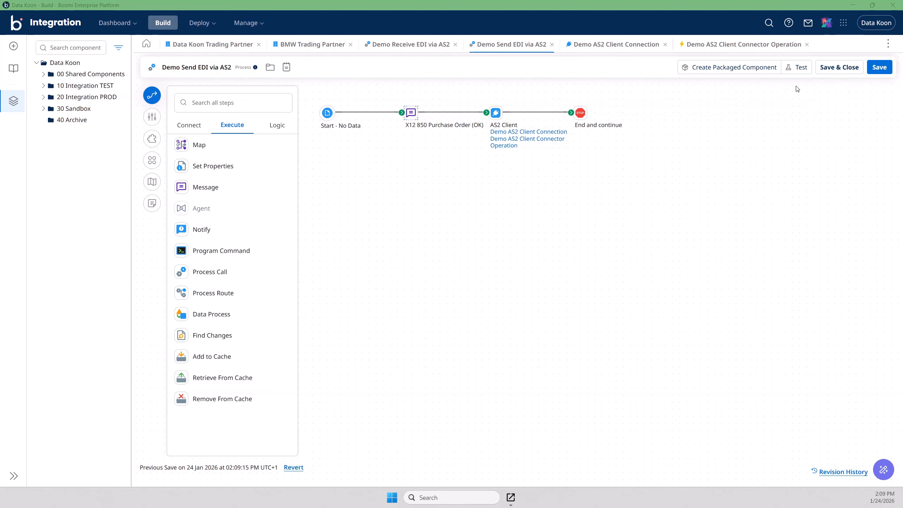
left_click(798, 67)
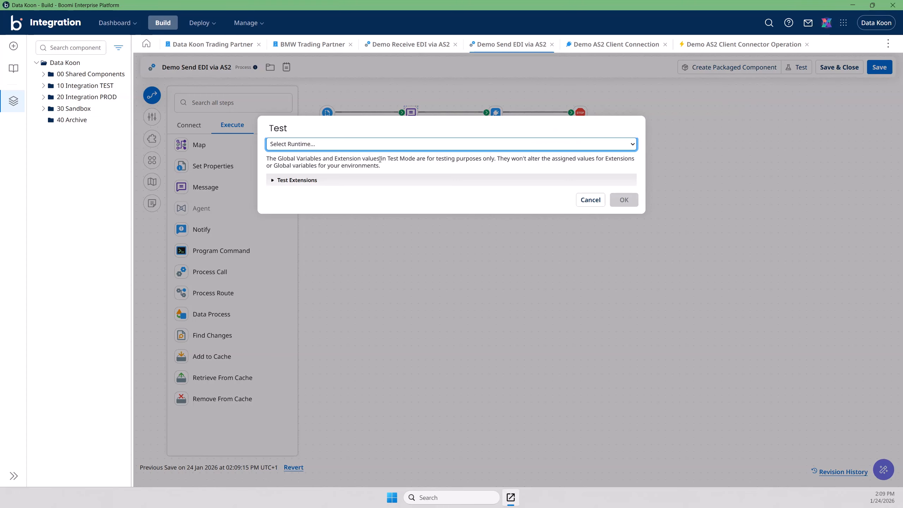
left_click(337, 144)
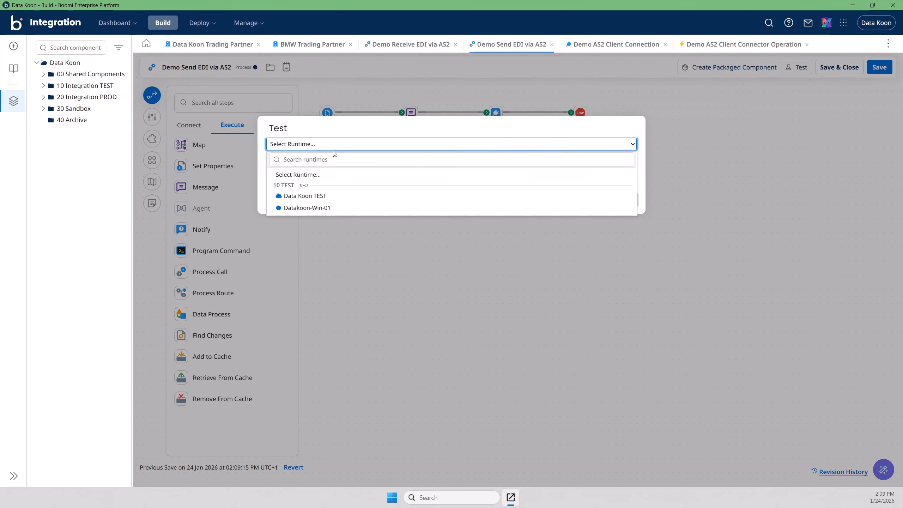
left_click(317, 197)
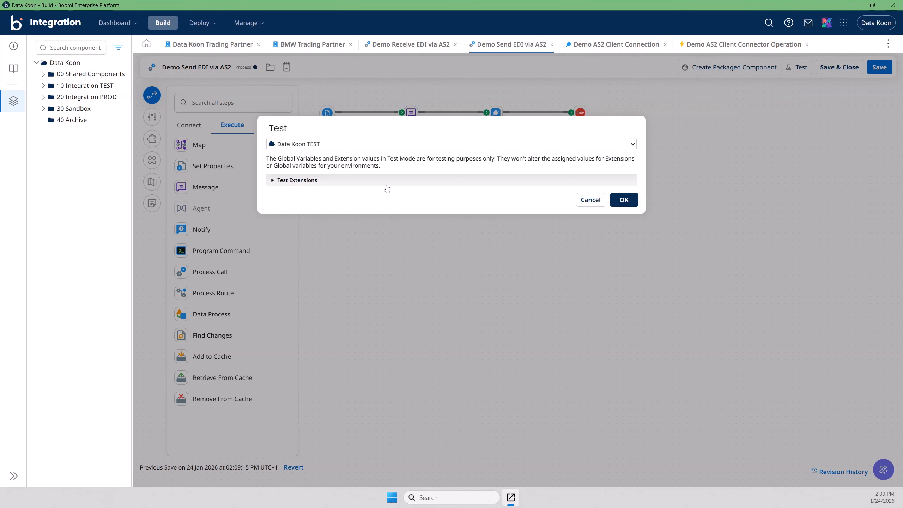
left_click(625, 201)
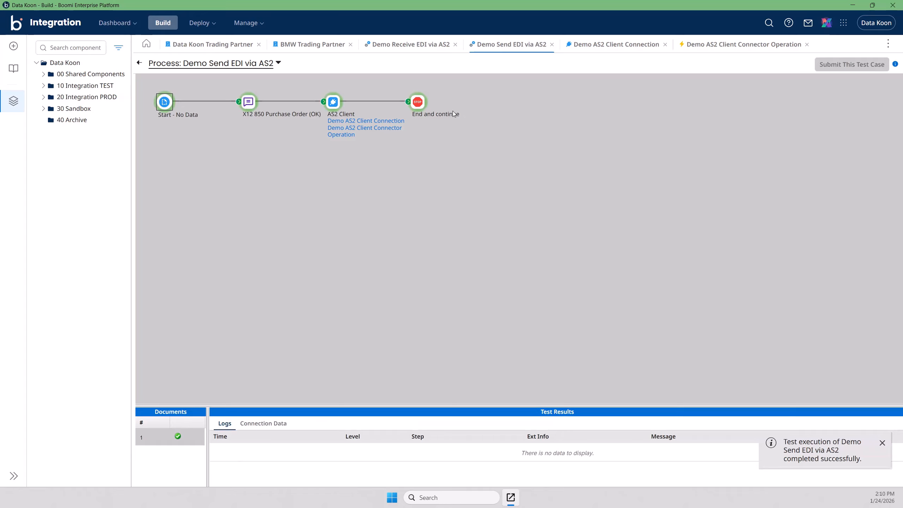
Step: Read the Stop and AS2 Client shapes' test logs, then return to the process canvas
left_click(421, 107)
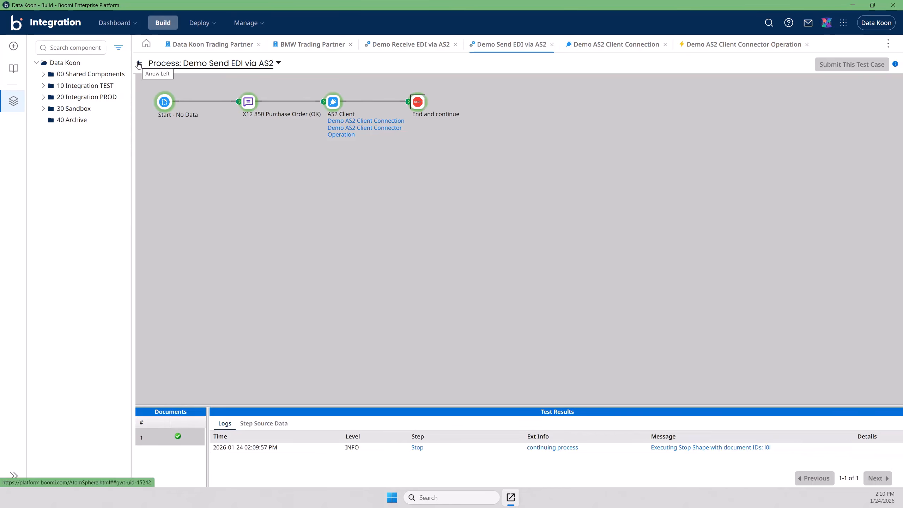
left_click(332, 103)
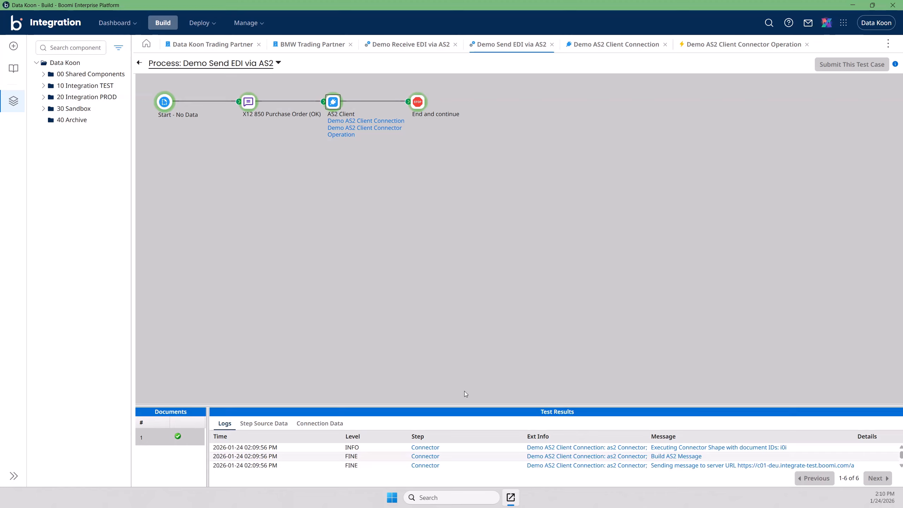
left_click(419, 104)
left_click(139, 64)
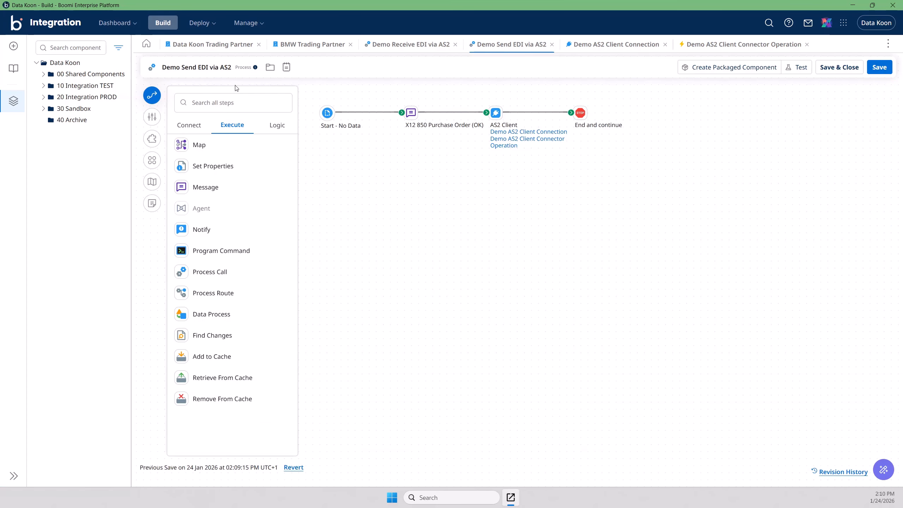
Step: In Process Reporting, read the failed Demo Receive EDI via AS2 error: no Functional Group (GS) defined
left_click(255, 23)
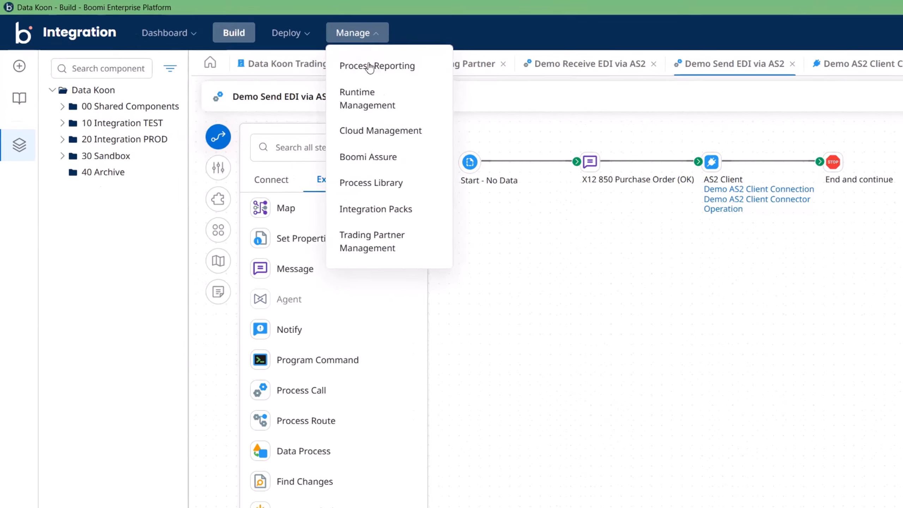
left_click(263, 46)
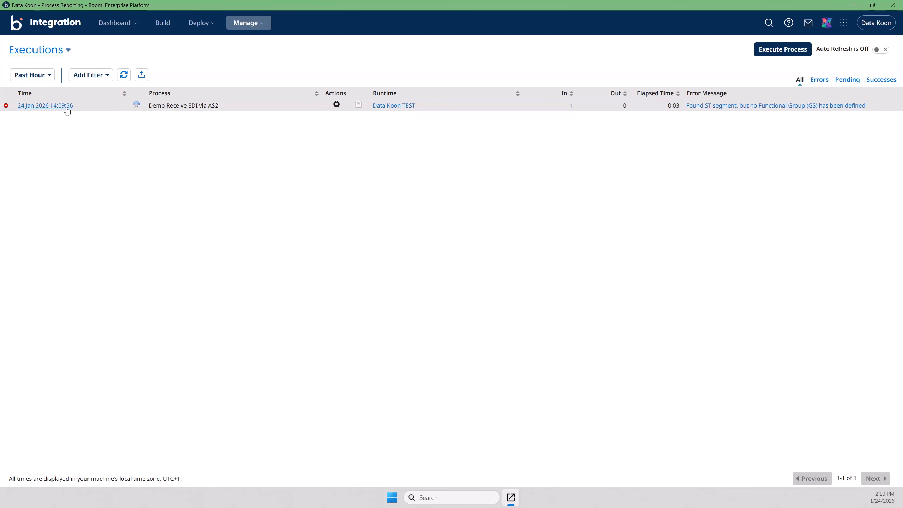
left_click(710, 106)
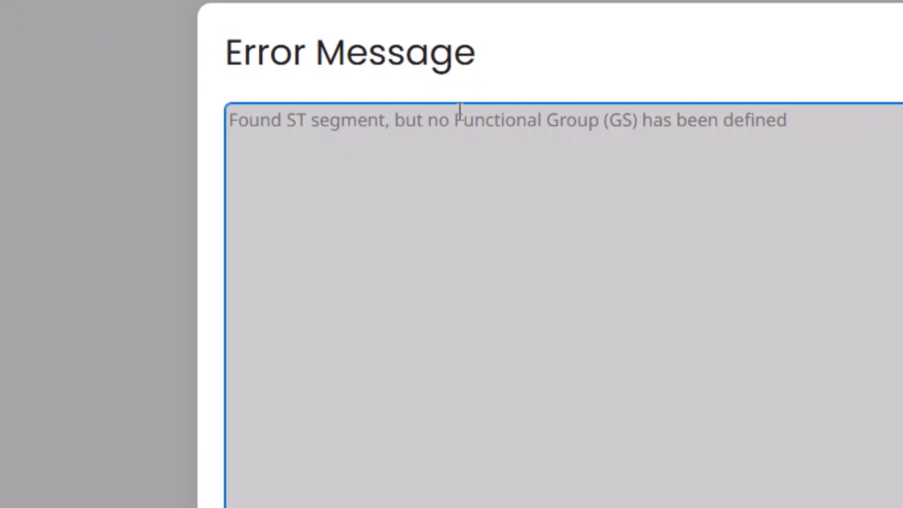
left_click_drag(454, 121, 788, 127)
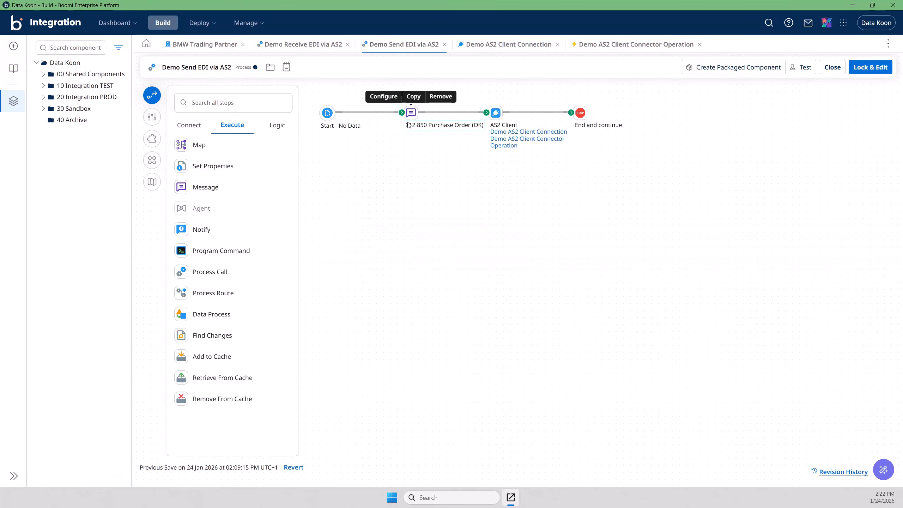
Step: In the X12 850 Purchase Order (OK) step, inspect and delete the {1} static variable
left_click(417, 123)
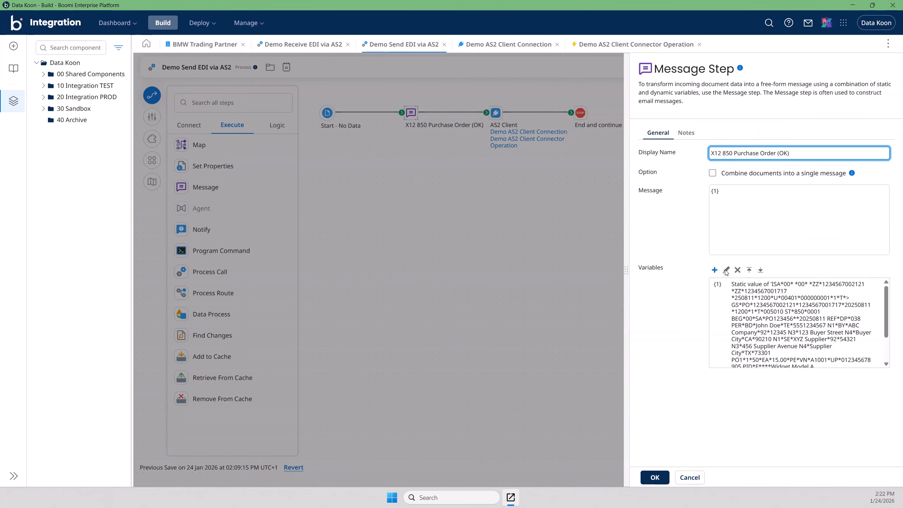
left_click(744, 295)
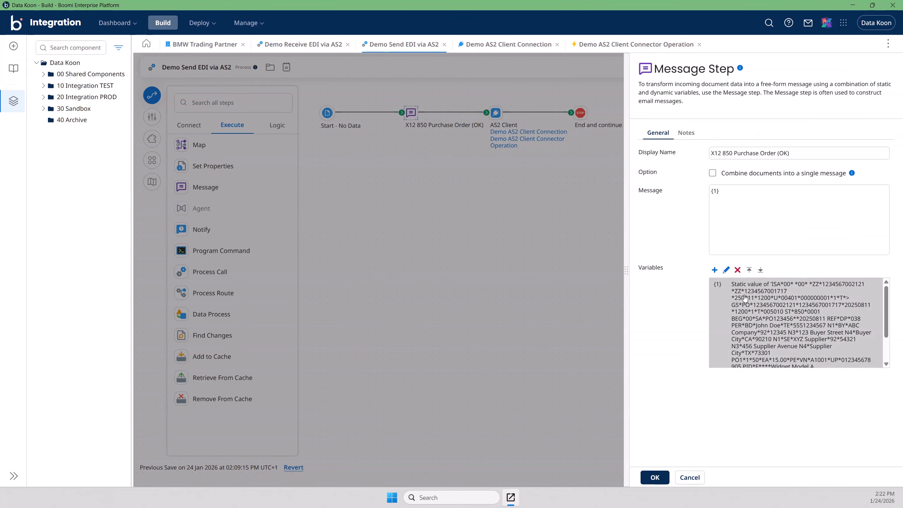
left_click(727, 270)
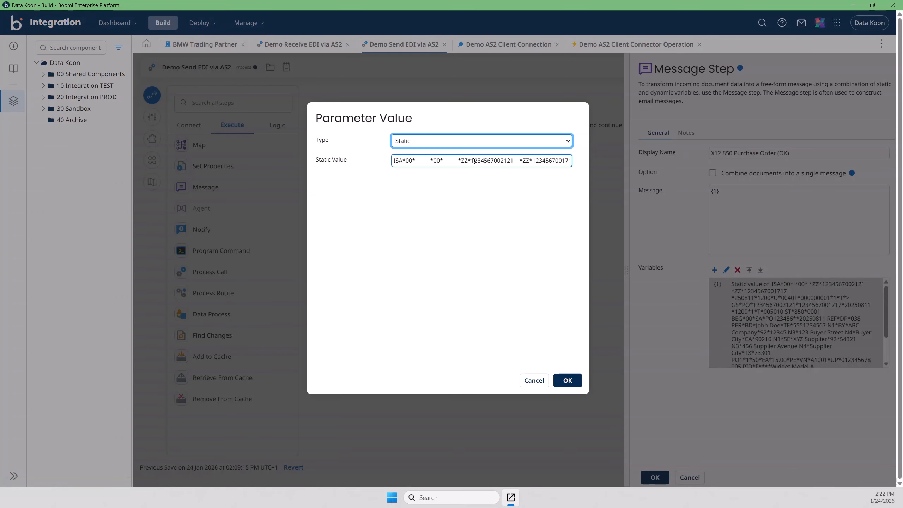
left_click(532, 385)
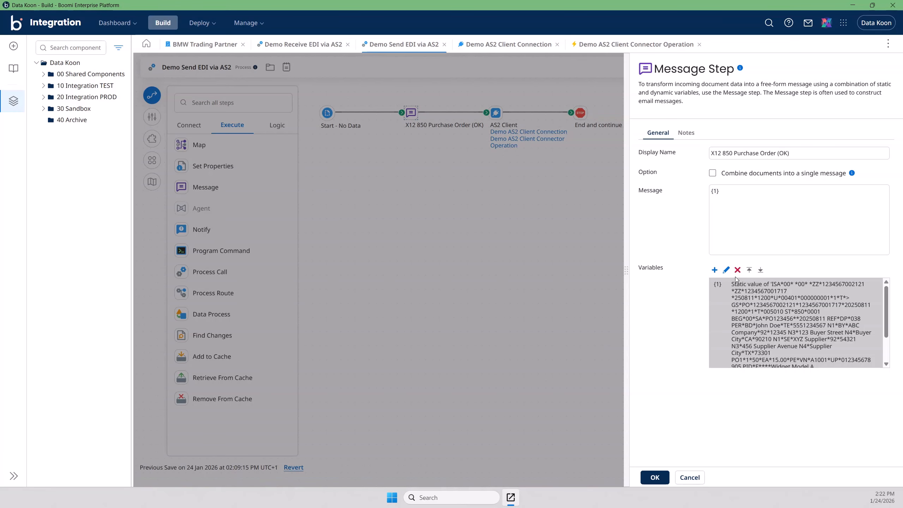
left_click(738, 270)
left_click(591, 334)
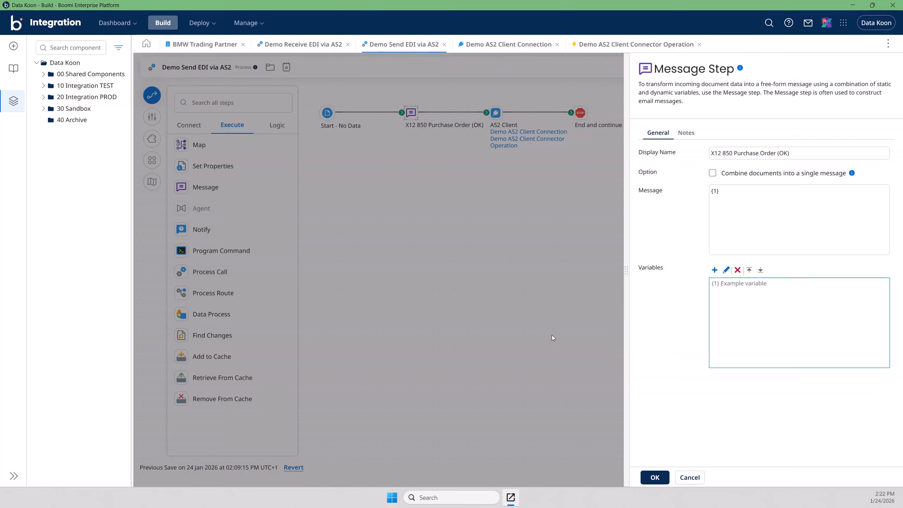
Step: Replace the {1} placeholder with the pasted X12 850 EDI document, then lock, edit and save the process
left_click(713, 217)
left_click_drag(723, 188, 683, 195)
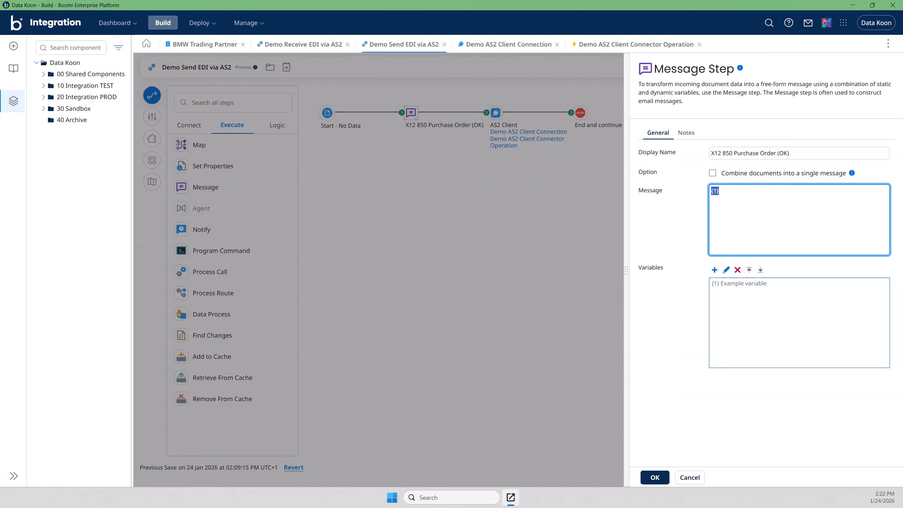
key("BackSpace")
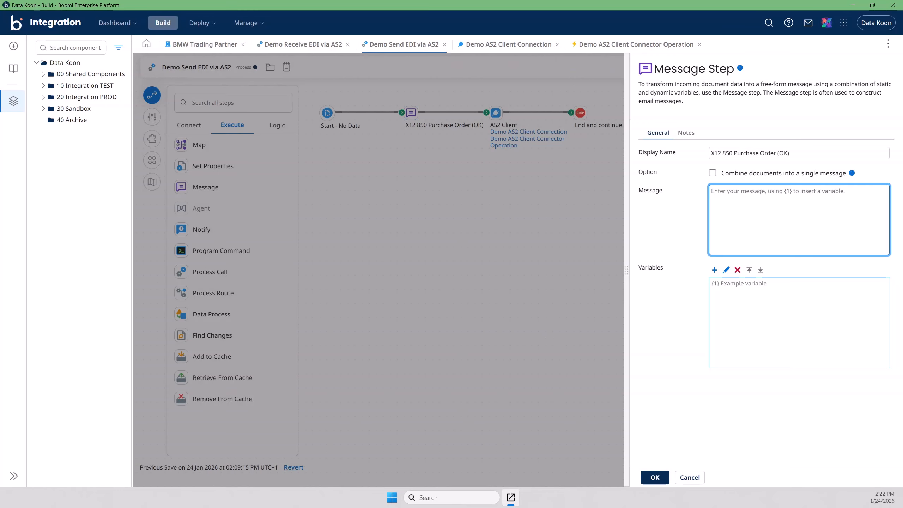
key("alt+Tab")
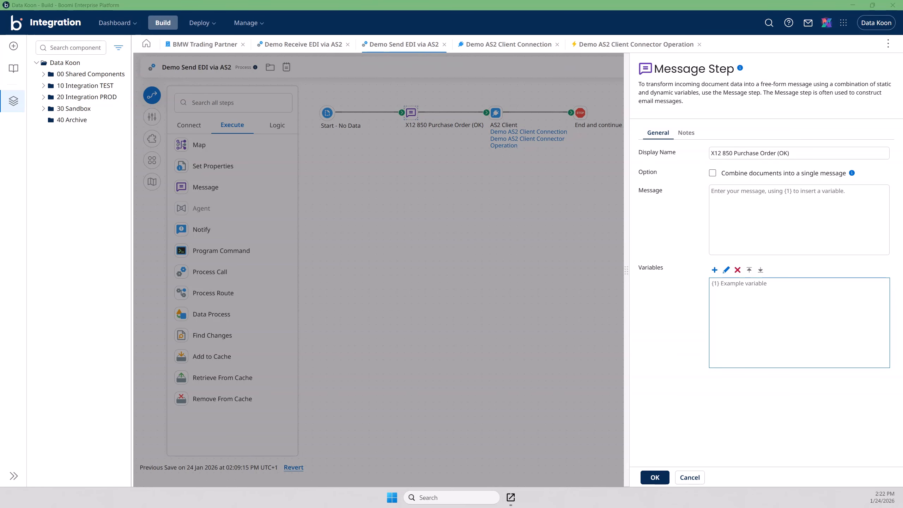
key("alt+Tab")
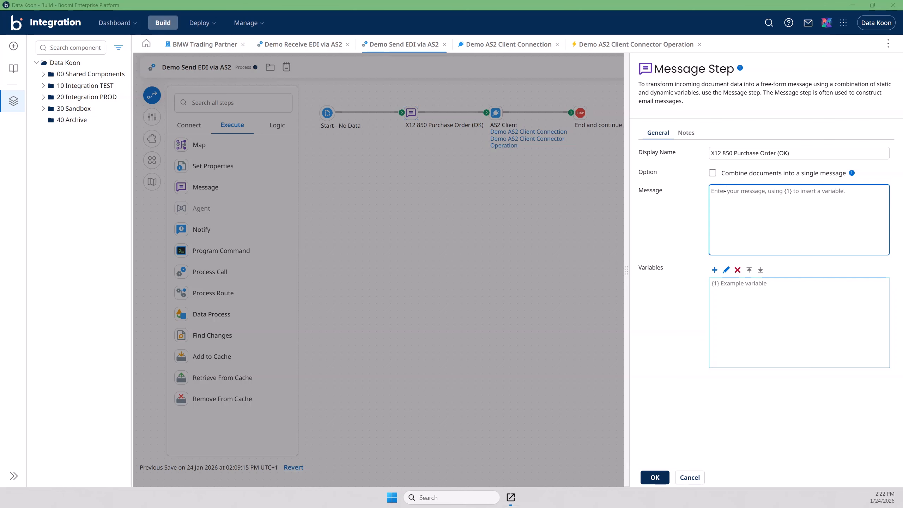
key("ctrl+v")
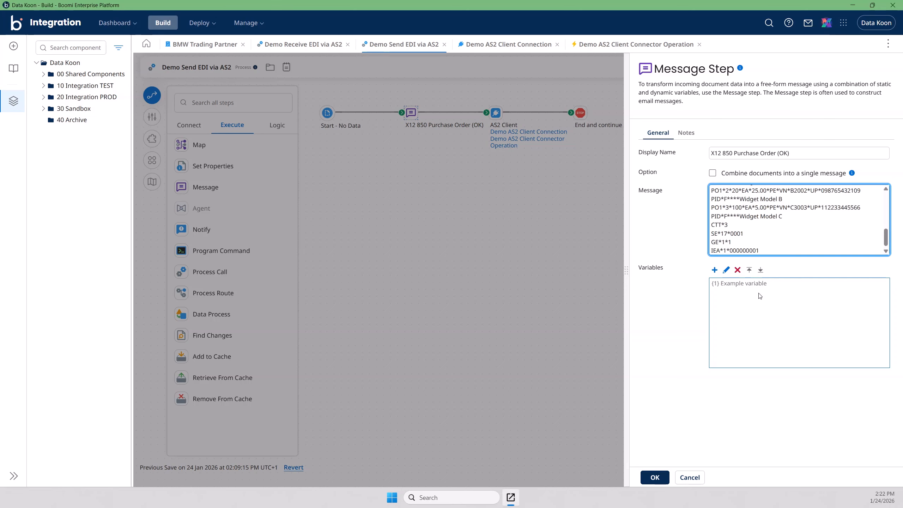
left_click(655, 477)
left_click(869, 69)
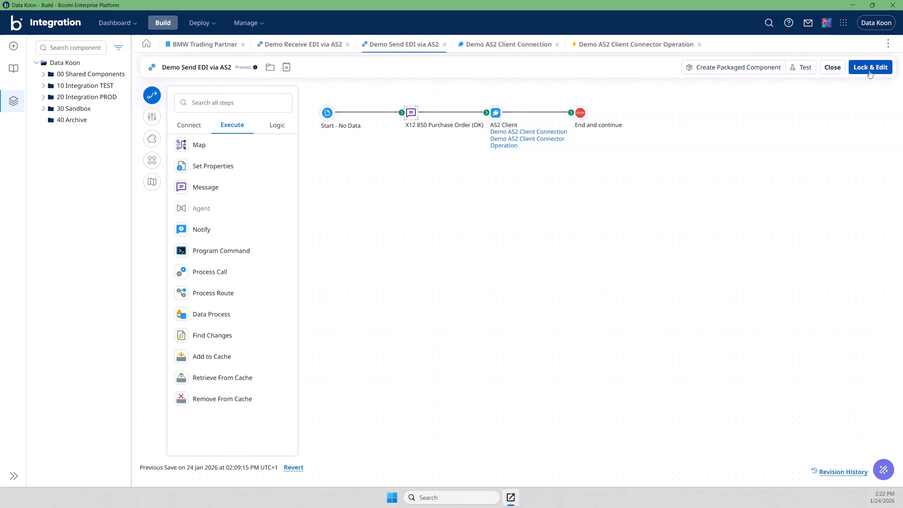
left_click(879, 70)
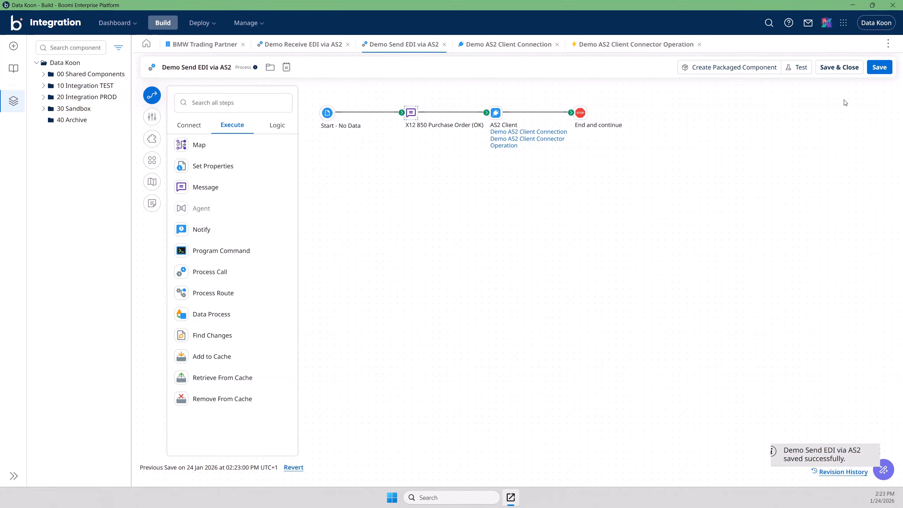
Step: Run another test on the Data Koon TEST runtime, then open Process Reporting
left_click(798, 67)
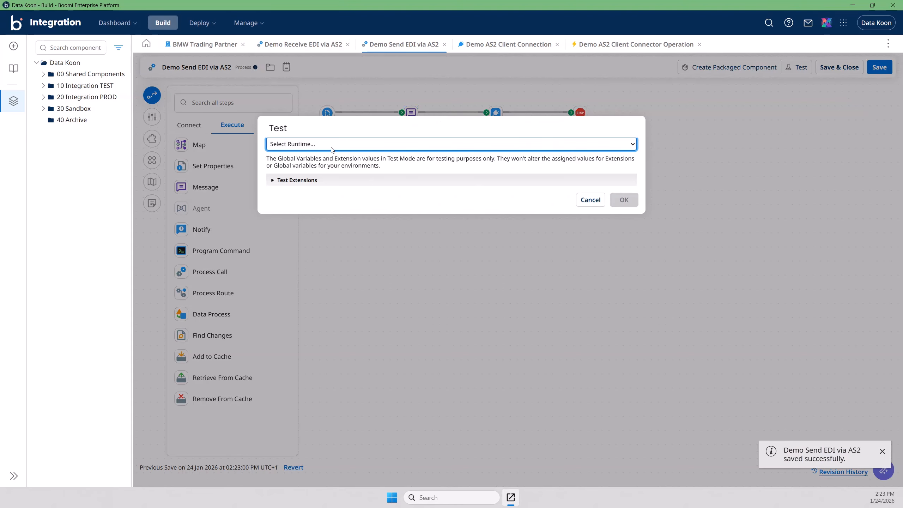
left_click(308, 143)
left_click(307, 183)
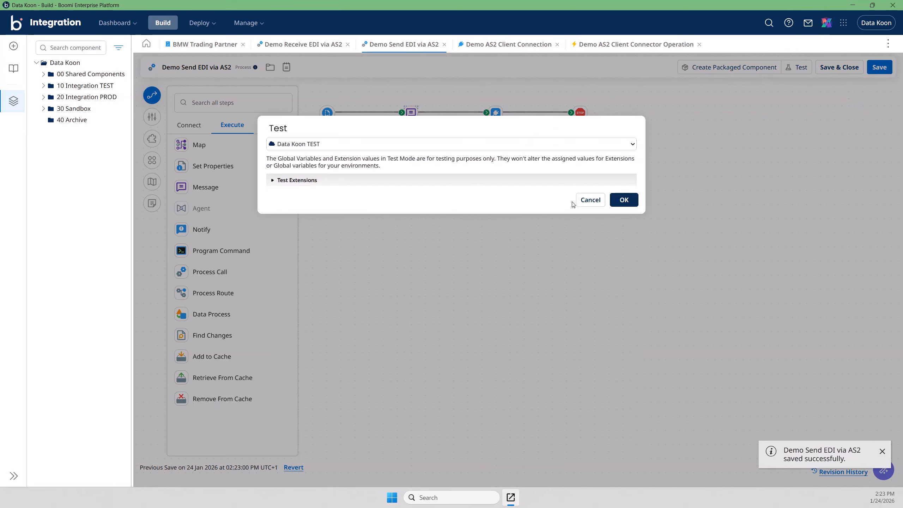
left_click(623, 200)
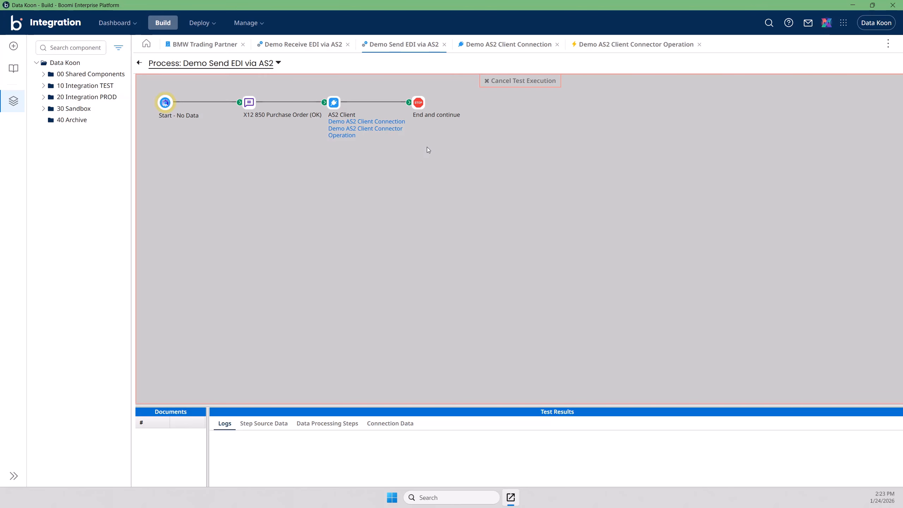
left_click(247, 22)
left_click(250, 47)
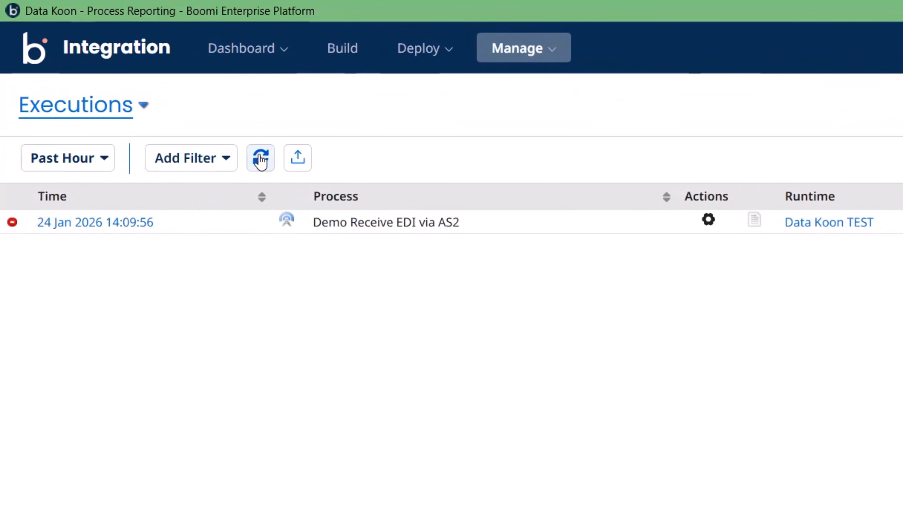
Step: Refresh the executions list to reveal the new successful Demo Receive EDI via AS2 run
left_click(261, 158)
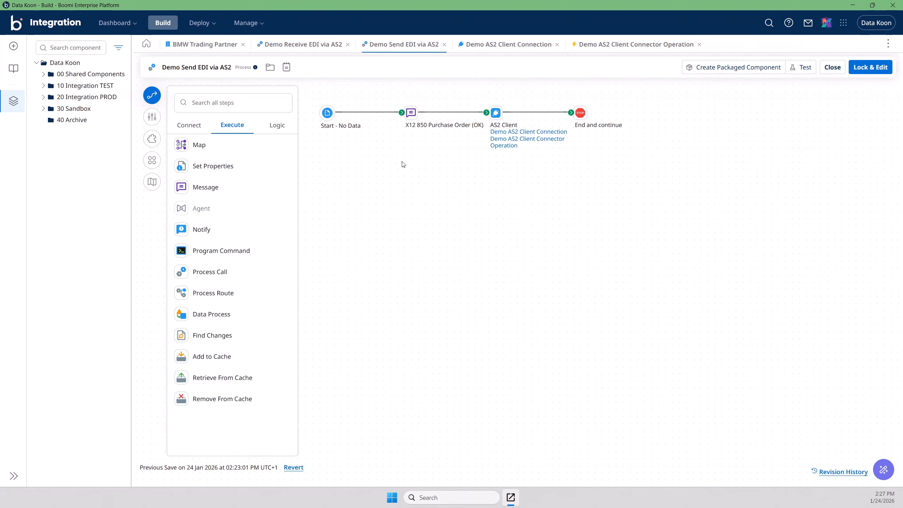
Step: Detach the OK message step from Start, move it aside, and insert a new Message step after Start
left_click(374, 112)
left_click_drag(412, 113, 355, 289)
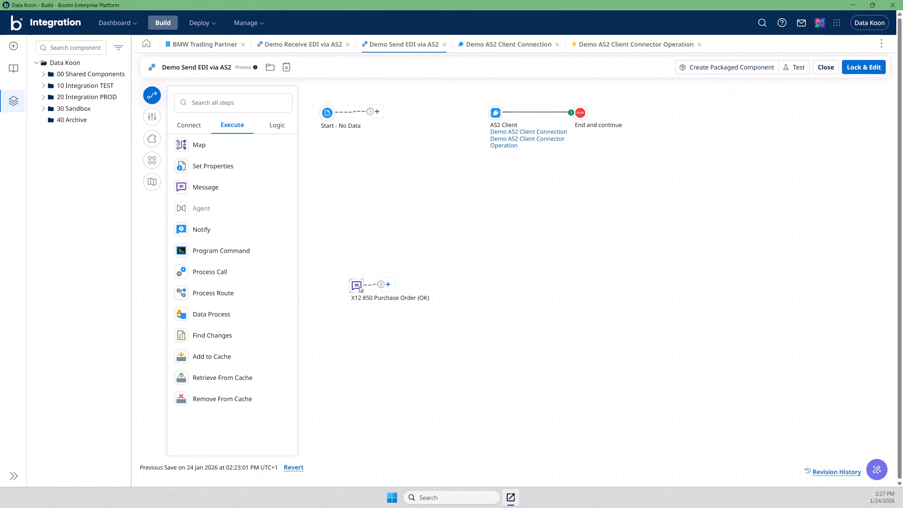
left_click(377, 112)
type("m")
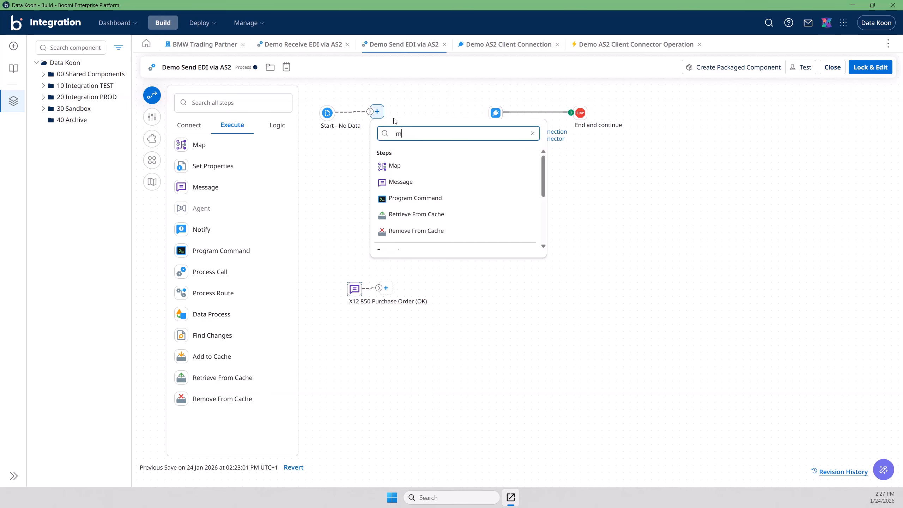
type("essage")
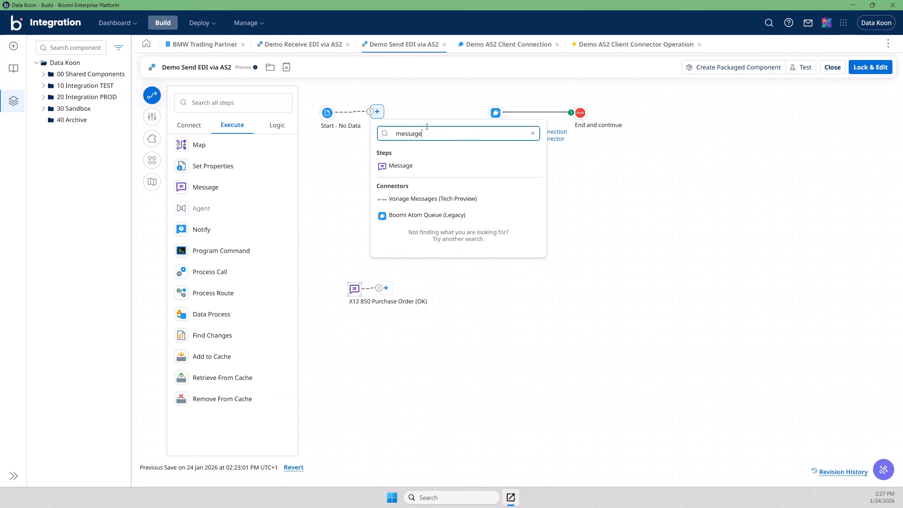
left_click(400, 165)
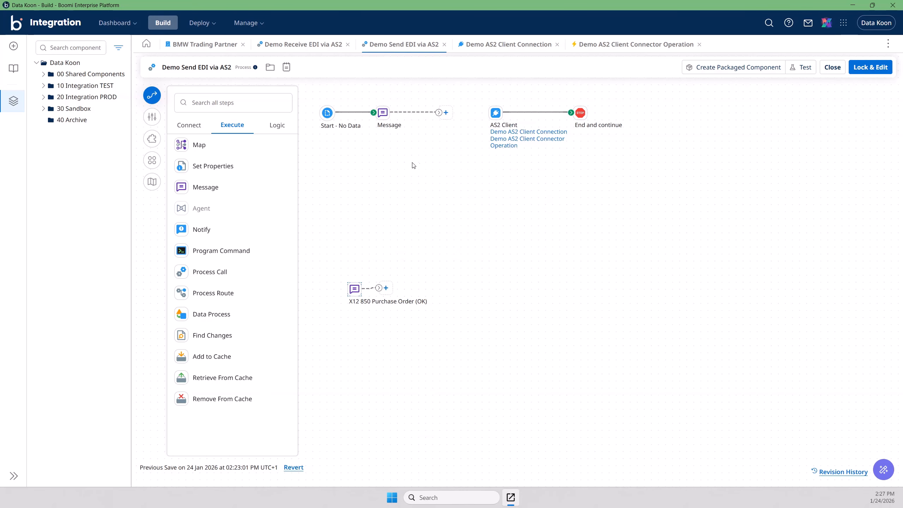
Step: Give the new Message step the display name 'X12 850 Purchase Order (NOT OK)'
double_click(383, 113)
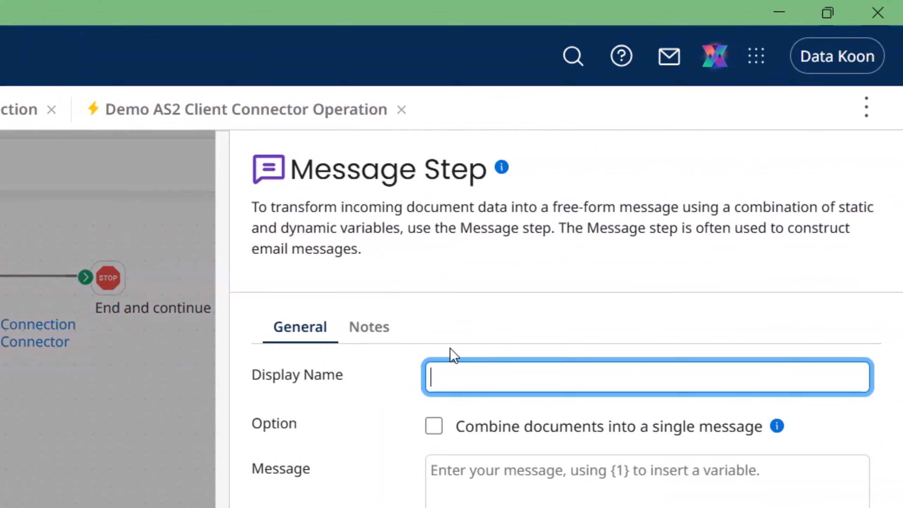
type("X12 850 P")
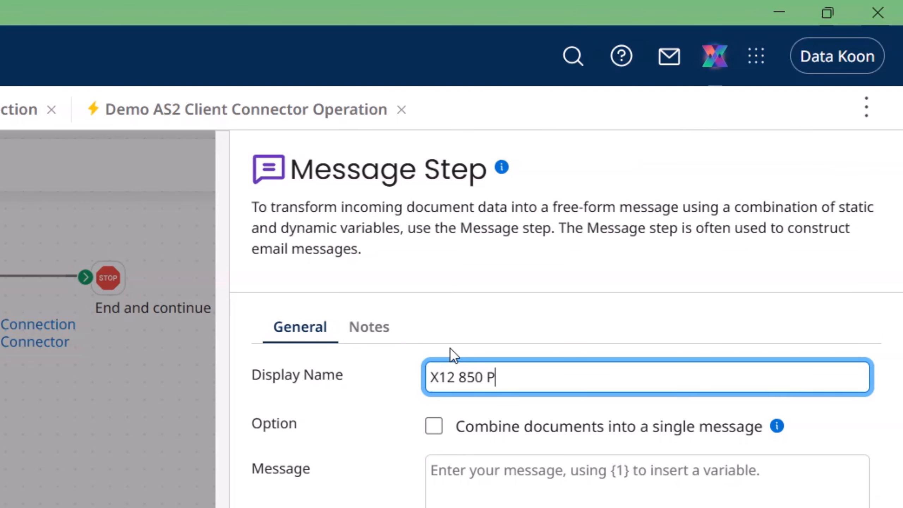
type("urchase ")
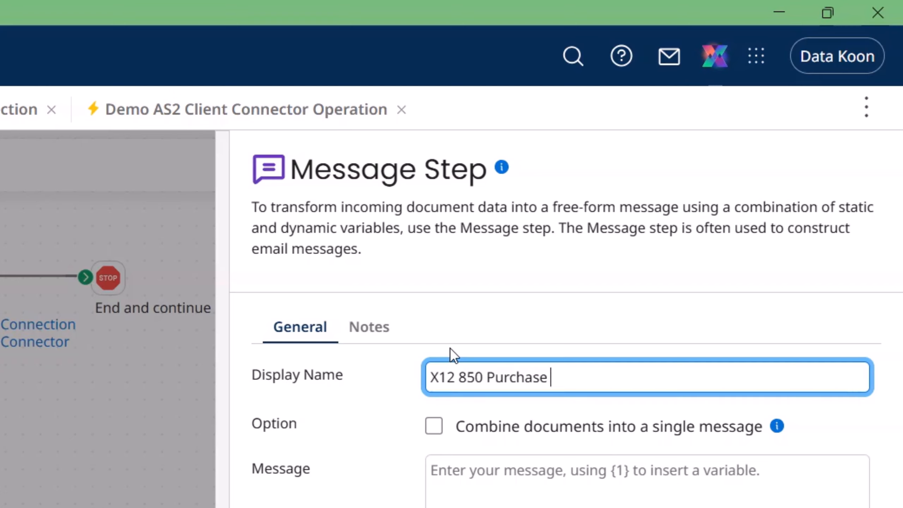
type("Order")
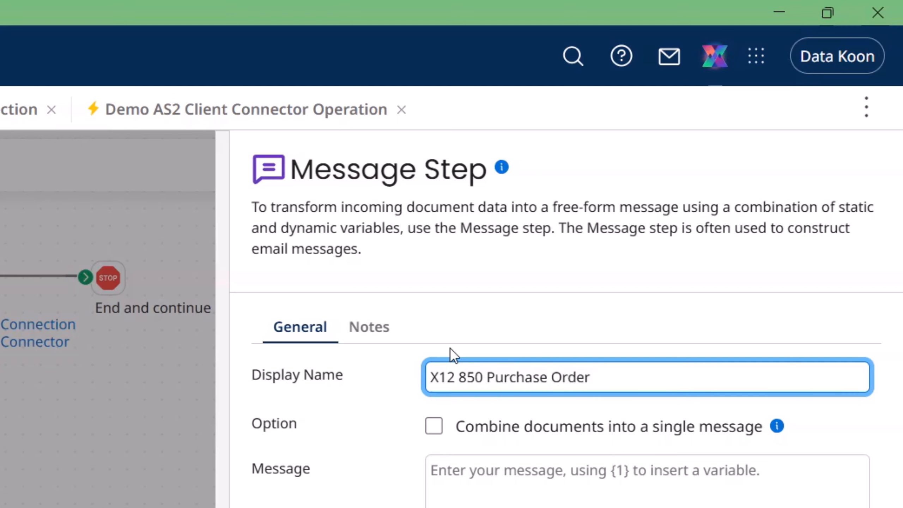
type(" (N")
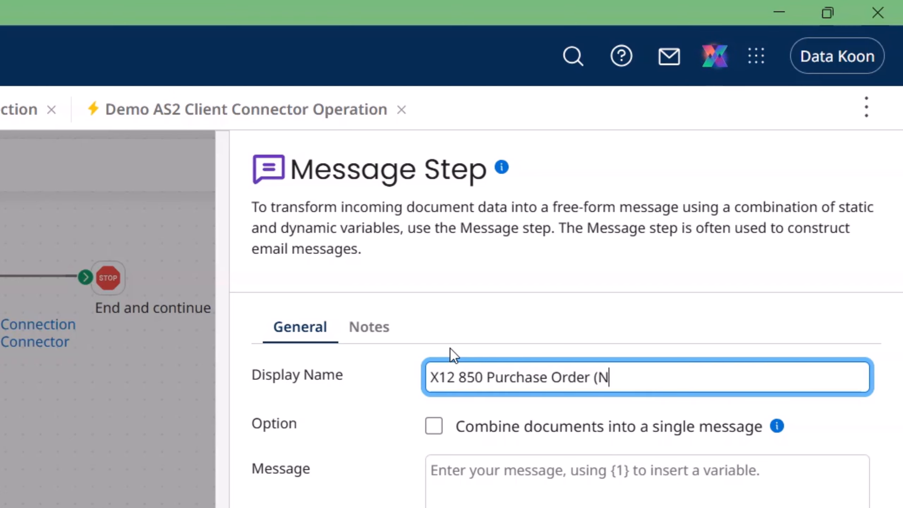
type("OT OK)")
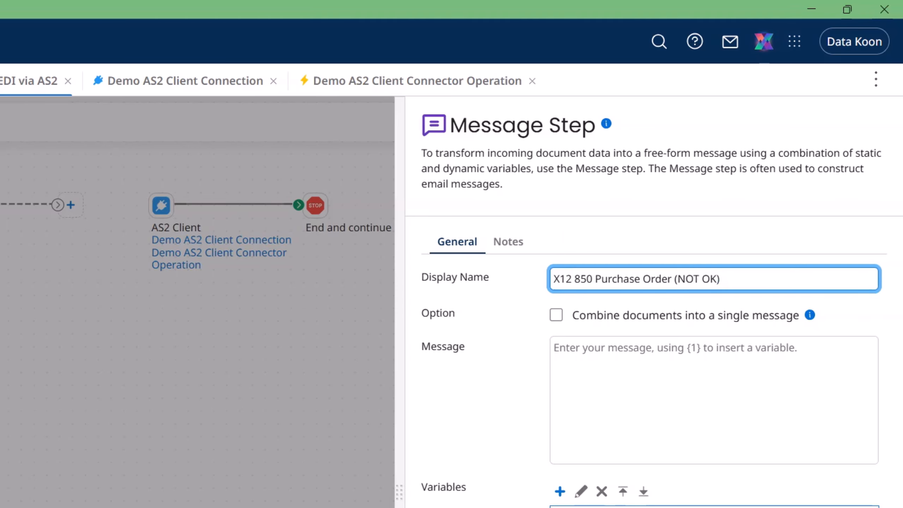
key("alt+Tab")
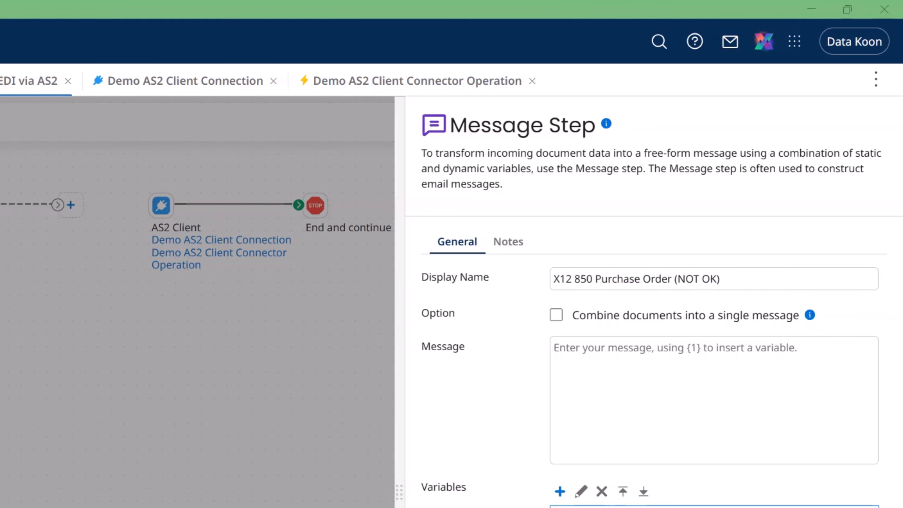
Step: In the 20 NOT OK file, change the line 1 ISA receiver ID from 123456700NOK to 765432100NOK
left_click_drag(355, 1, 354, 120)
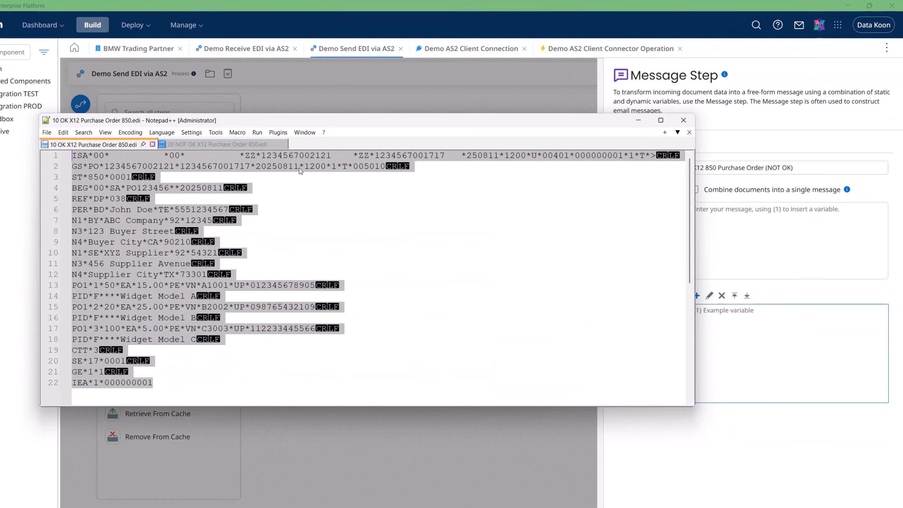
left_click(231, 146)
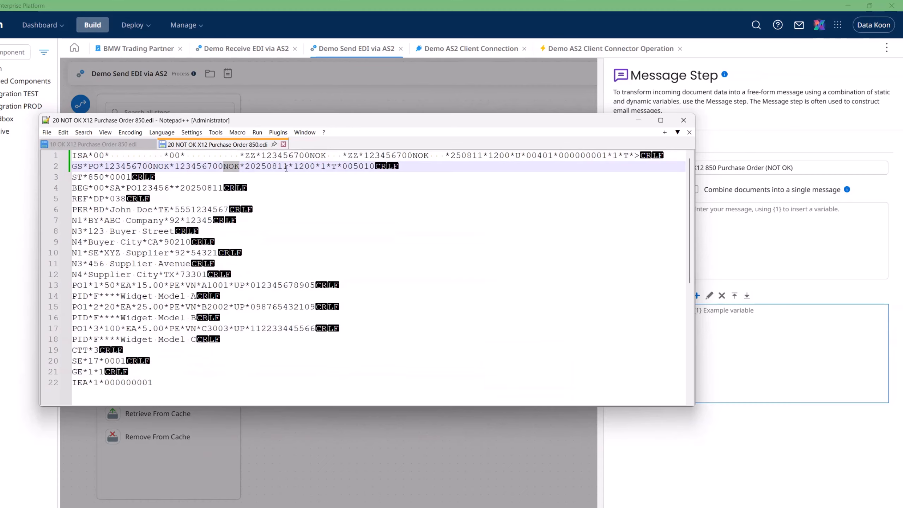
left_click_drag(287, 169, 294, 171)
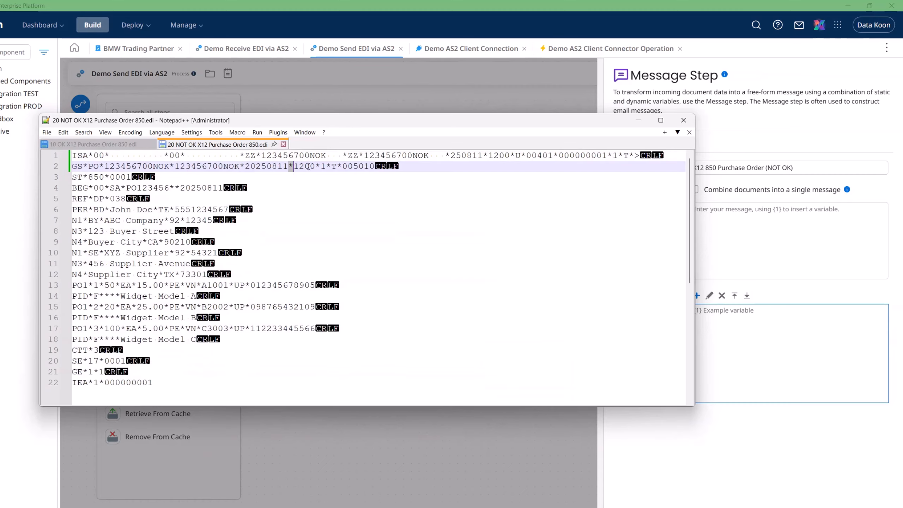
left_click(423, 155)
left_click_drag(429, 156, 370, 157)
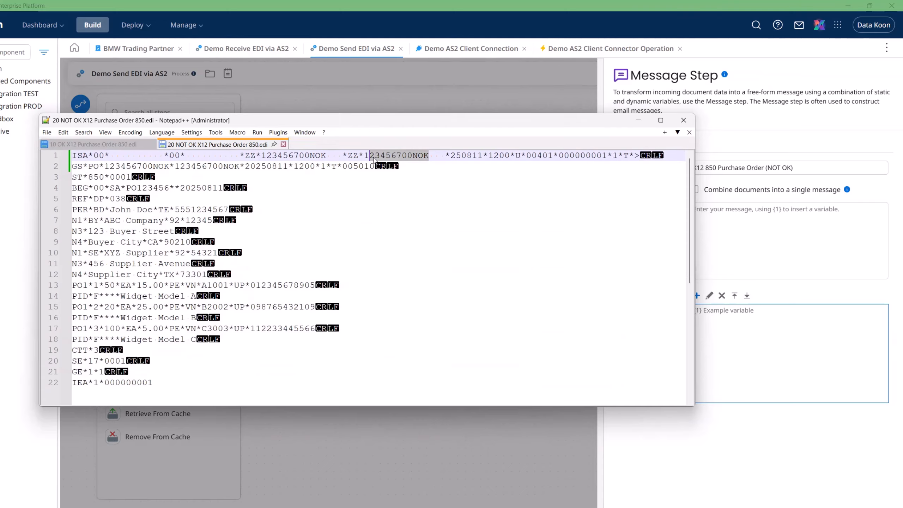
double_click(371, 158)
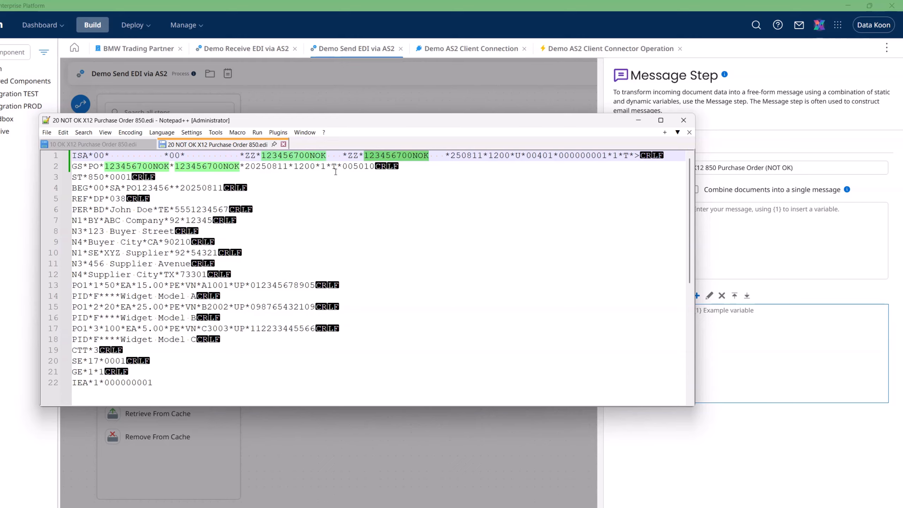
left_click(311, 157)
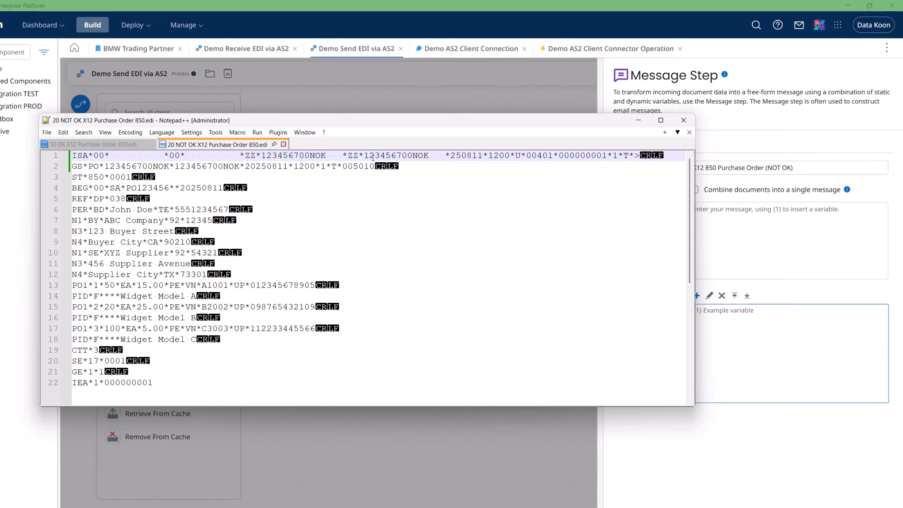
mouse_move(374, 157)
left_mouse_down()
mouse_move(366, 157)
mouse_move(400, 157)
mouse_move(367, 158)
left_mouse_up()
type("76")
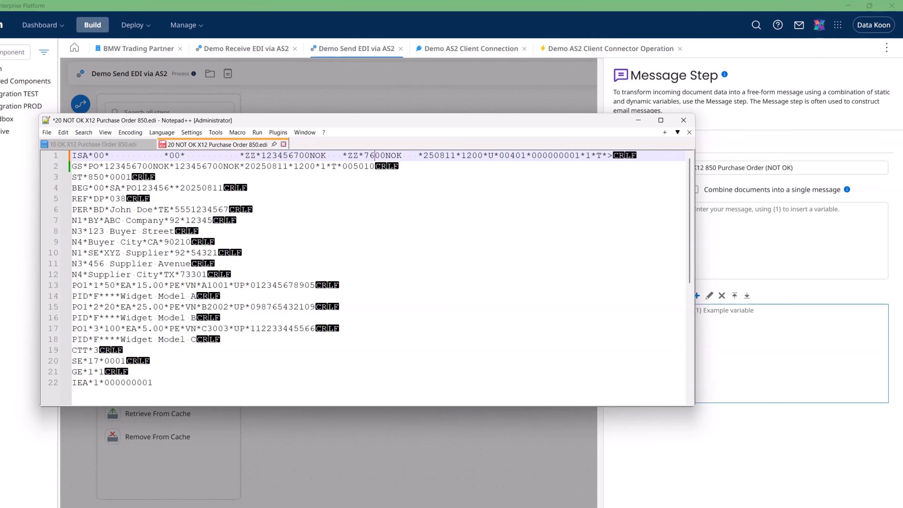
type("54321")
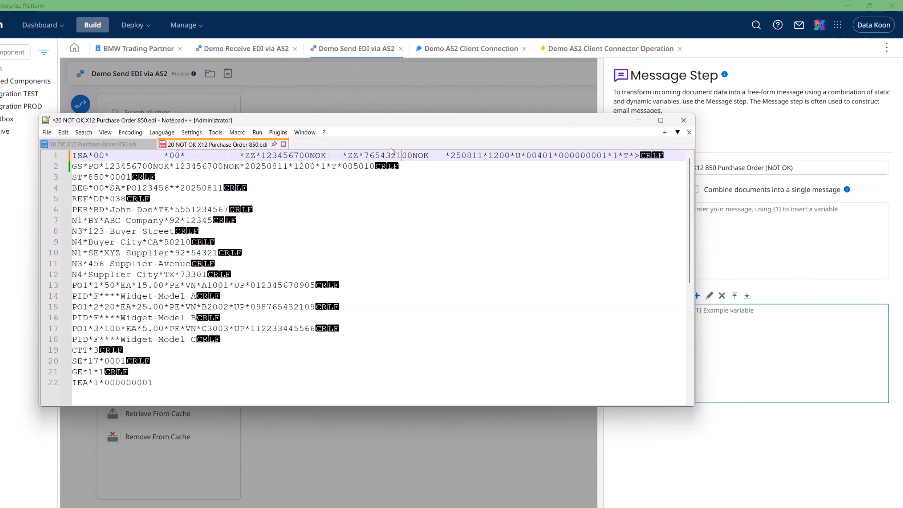
double_click(418, 155)
key("ctrl+c")
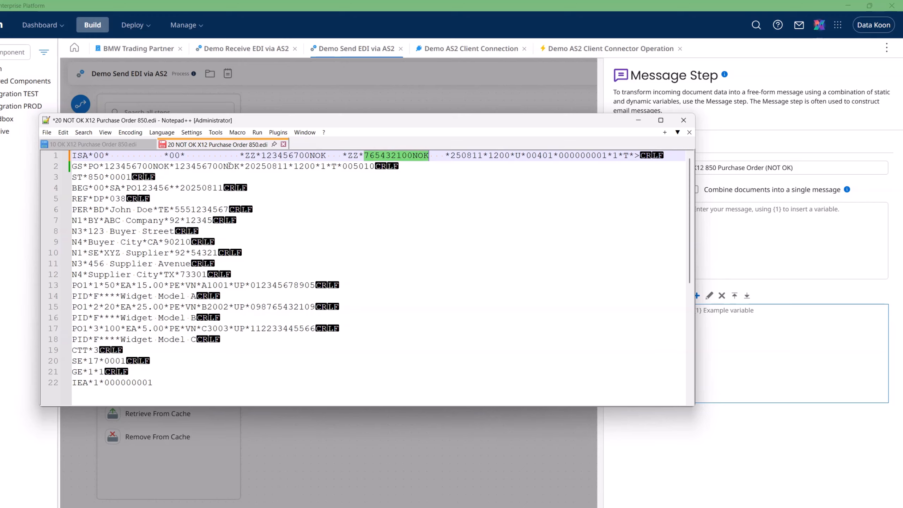
Step: Replace the line 2 GS receiver with 765432100NOK, save the file, and select all its text
double_click(229, 166)
left_click(230, 167)
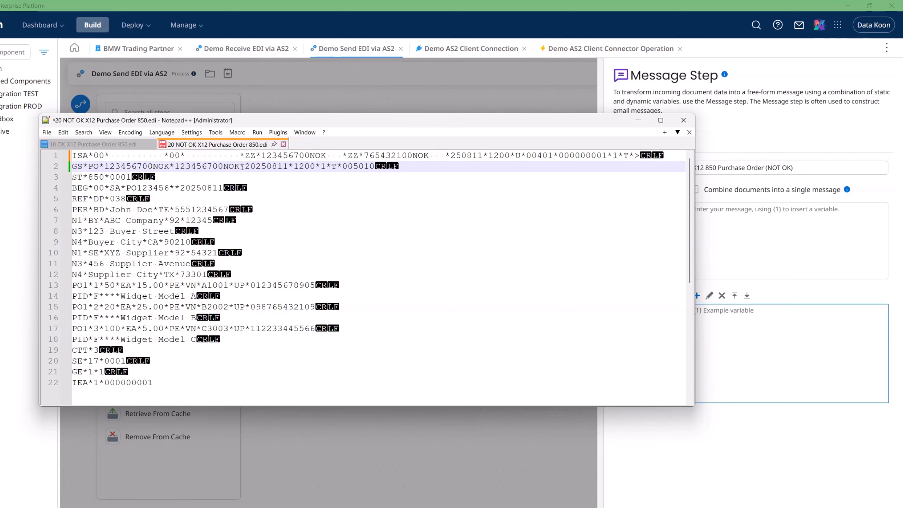
left_click_drag(239, 166, 175, 166)
key("ctrl+v")
key("ctrl+s")
left_click(304, 178)
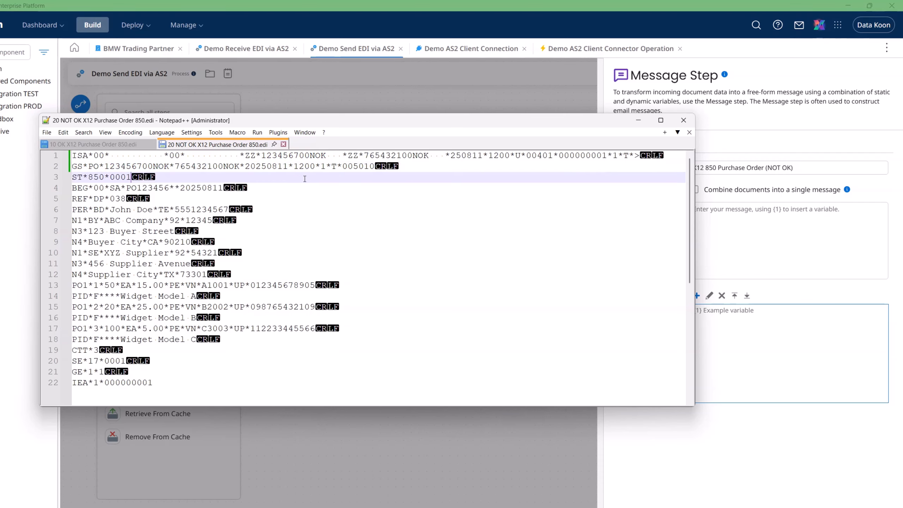
key("ctrl+a")
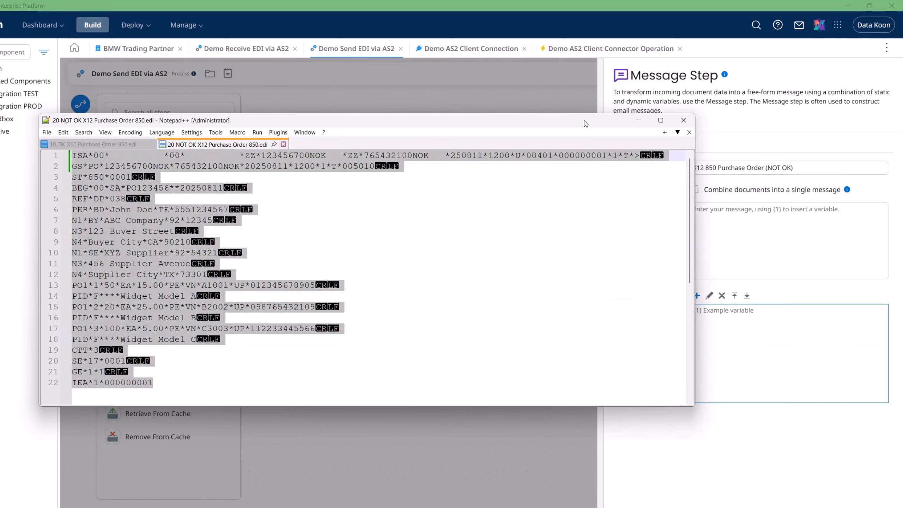
left_click(638, 120)
left_click(765, 216)
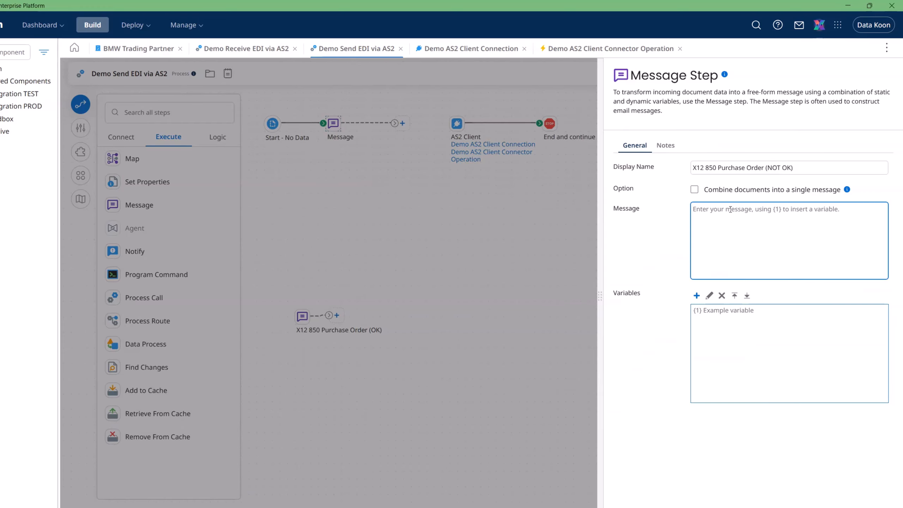
Step: Paste the edited NOT OK X12 850 order into the Message step and confirm it
key("ctrl+v")
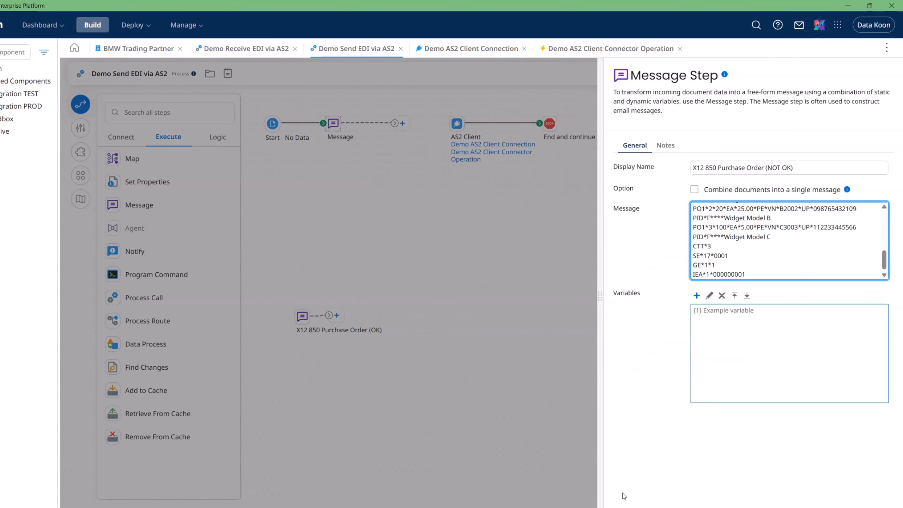
scroll(779, 243, "up", 10)
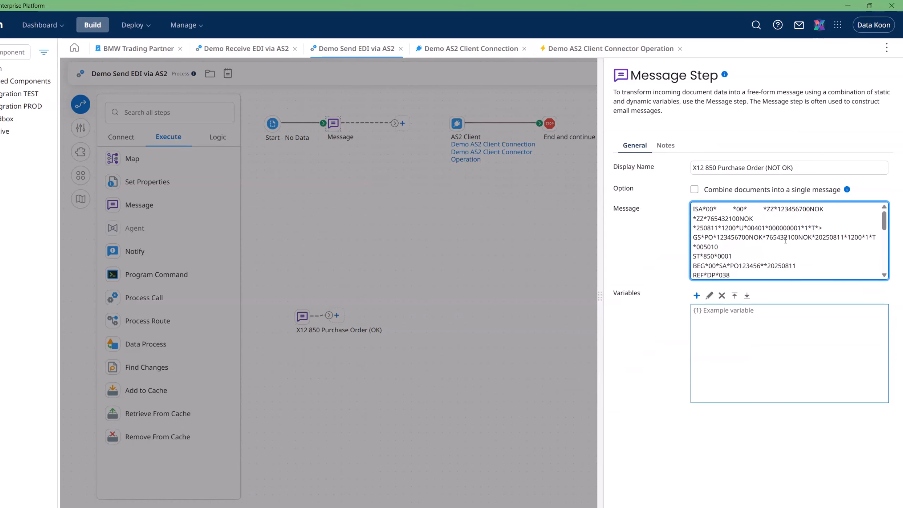
left_click(675, 478)
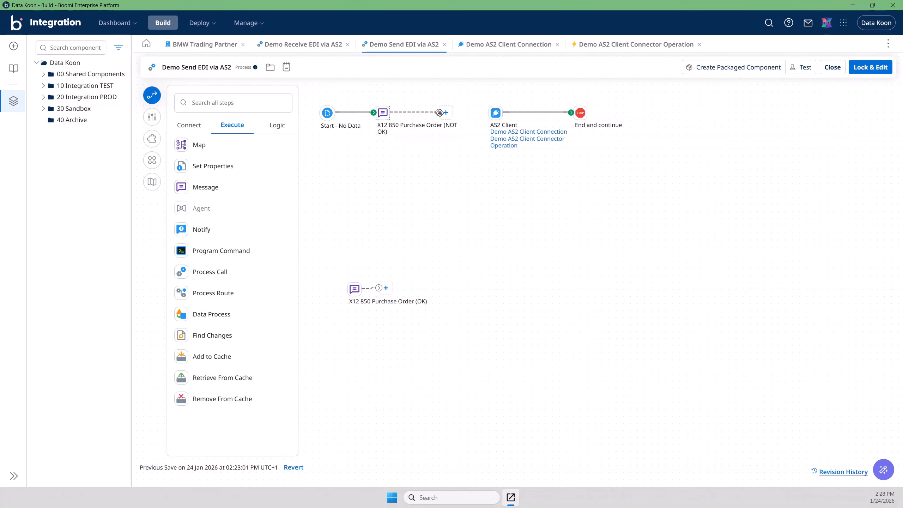
Step: Connect the NOT OK Message step to AS2 Client, arrange the steps, and save
left_click_drag(438, 113, 496, 113)
left_click(149, 163)
left_click(518, 271)
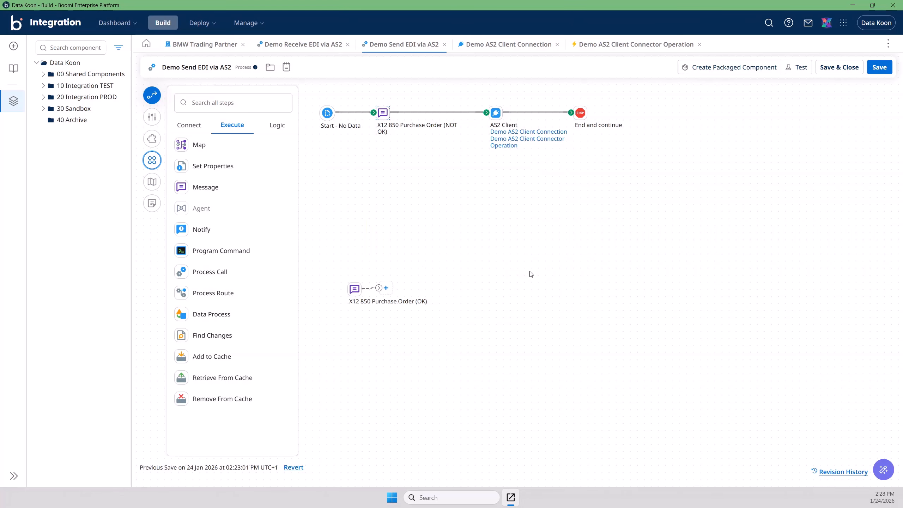
Step: Save the process again and test-run it on the Data Koon TEST runtime
left_click(879, 67)
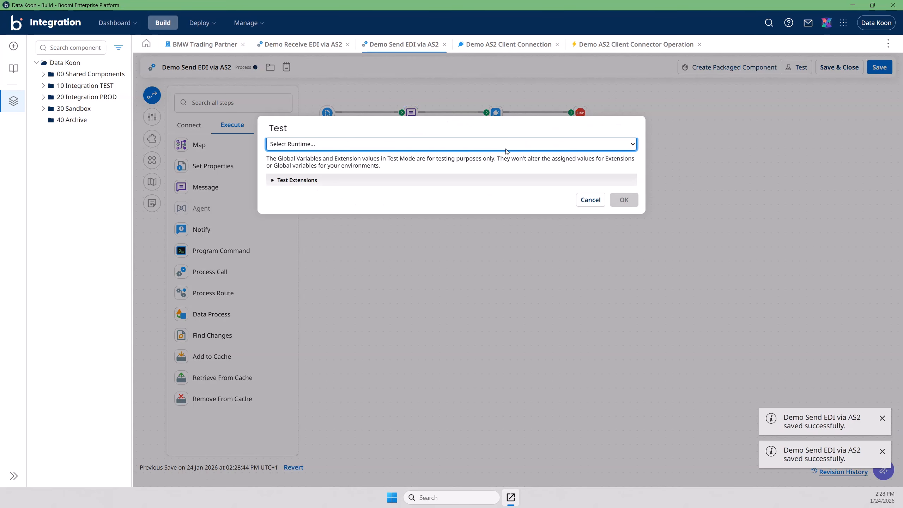
left_click(462, 143)
left_click(410, 184)
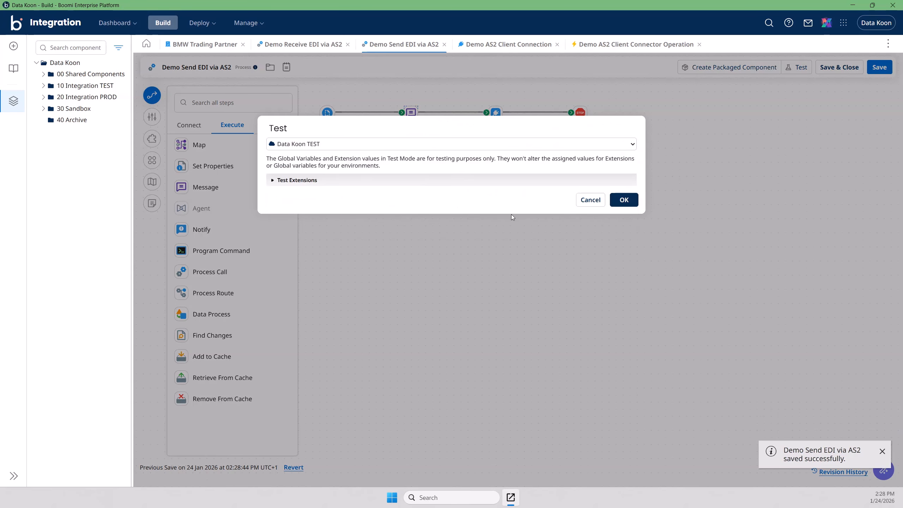
left_click(624, 199)
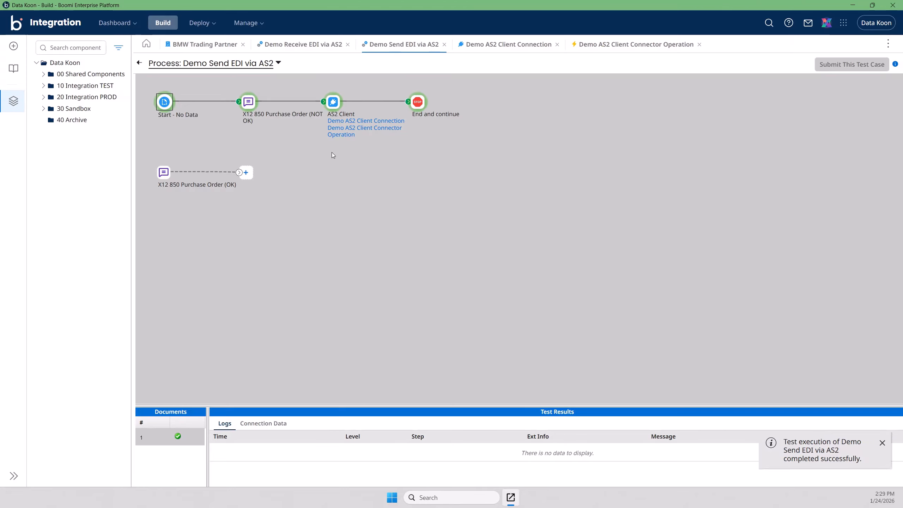
left_click(246, 22)
Step: In Process Reporting, read the latest run's error: partners 123456700NOK and 765432100NOK mismatched
left_click(264, 44)
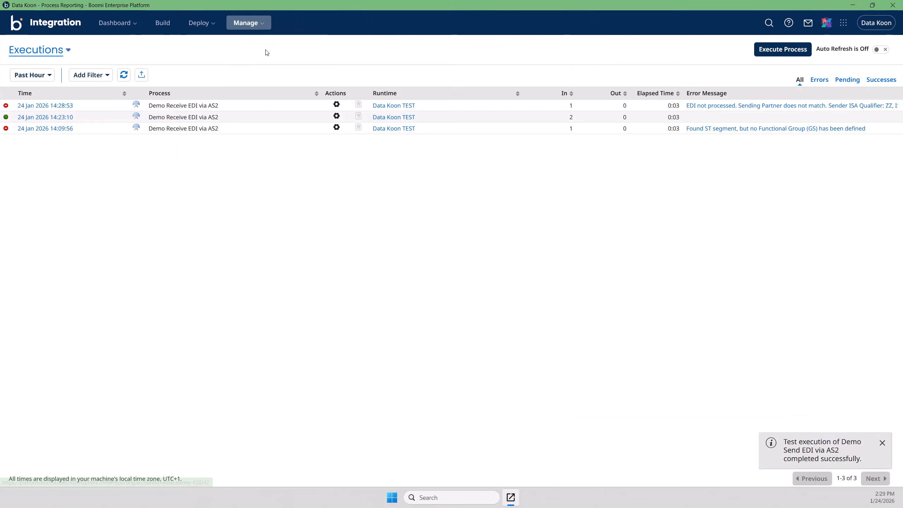
left_click(735, 109)
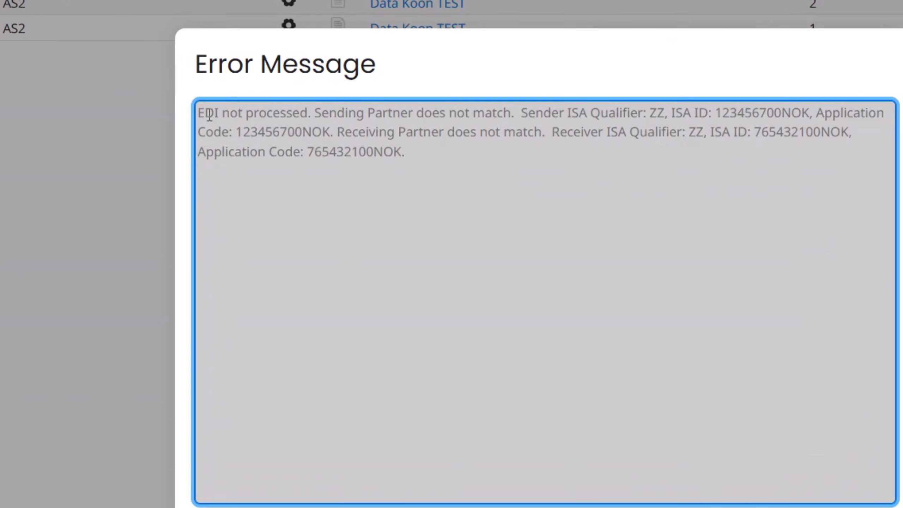
left_click_drag(204, 114, 199, 114)
mouse_move(200, 113)
left_mouse_down()
mouse_move(293, 103)
mouse_move(378, 136)
mouse_move(186, 117)
left_mouse_up()
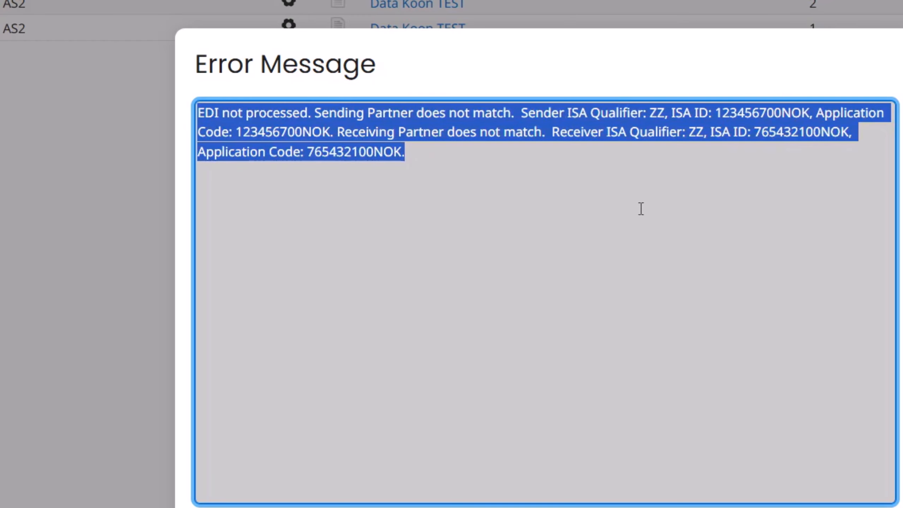
left_click(592, 162)
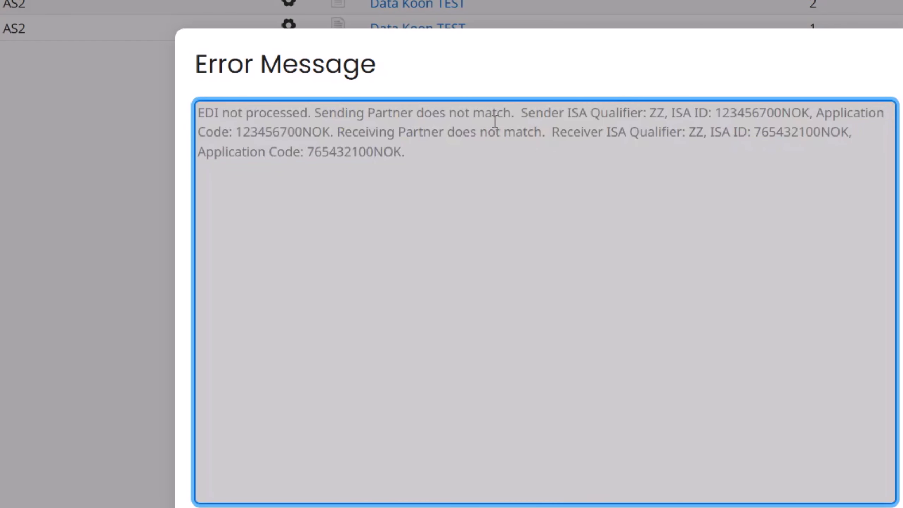